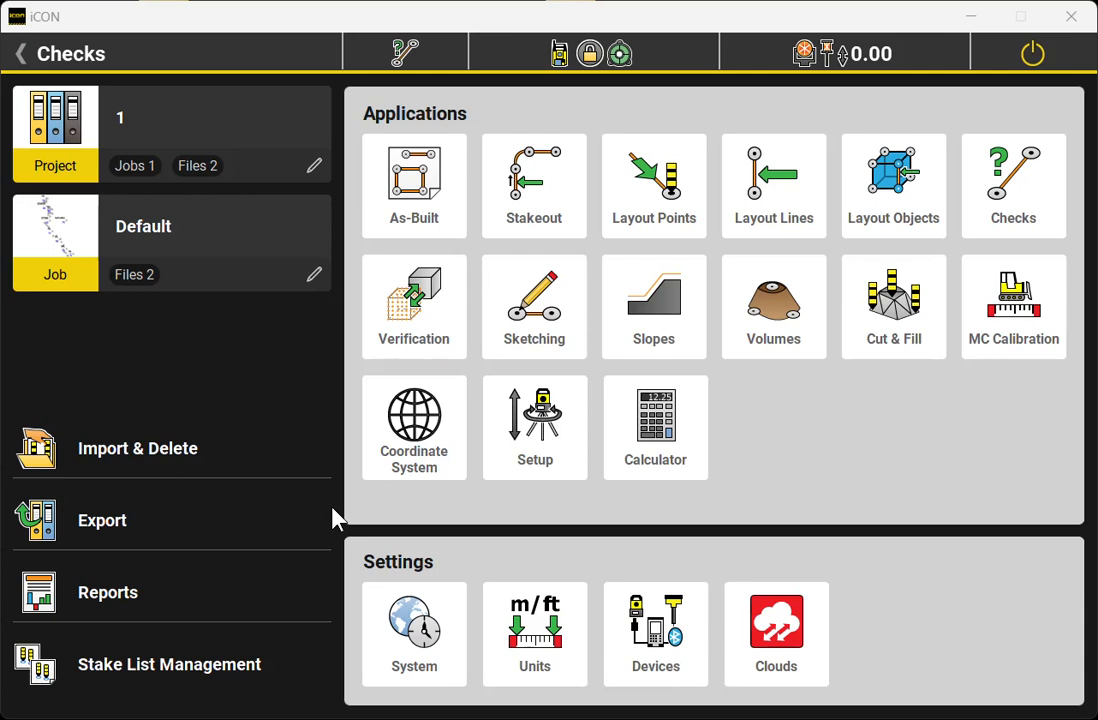
Create a new project named JUPITER IFC
click(58, 167)
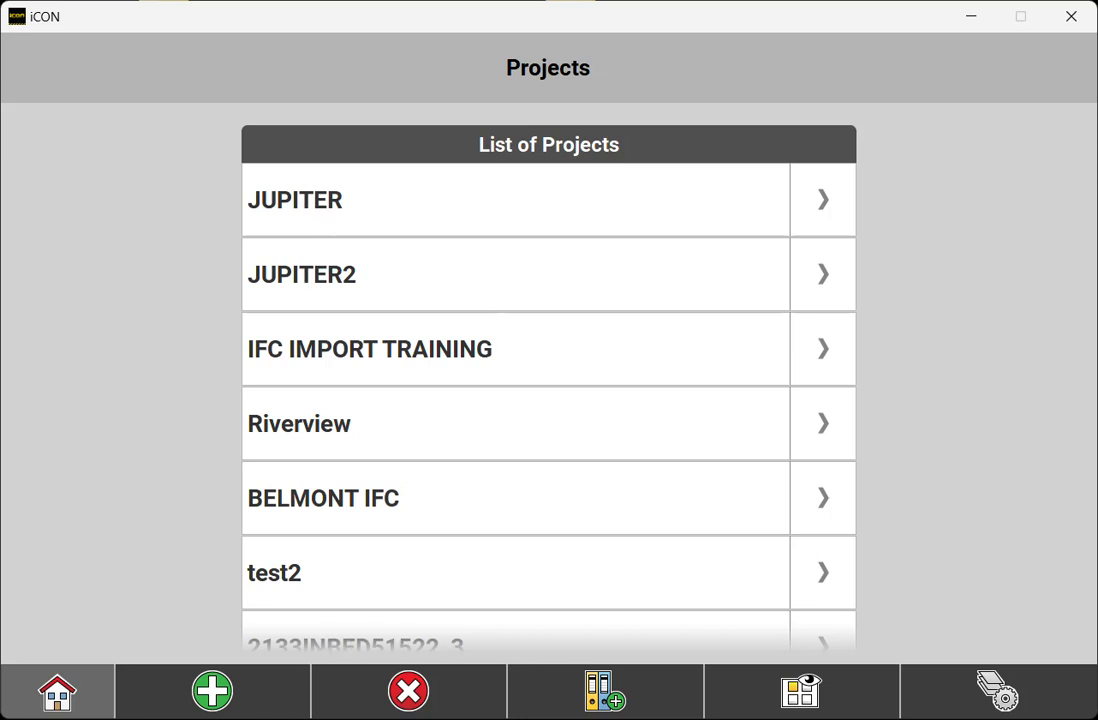
click(214, 698)
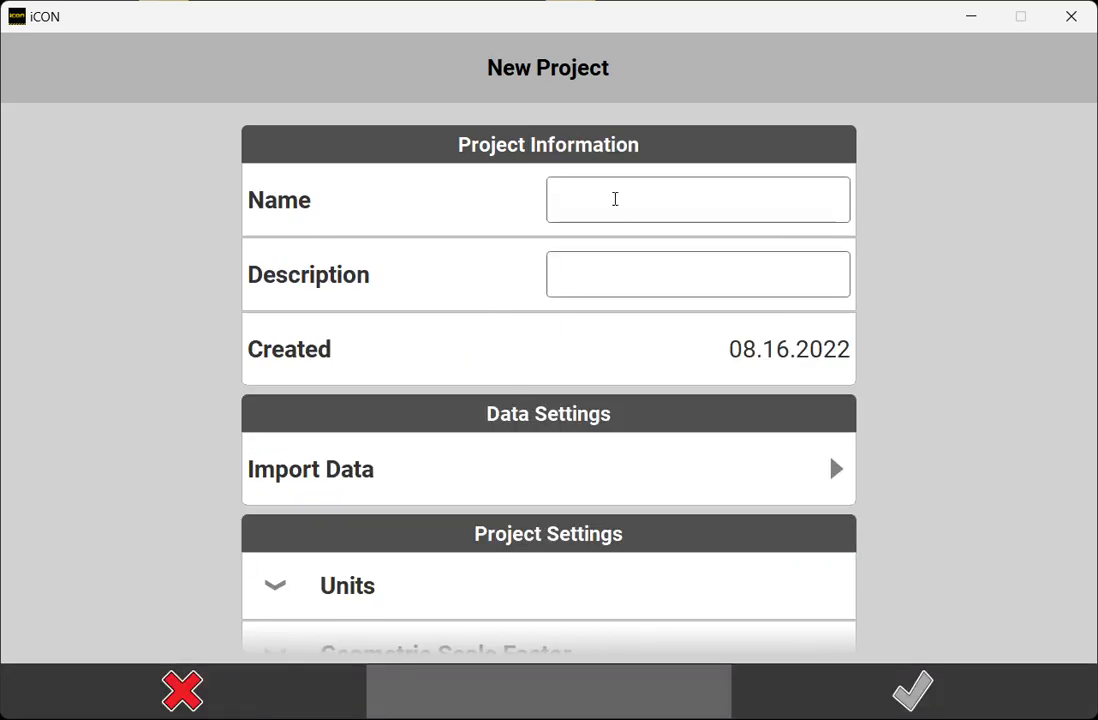
click(615, 199)
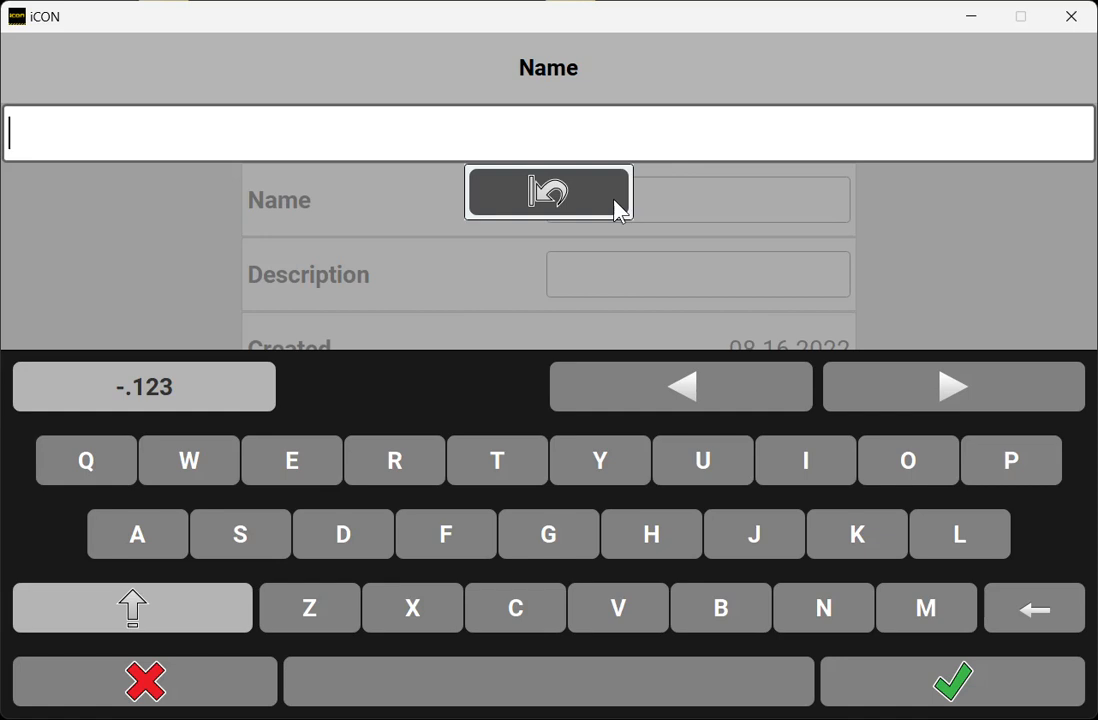
text(JUPITER IF)
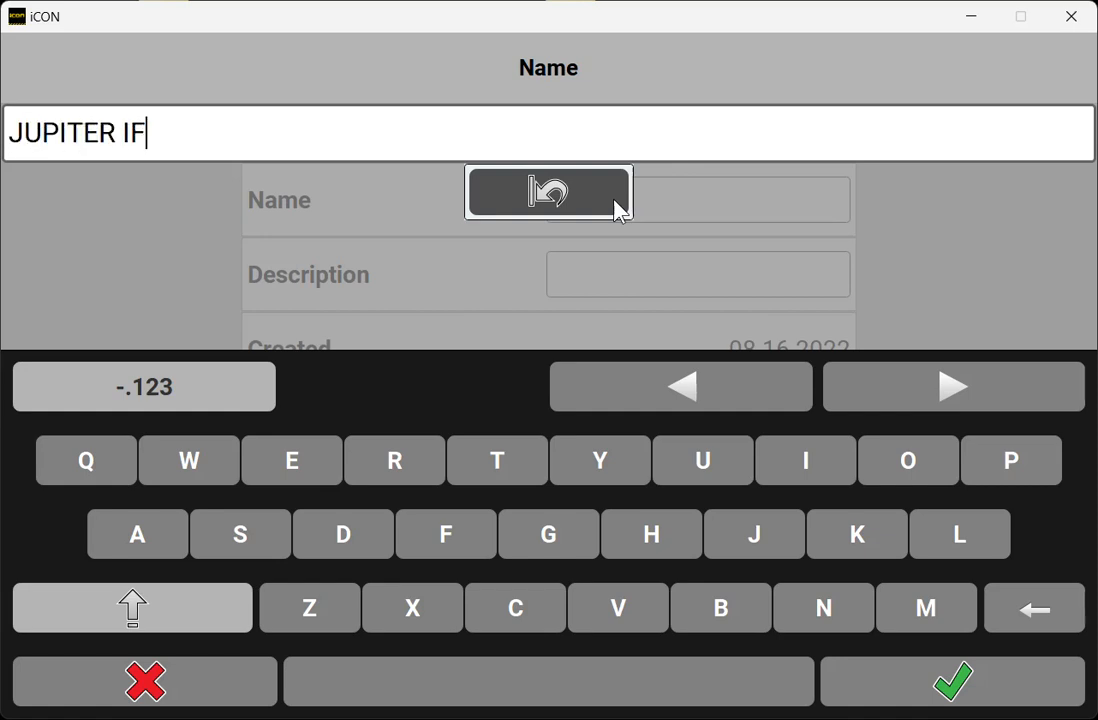
text(C)
click(950, 680)
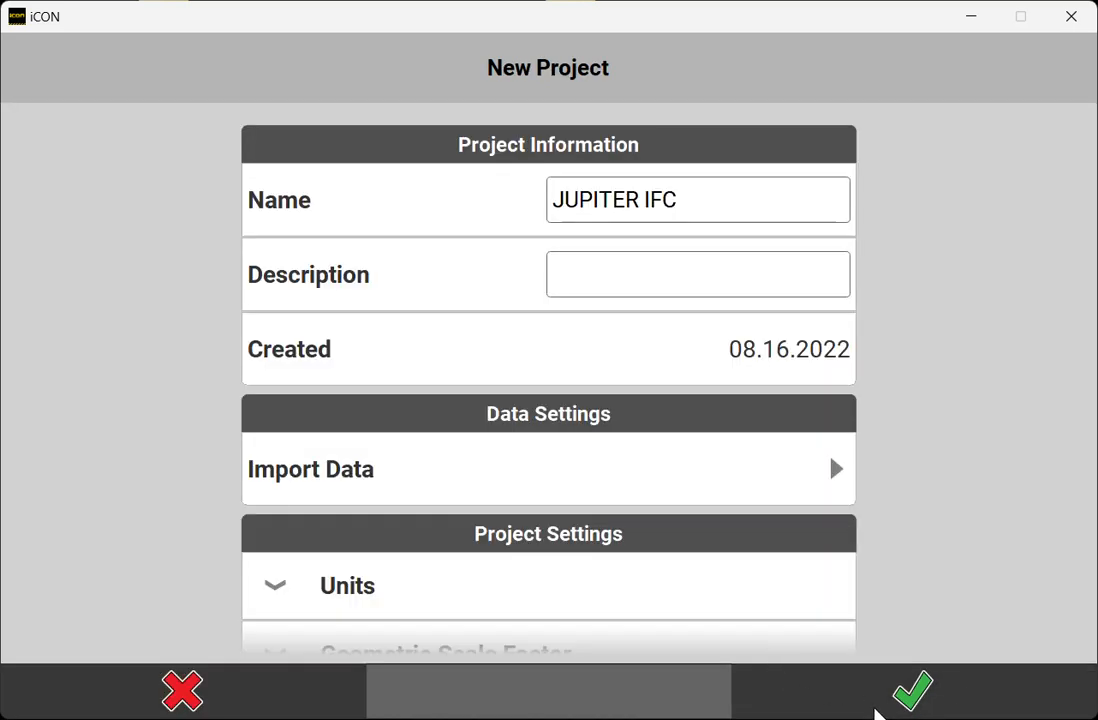
click(876, 710)
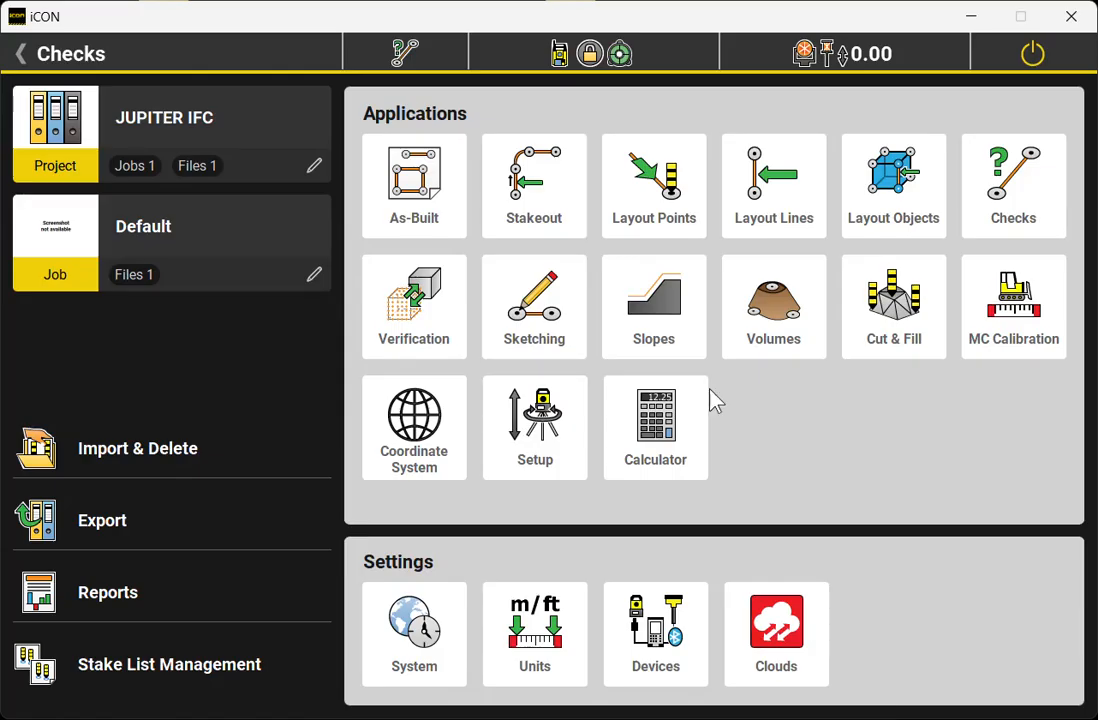
Start a data import for the project and open the JUPITER folder on Removable Disk (D:)
click(84, 448)
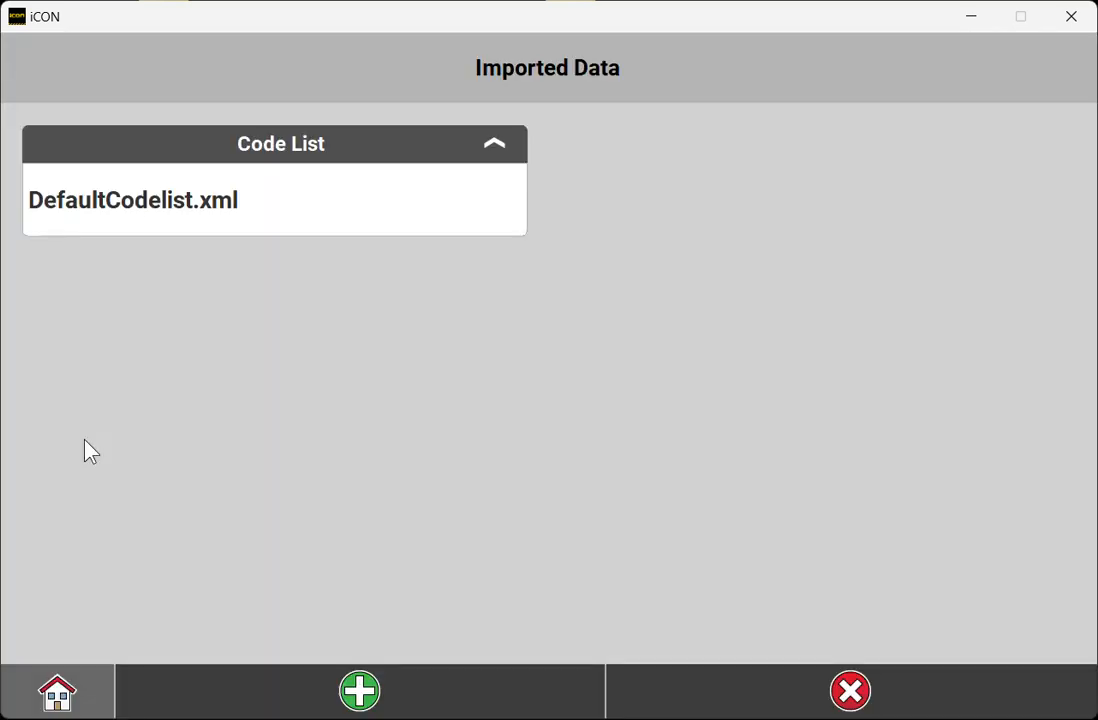
click(311, 710)
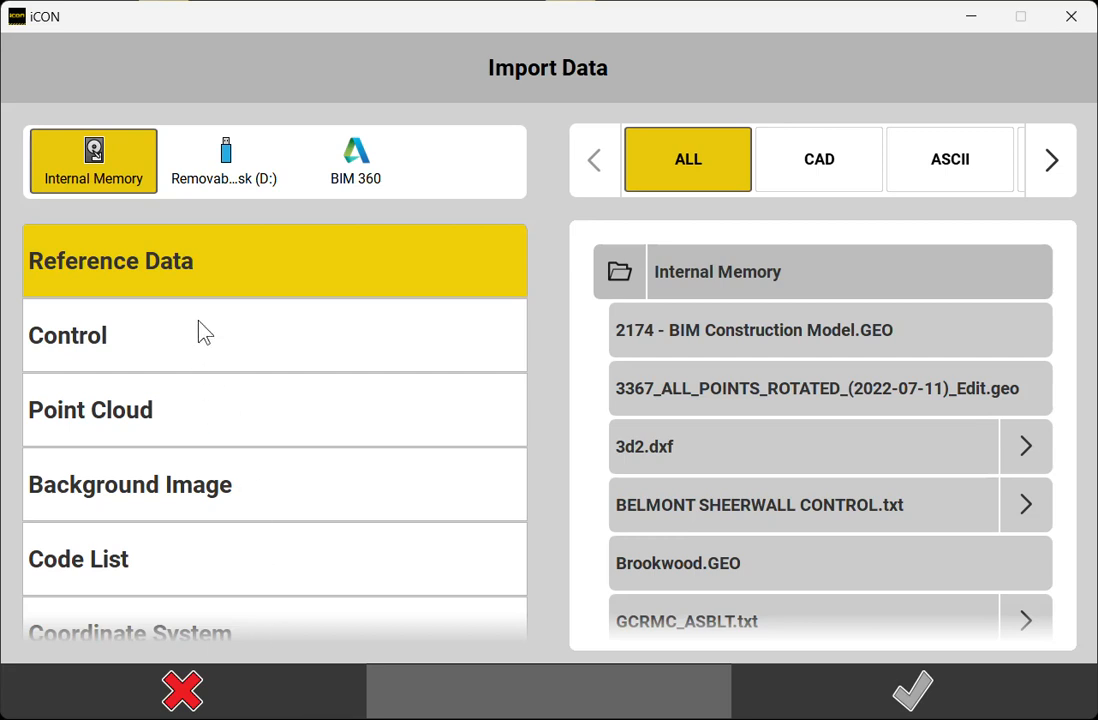
click(211, 181)
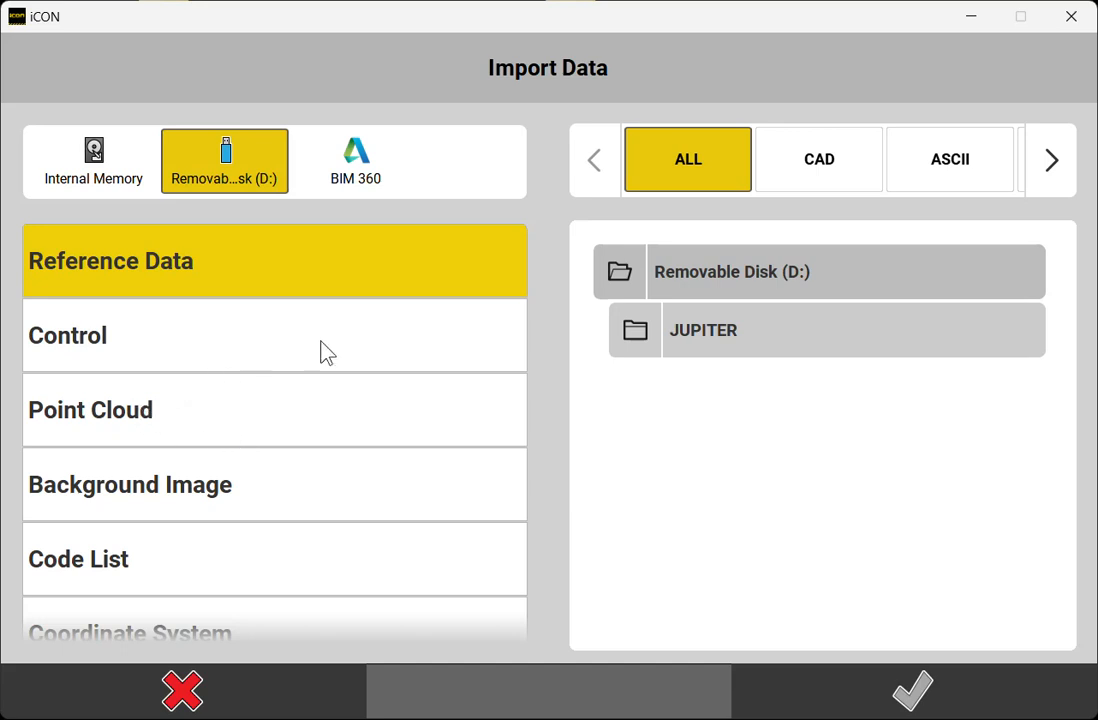
click(644, 336)
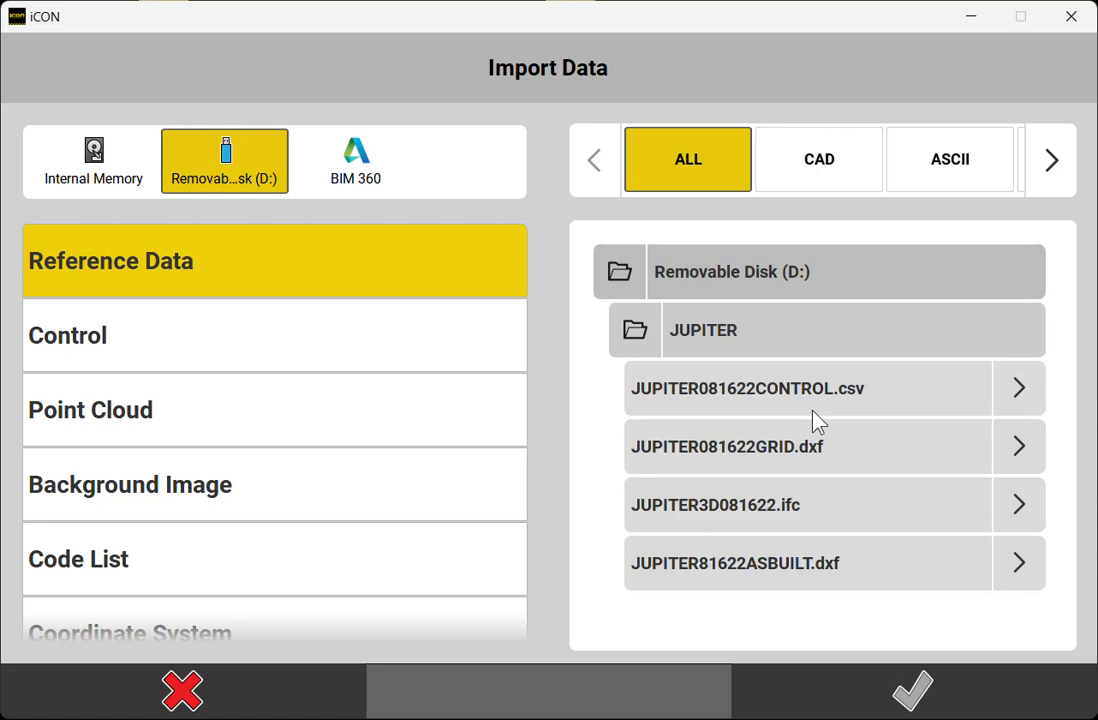
Choose JUPITER081622GRID.dxf as reference data with all layers, DXF clean-up enabled and the height option Use All Heights
click(806, 465)
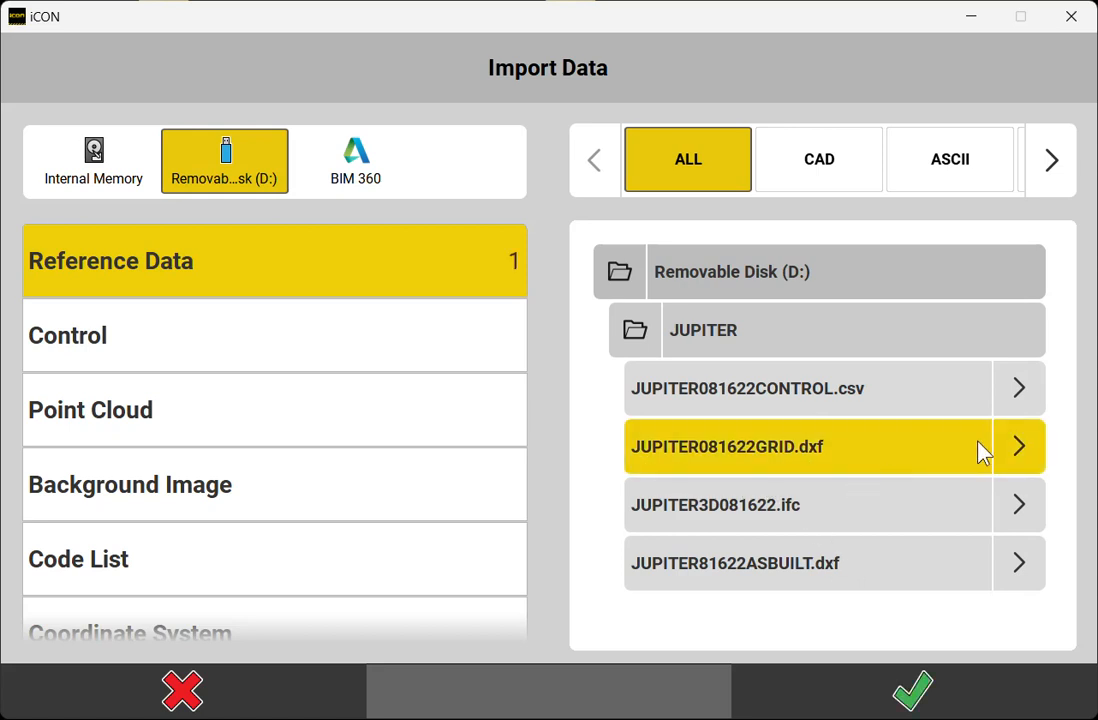
click(1019, 450)
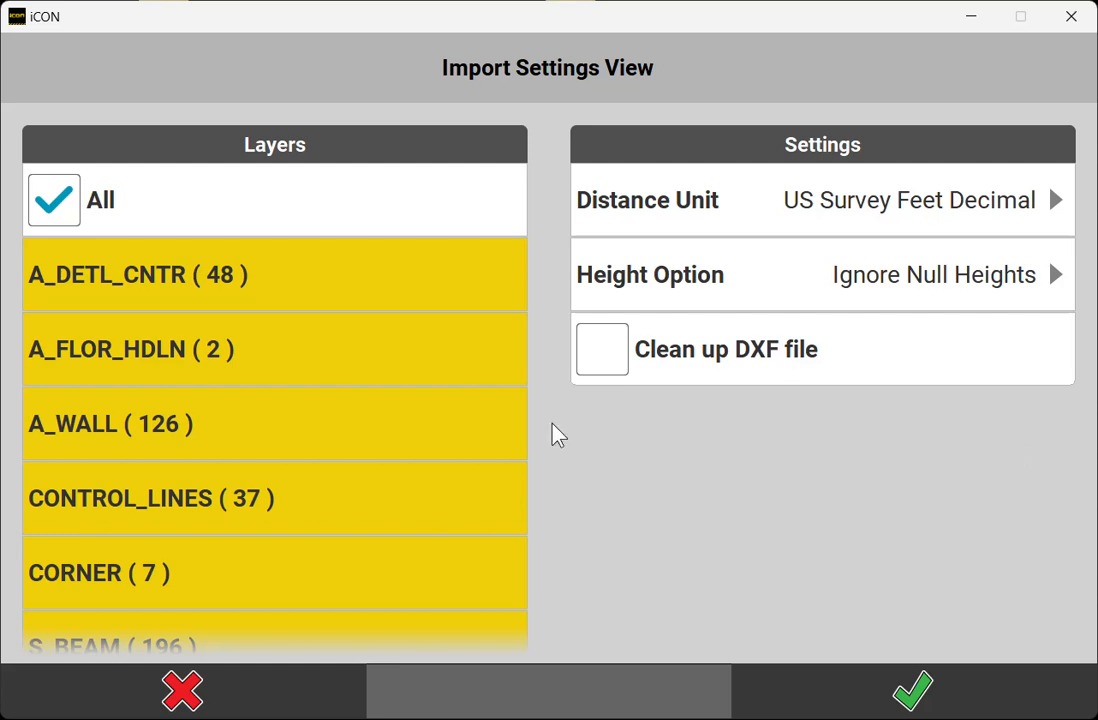
click(606, 366)
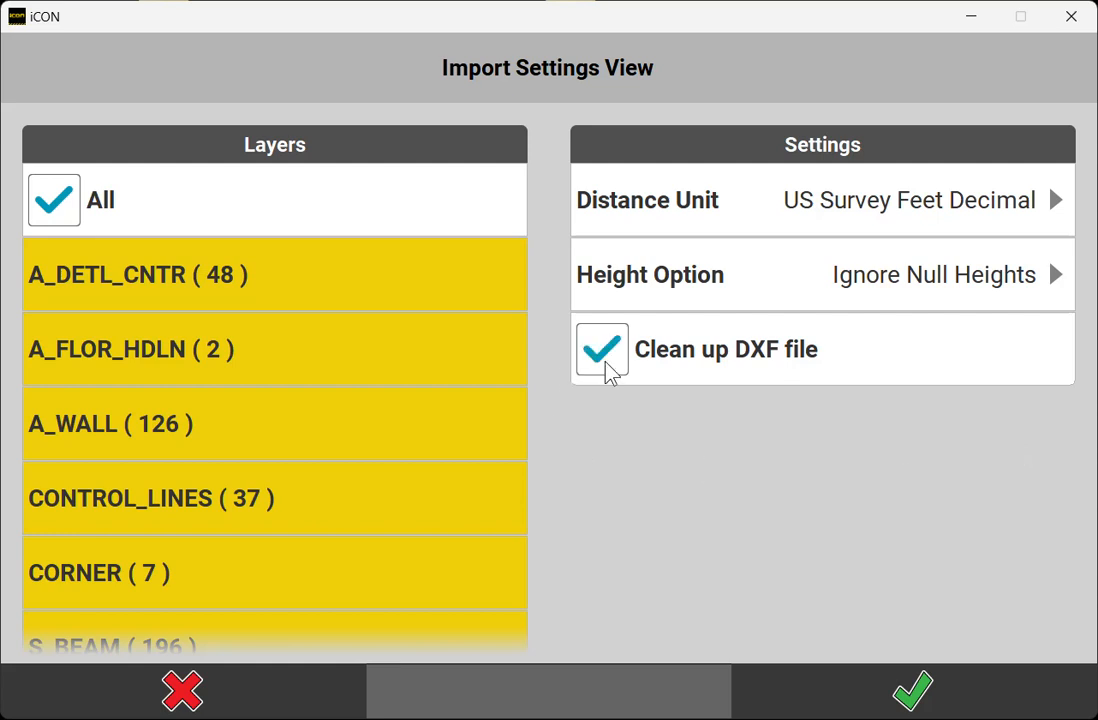
click(934, 300)
click(337, 260)
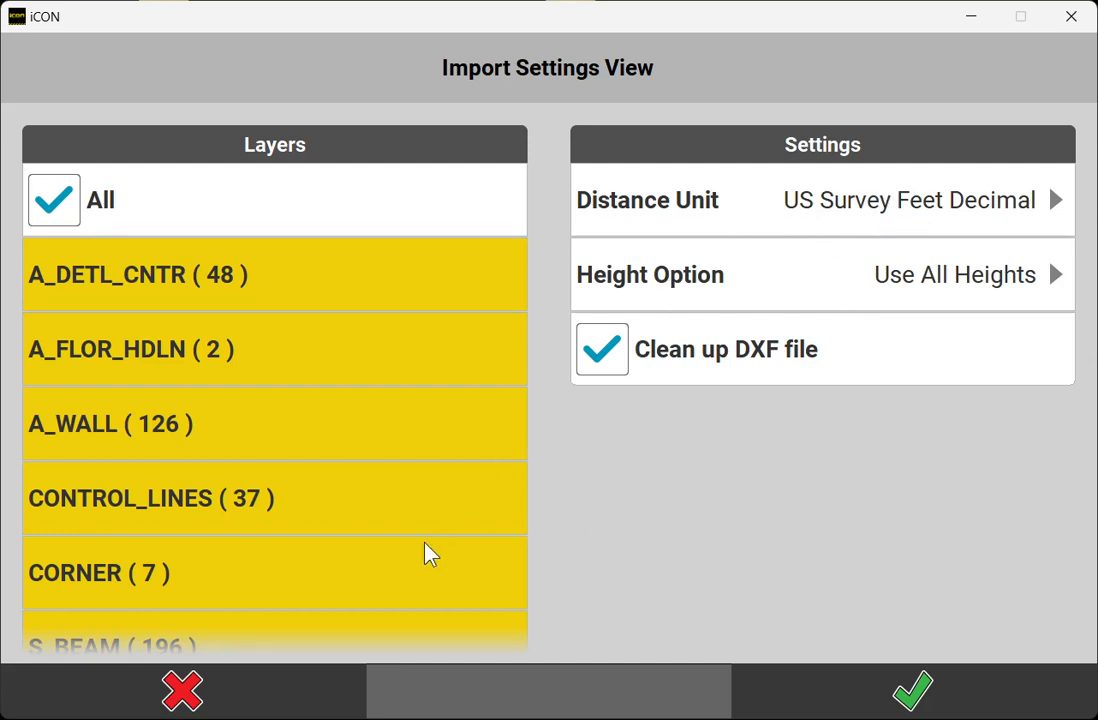
scroll(429, 554, down, 3)
scroll(429, 554, down, 2)
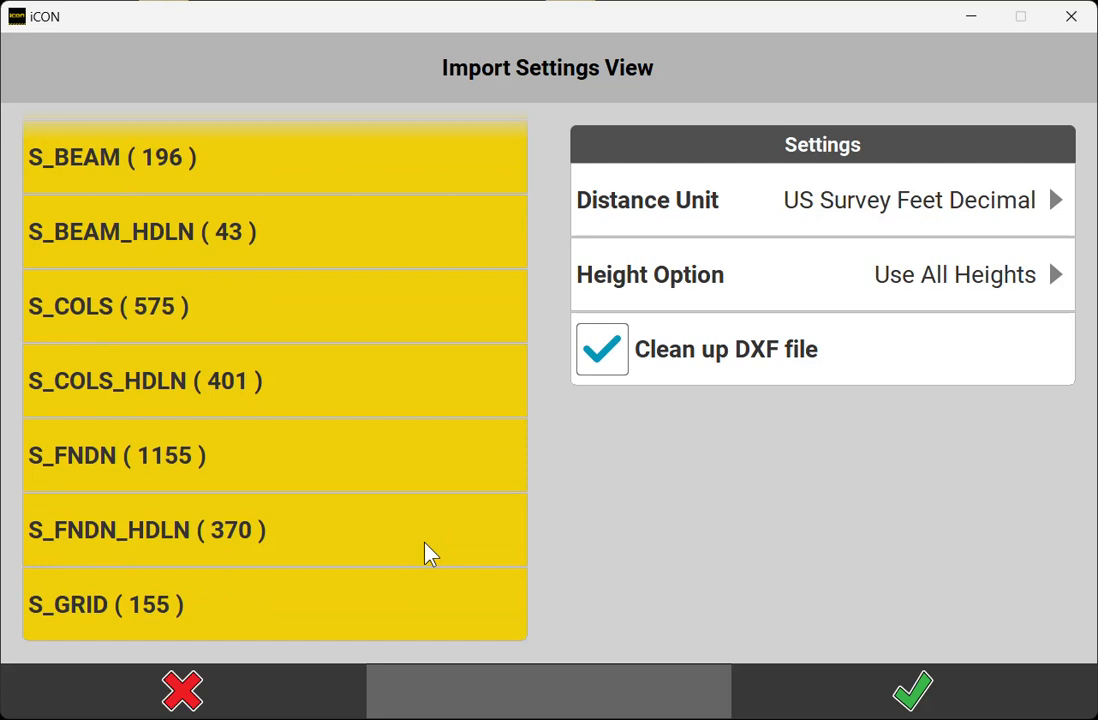
scroll(425, 554, up, 5)
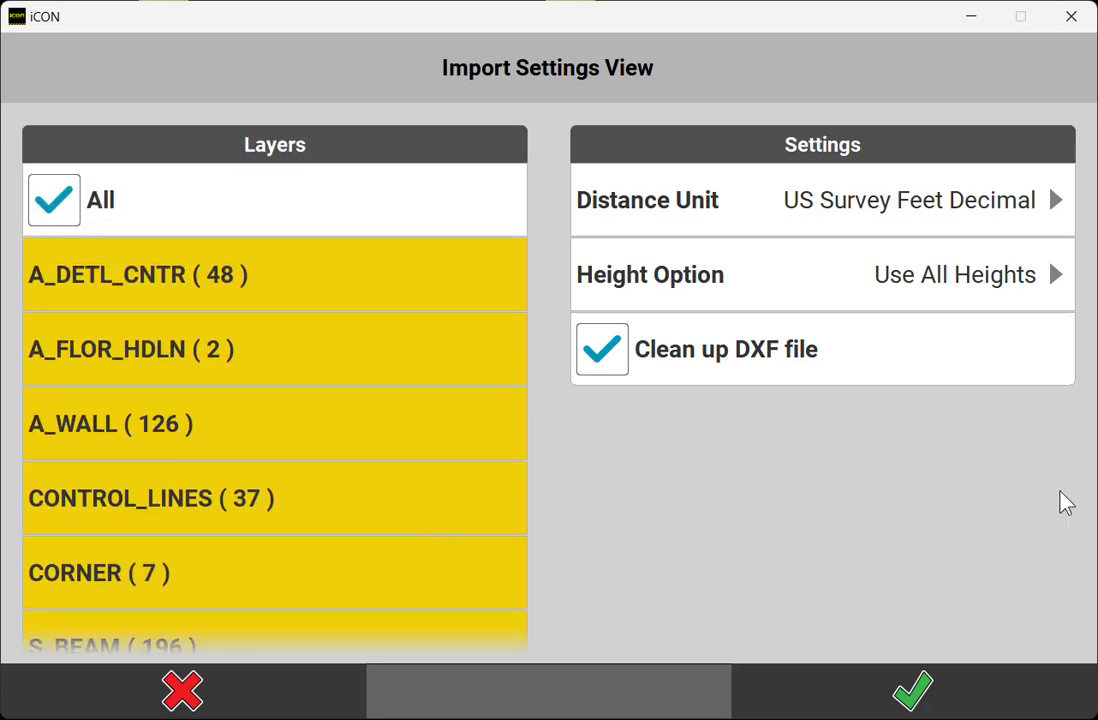
click(953, 702)
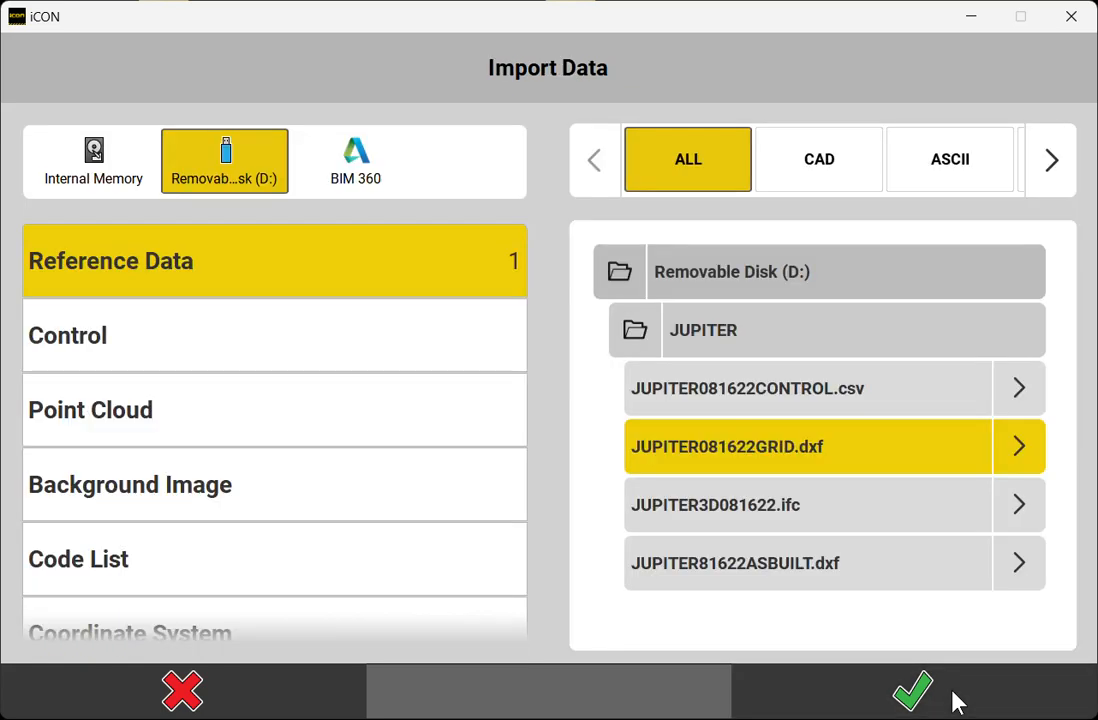
Add JUPITER3D081622.ifc to the reference data with all of its IFC classes selected
click(948, 506)
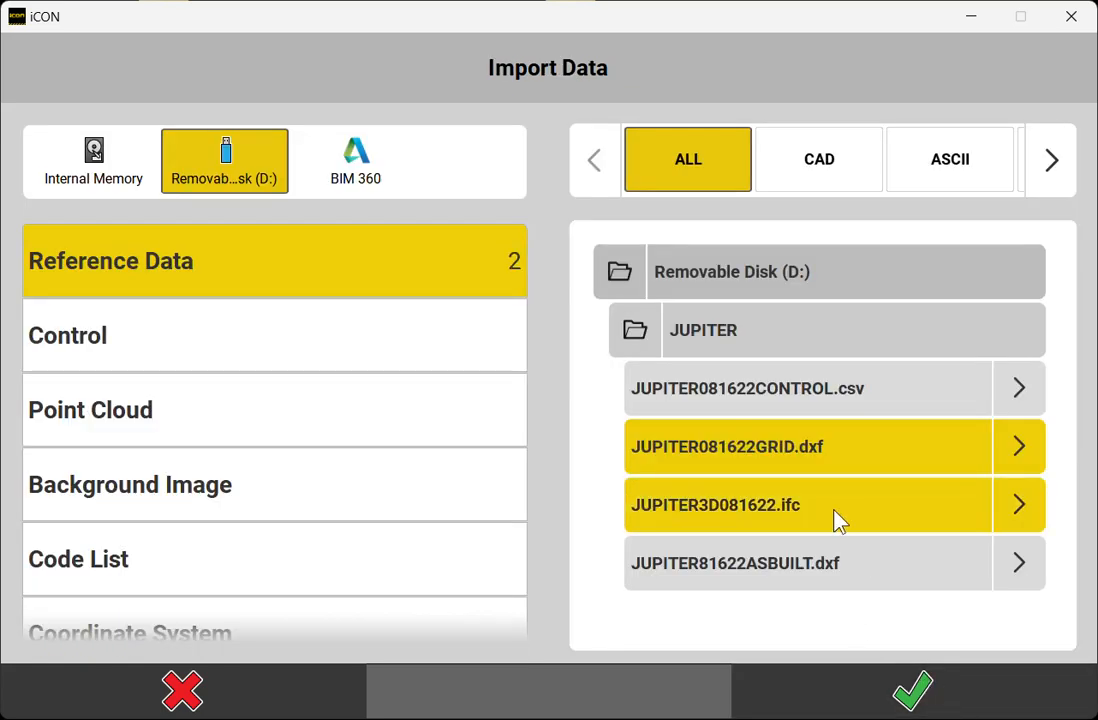
click(1016, 505)
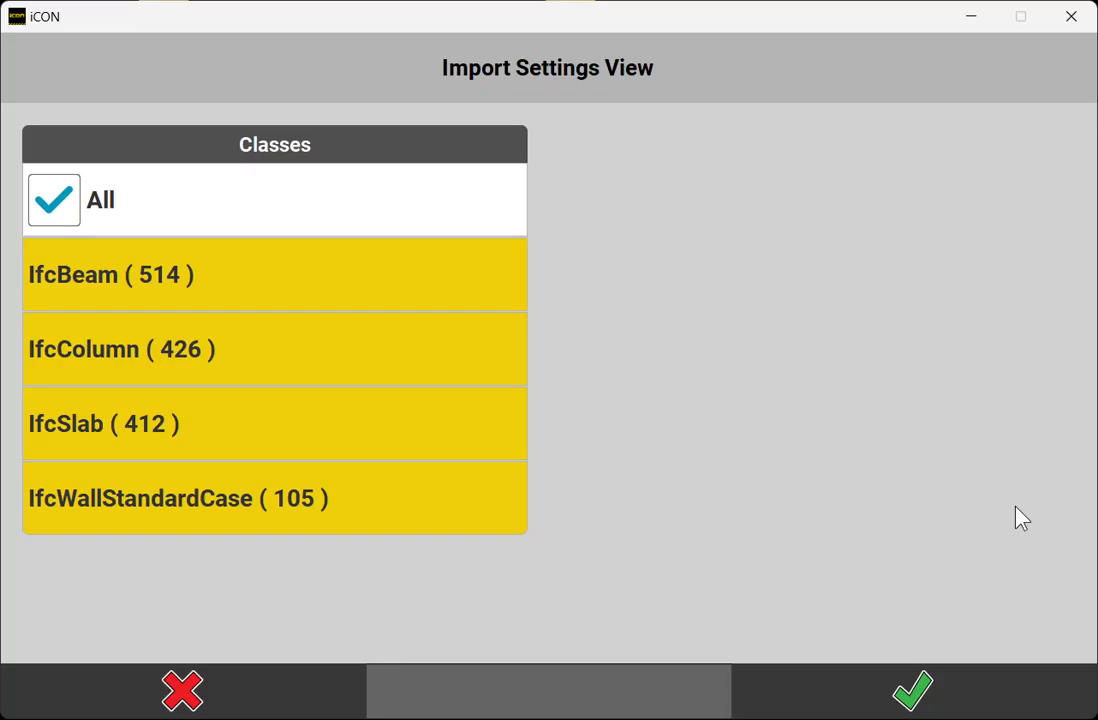
click(318, 304)
click(318, 304)
click(56, 206)
click(56, 207)
click(62, 210)
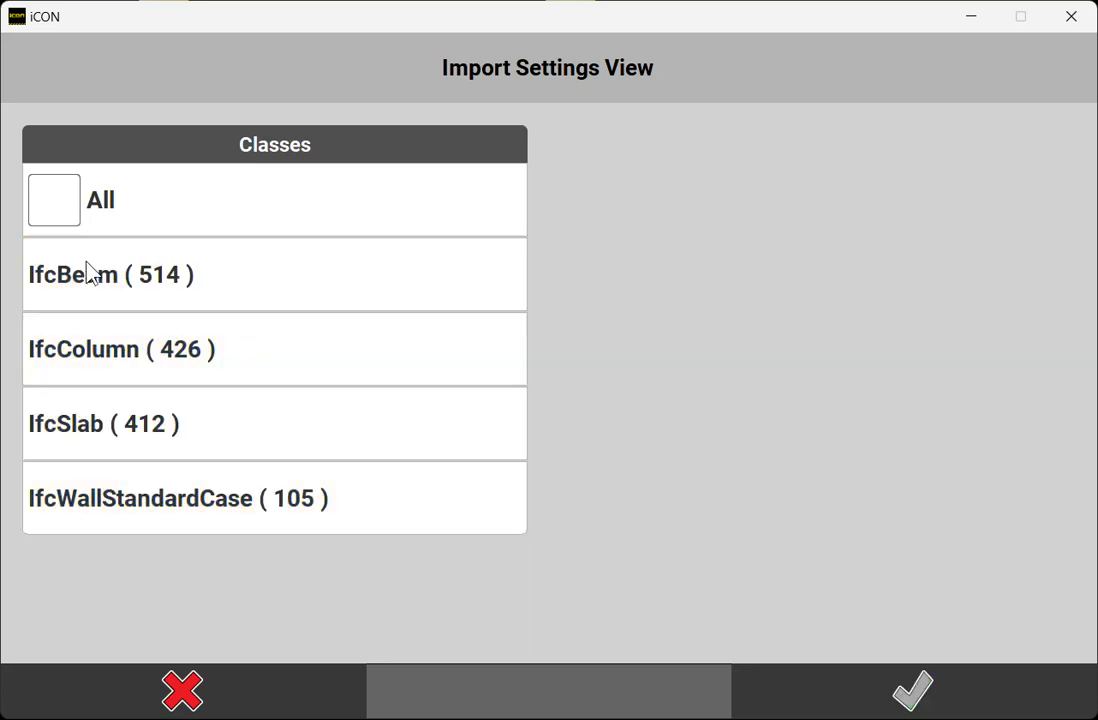
click(120, 298)
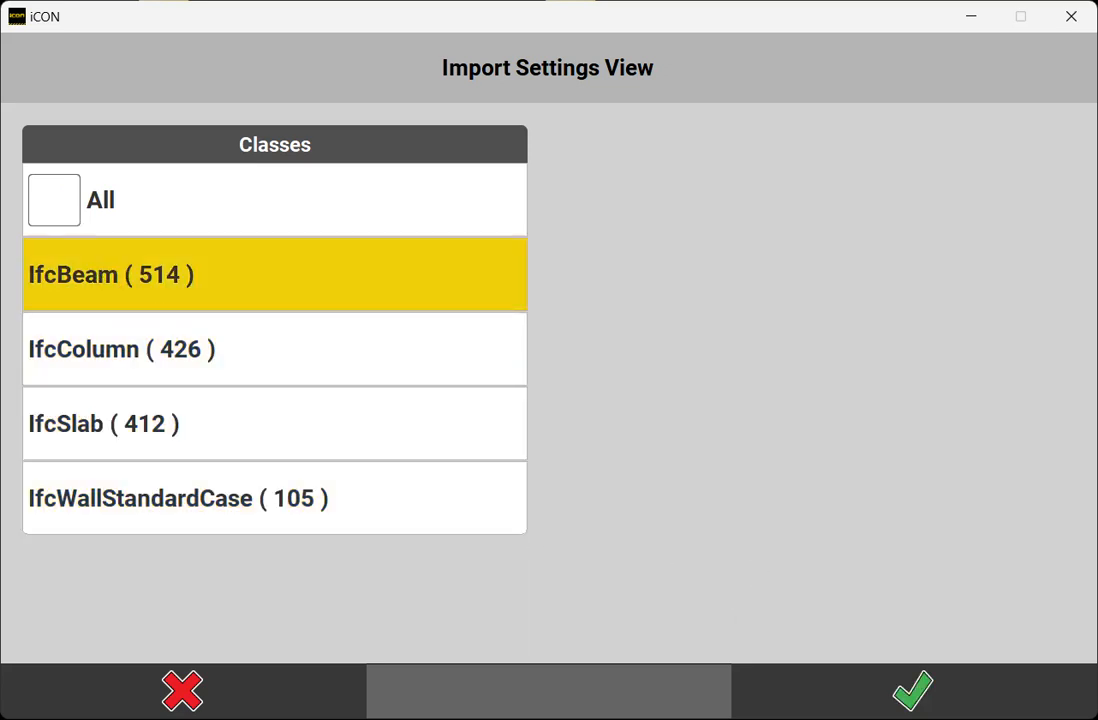
click(50, 222)
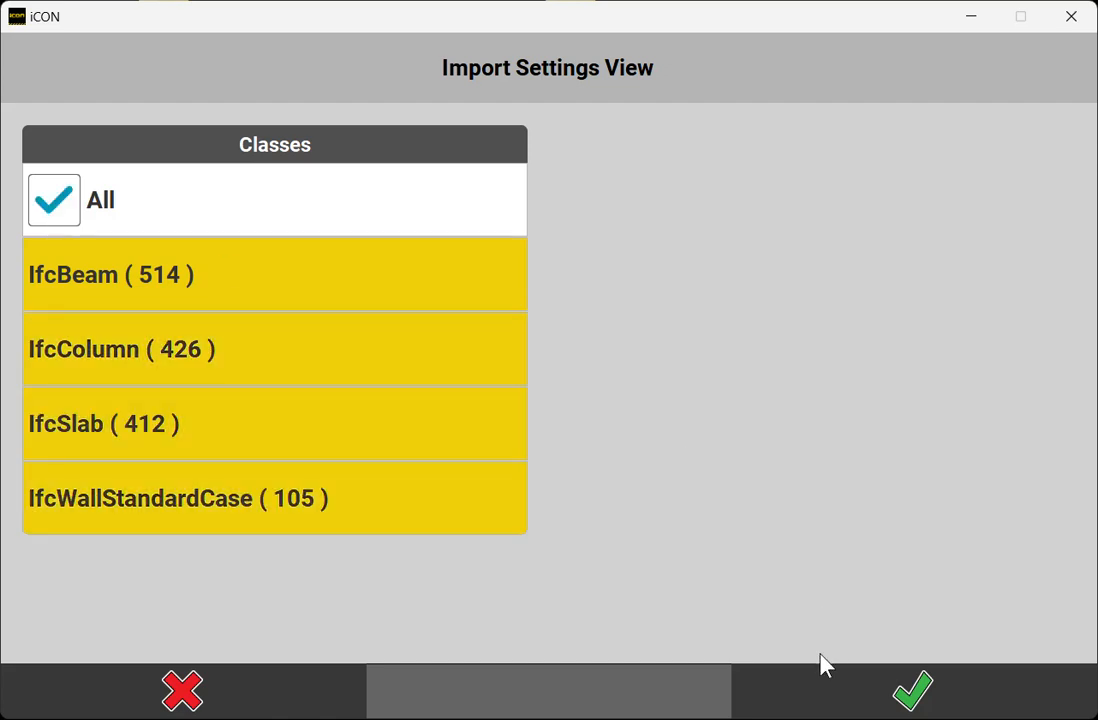
click(814, 689)
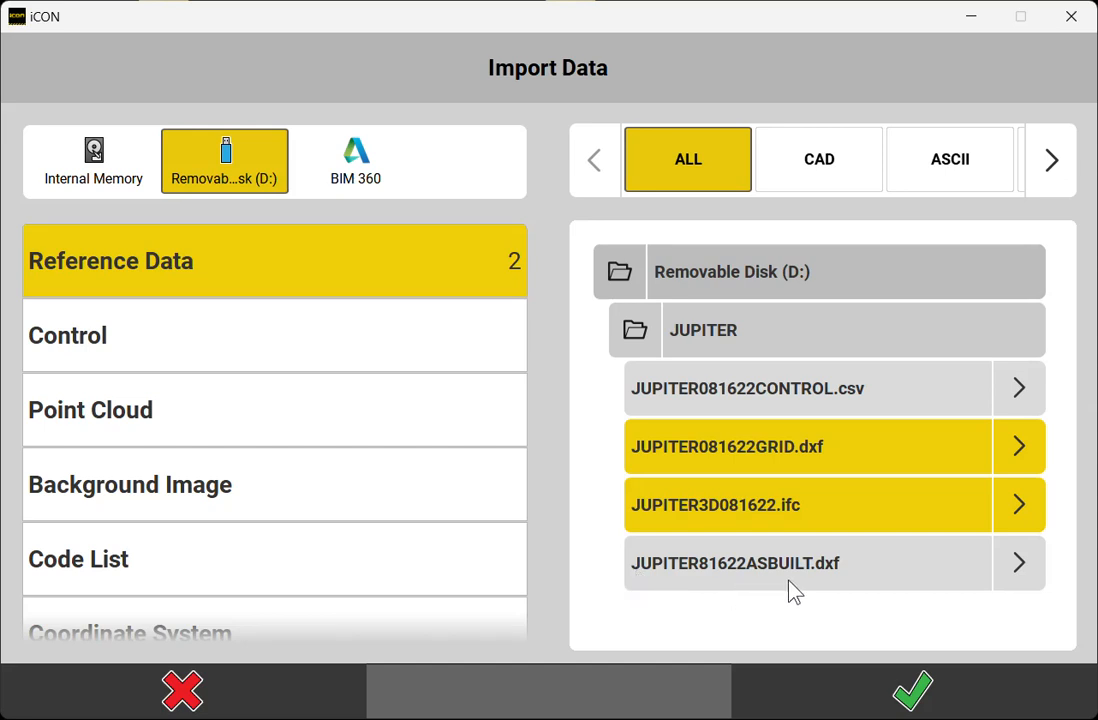
Add JUPITER81622ASBUILT.dxf to the reference data with DXF clean-up enabled and the height option Use All Heights
click(931, 569)
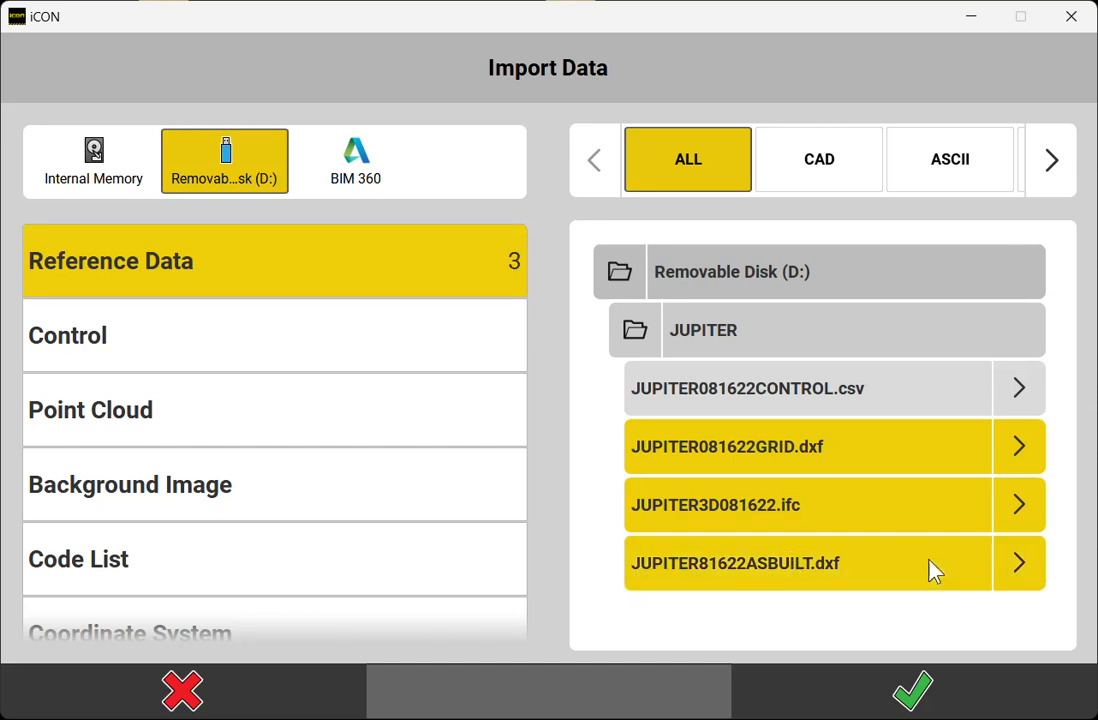
click(1017, 568)
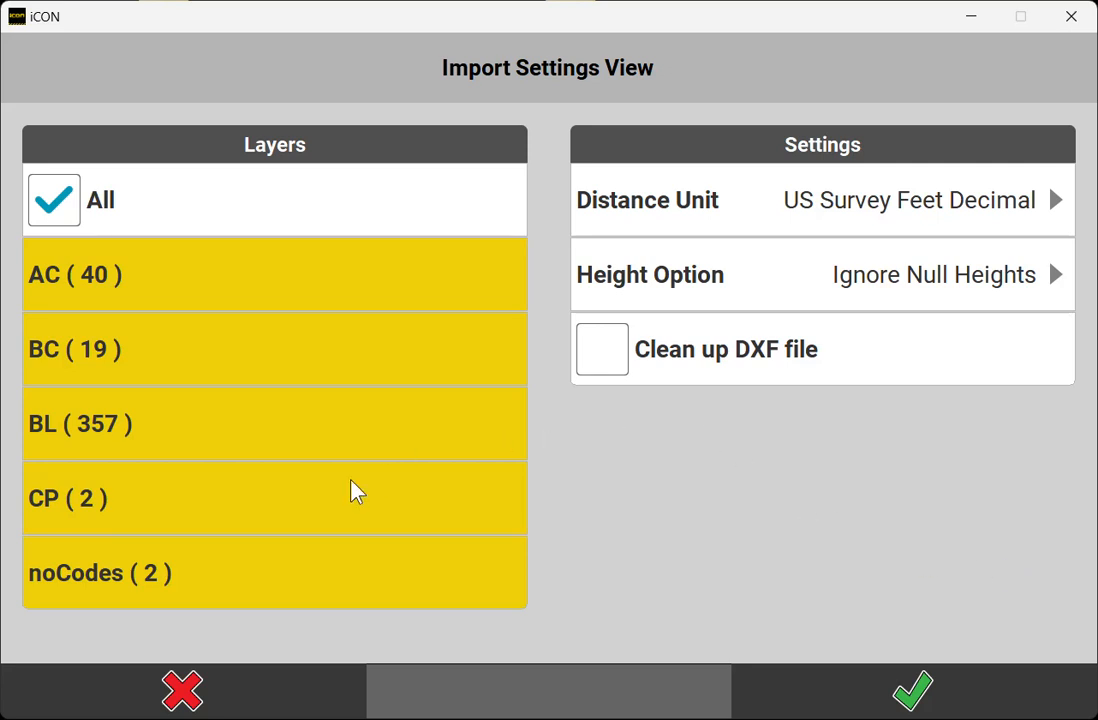
click(606, 362)
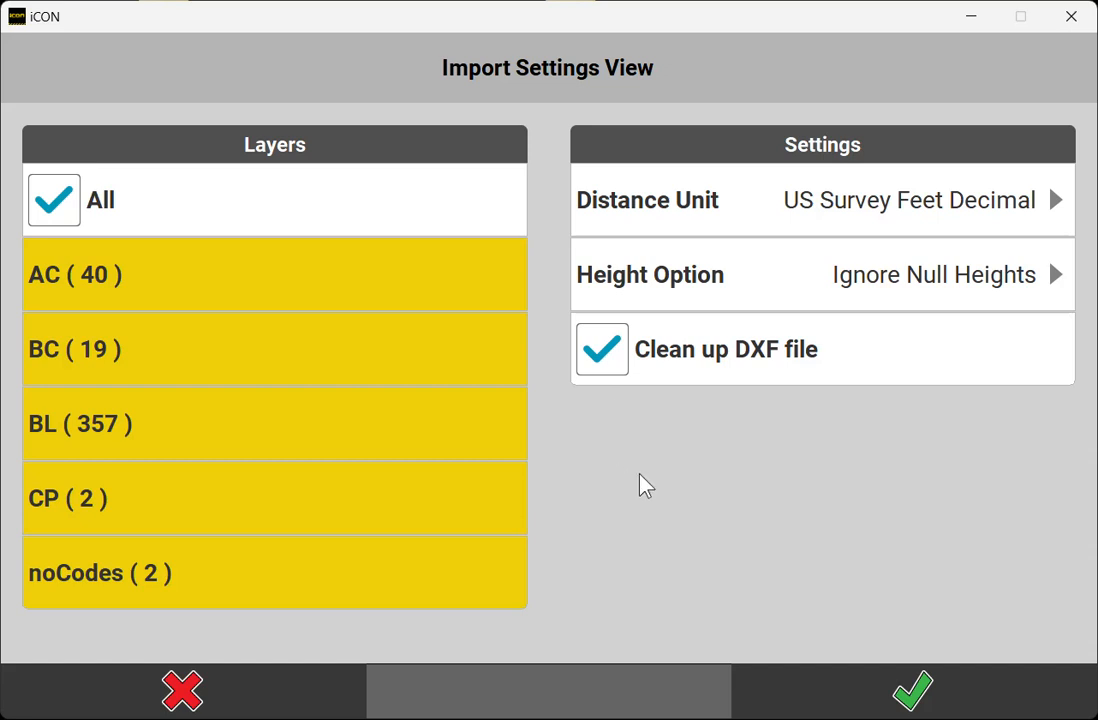
click(895, 274)
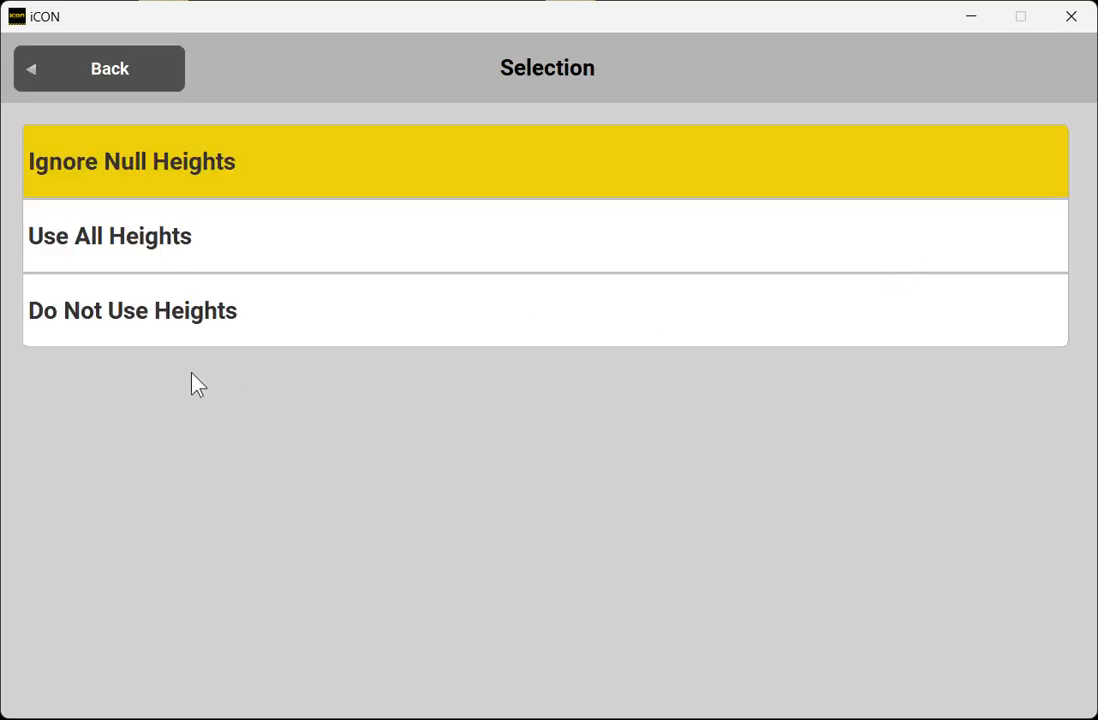
click(204, 228)
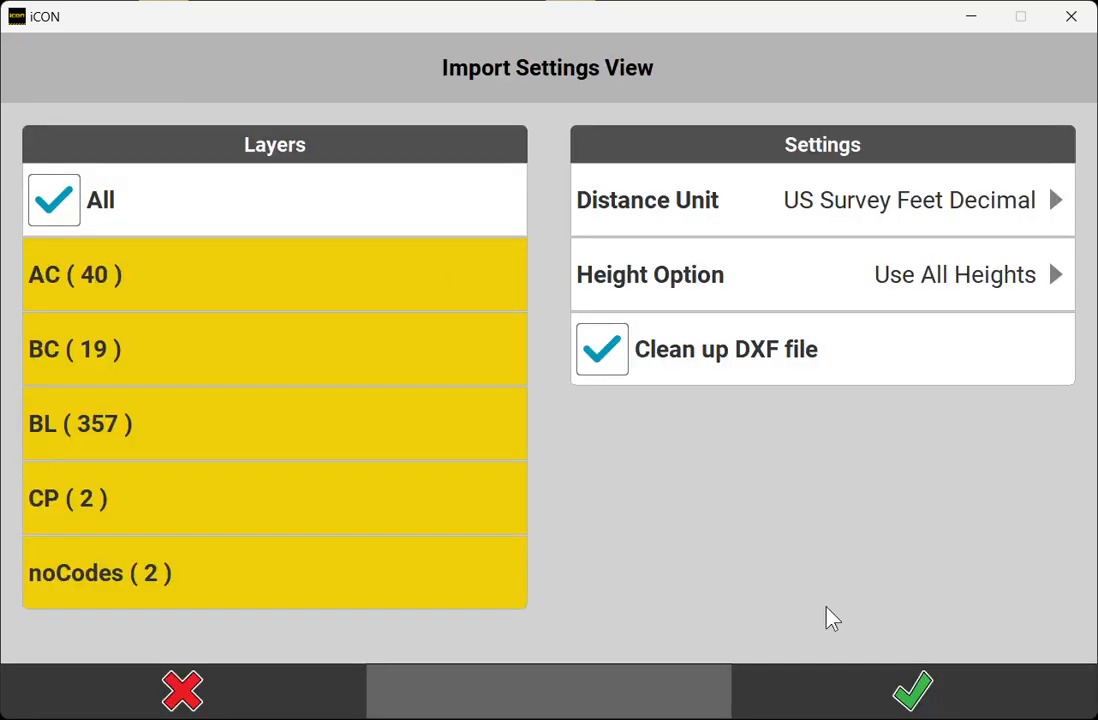
click(846, 708)
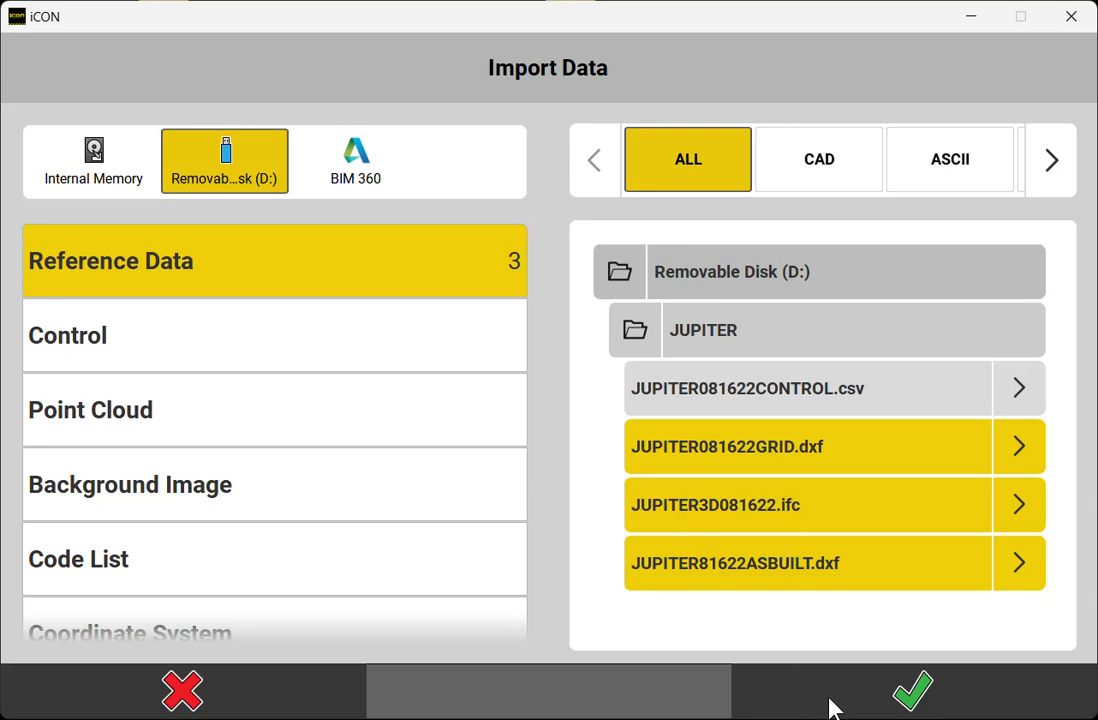
Import the selected reference files, proceeding despite the possible import delay
click(830, 708)
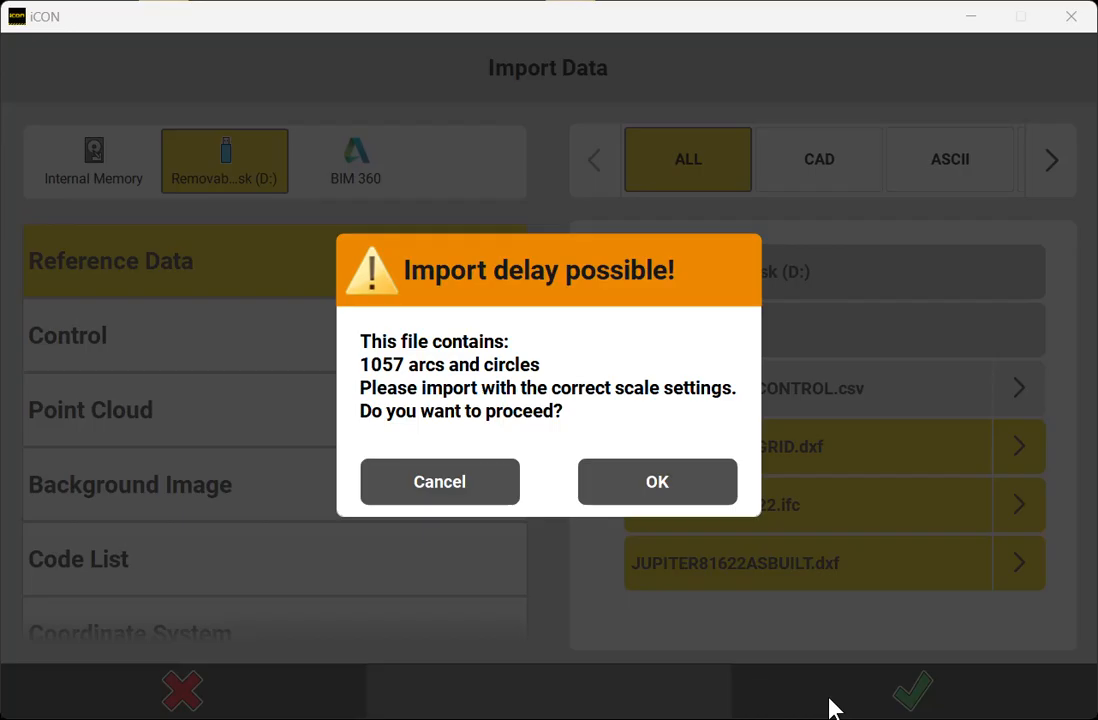
click(620, 490)
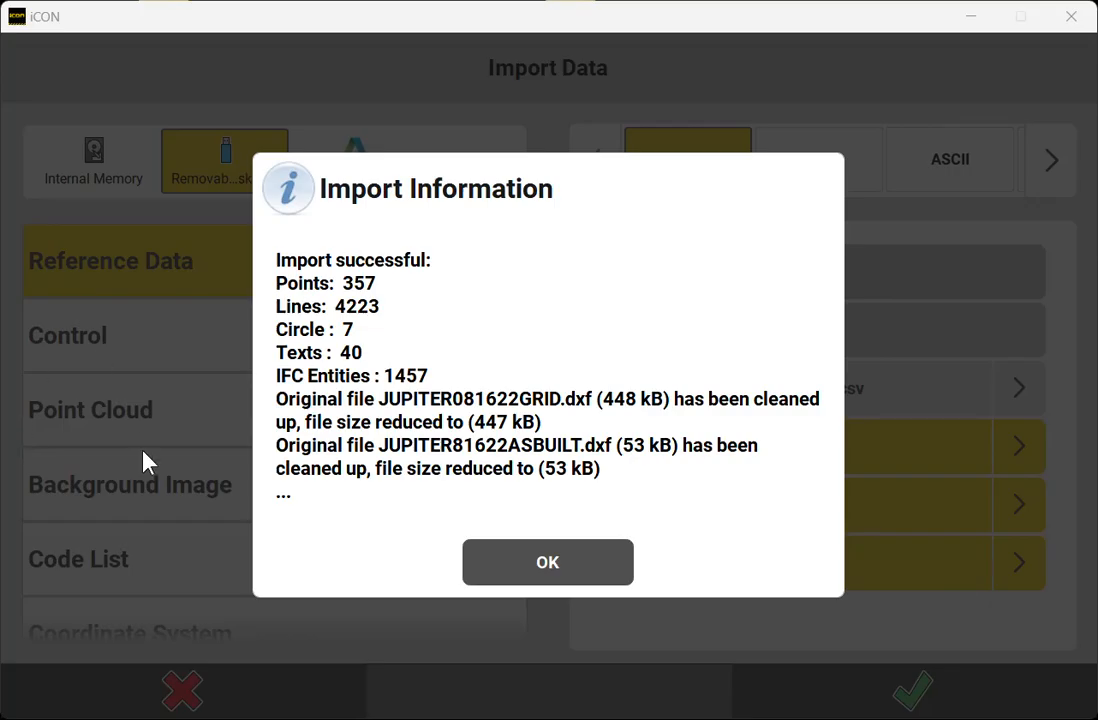
click(540, 566)
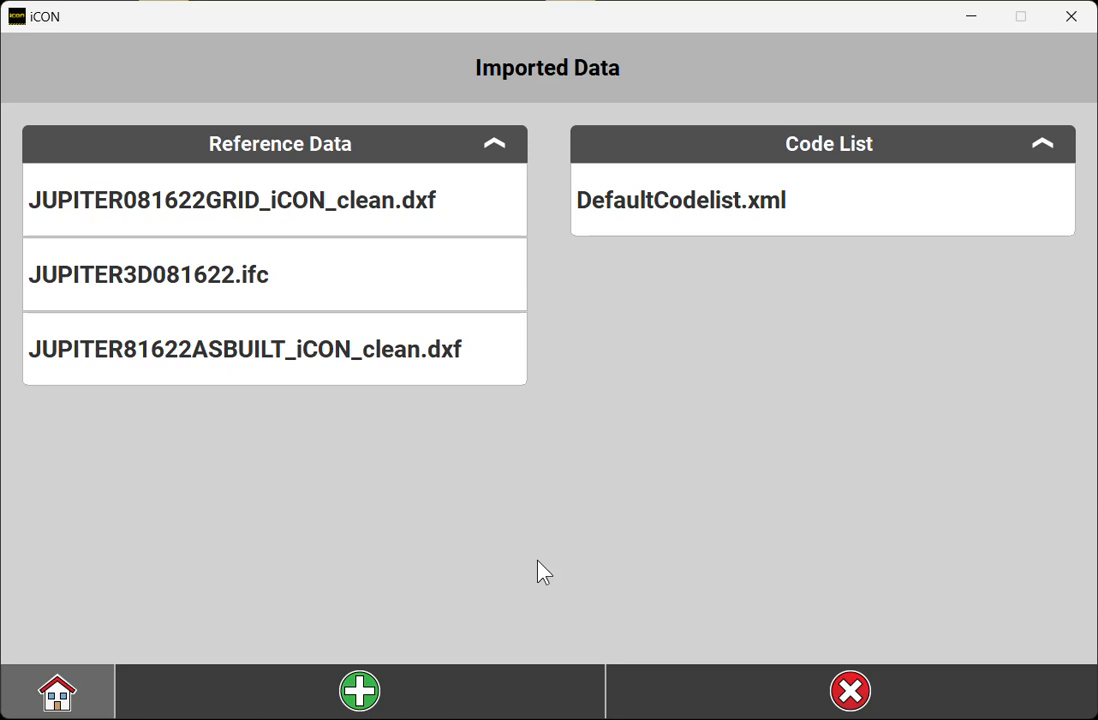
Import JUPITER081622CONTROL.csv from the removable disk as control data with the column order ID, N, E, H, Code
click(222, 690)
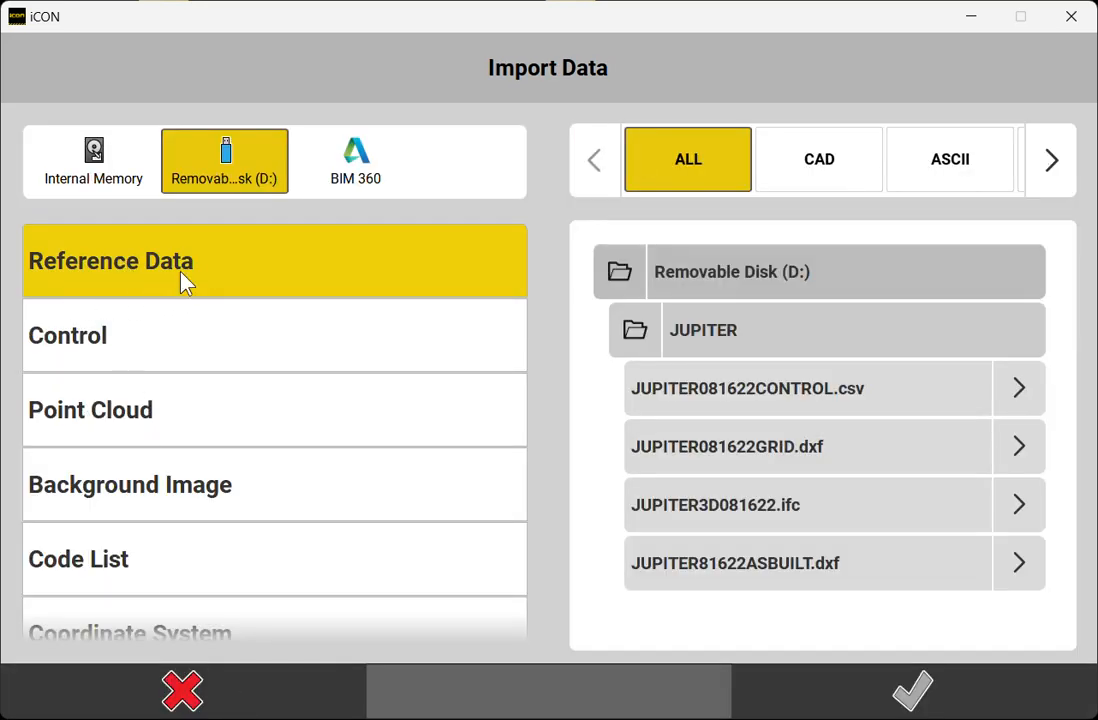
click(186, 357)
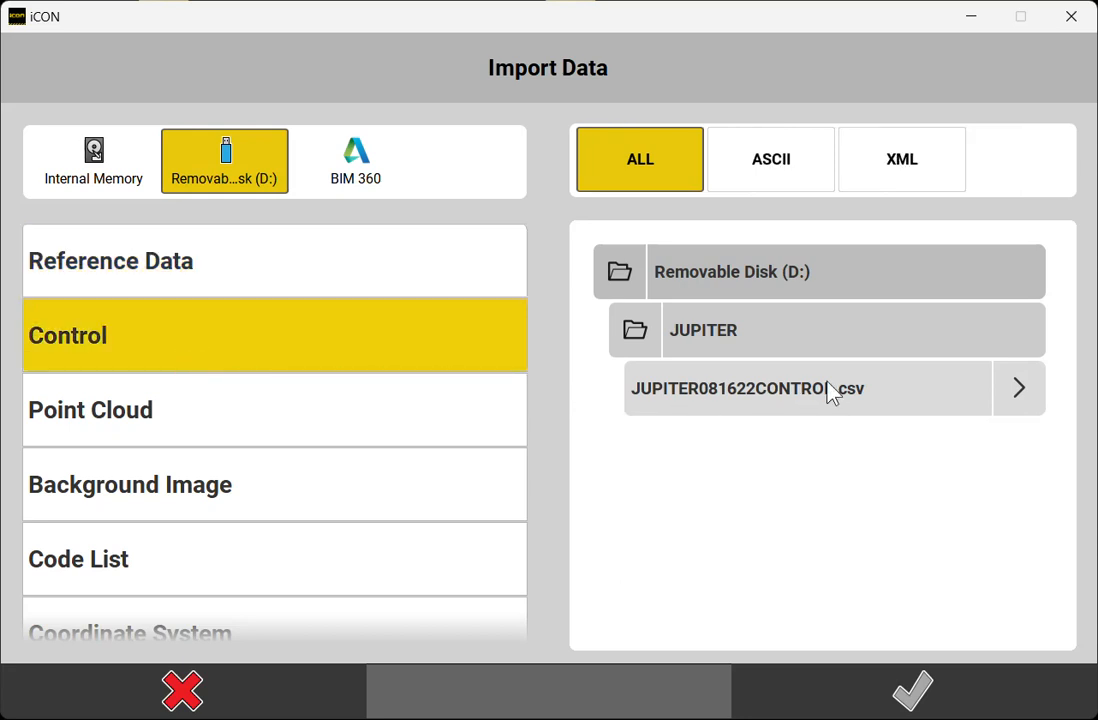
click(710, 412)
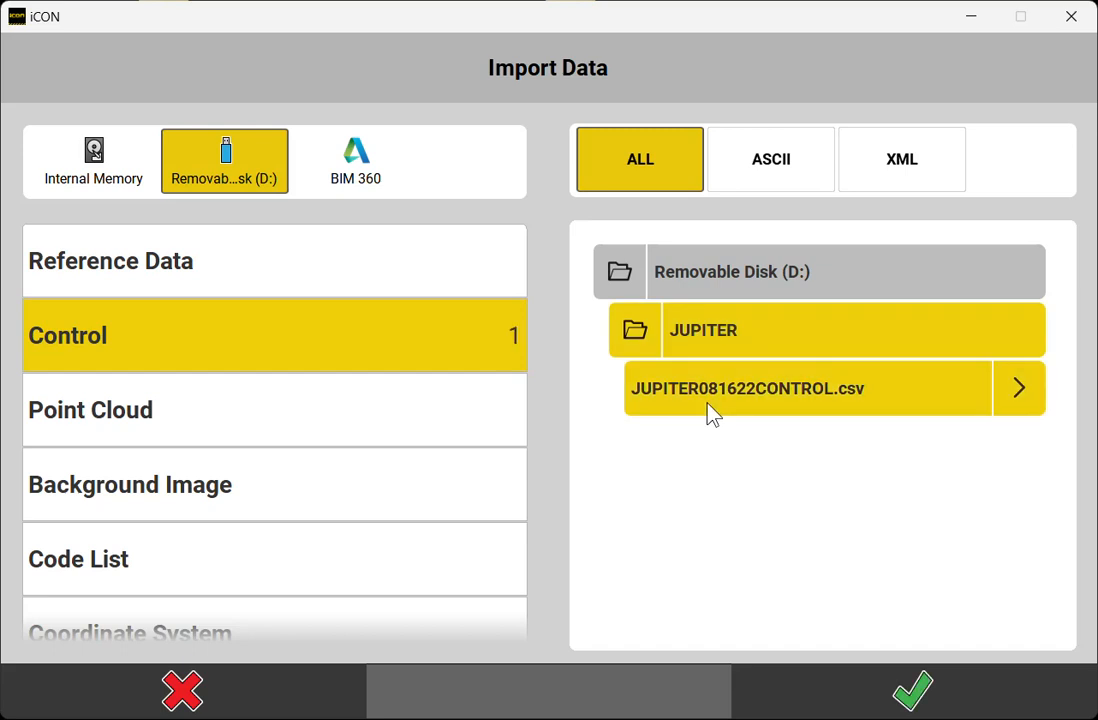
click(1037, 395)
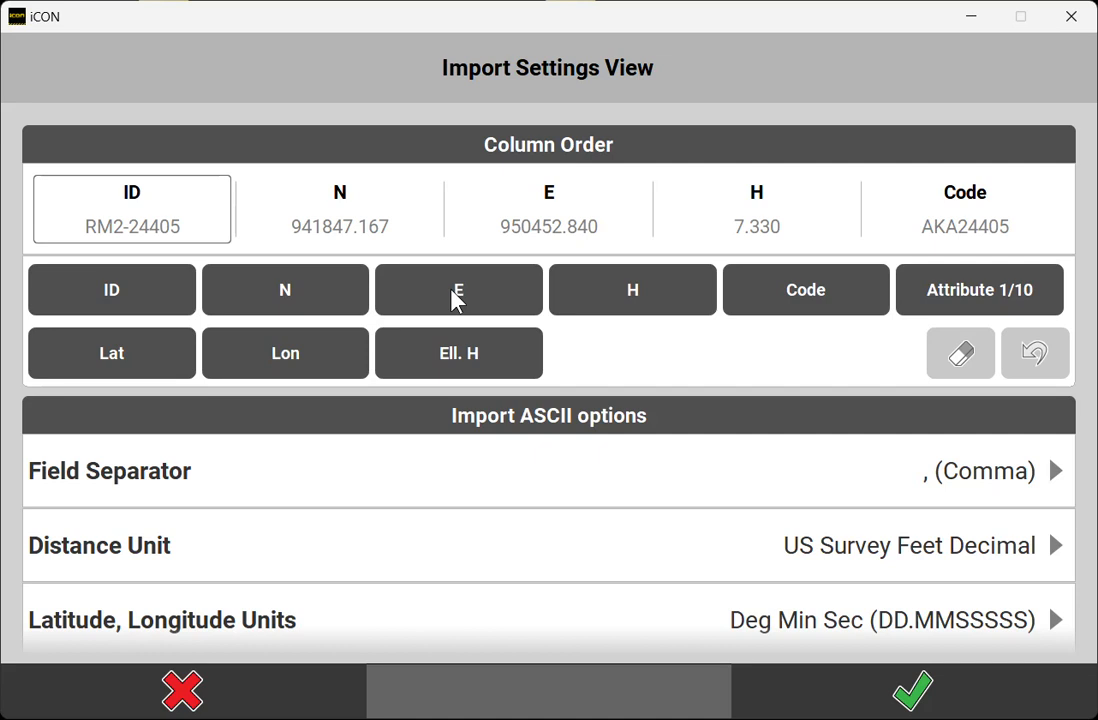
click(877, 698)
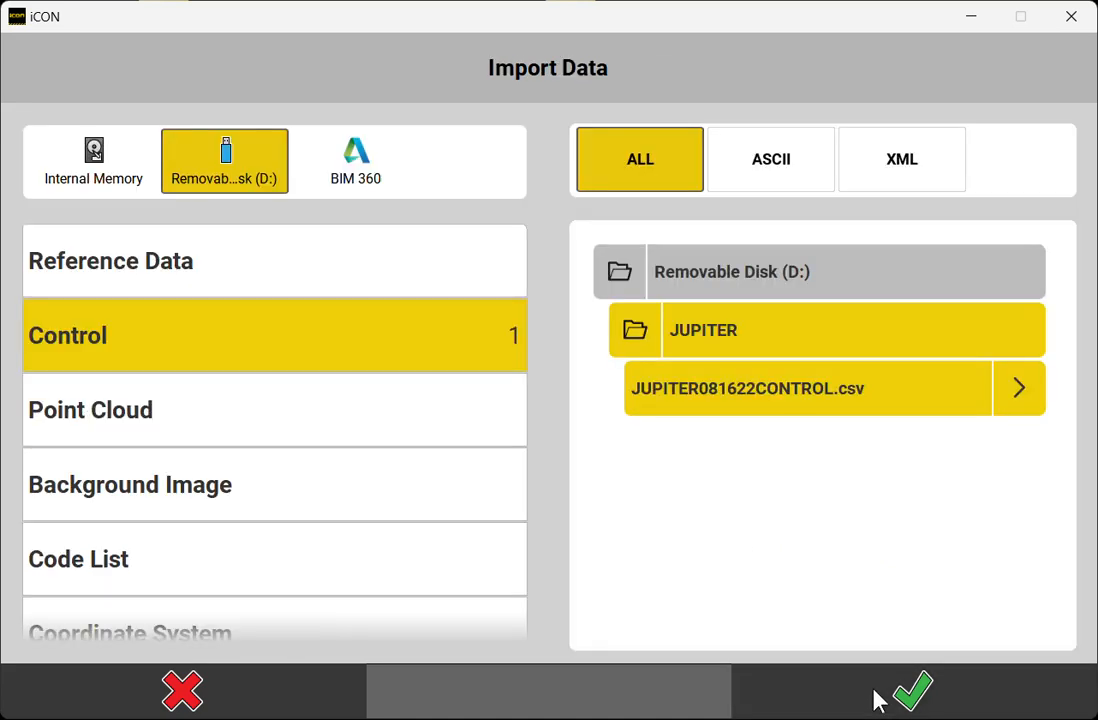
click(877, 698)
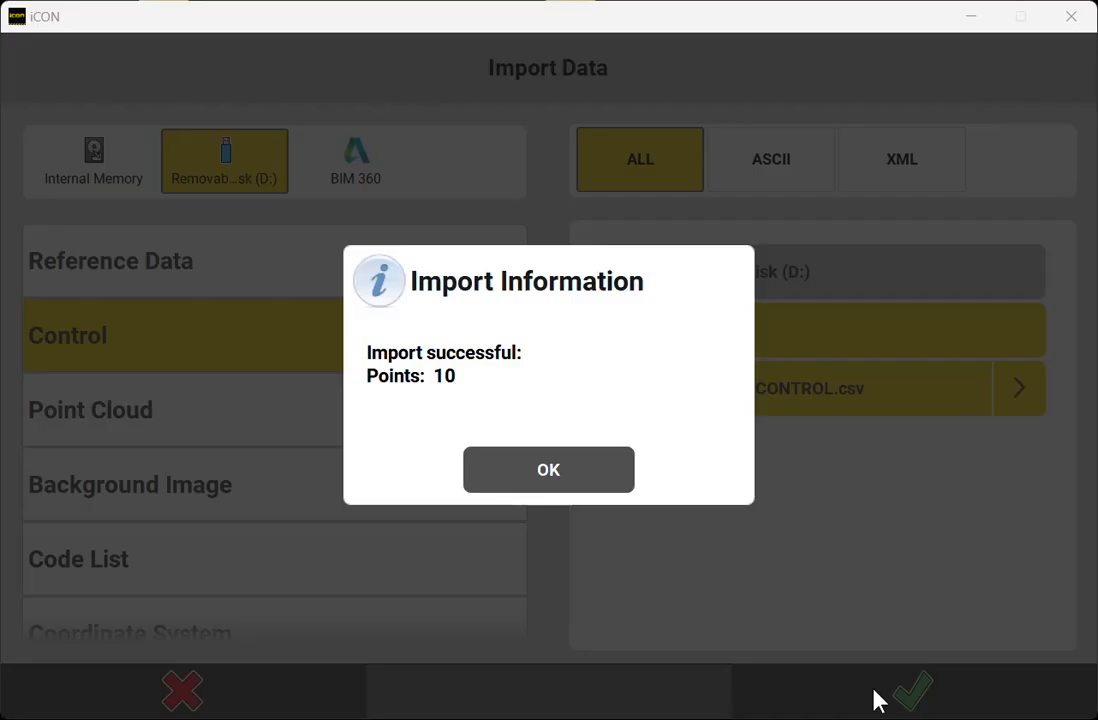
click(535, 481)
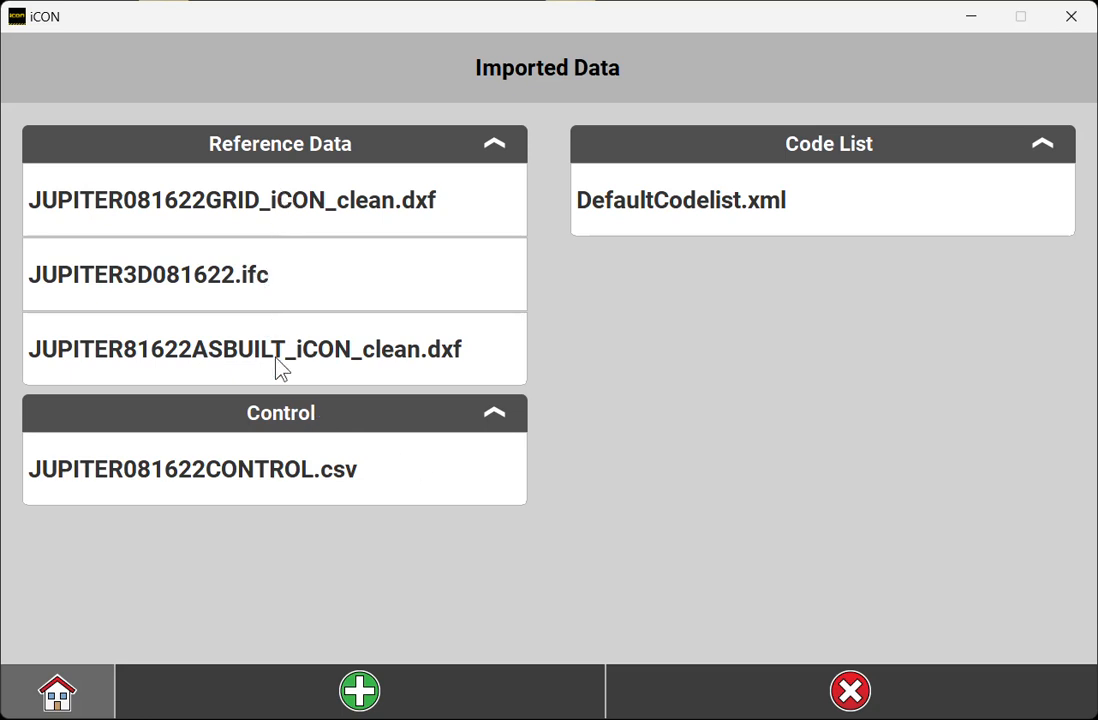
Start the Checks application from the home screen and open its layer visibility settings
click(57, 691)
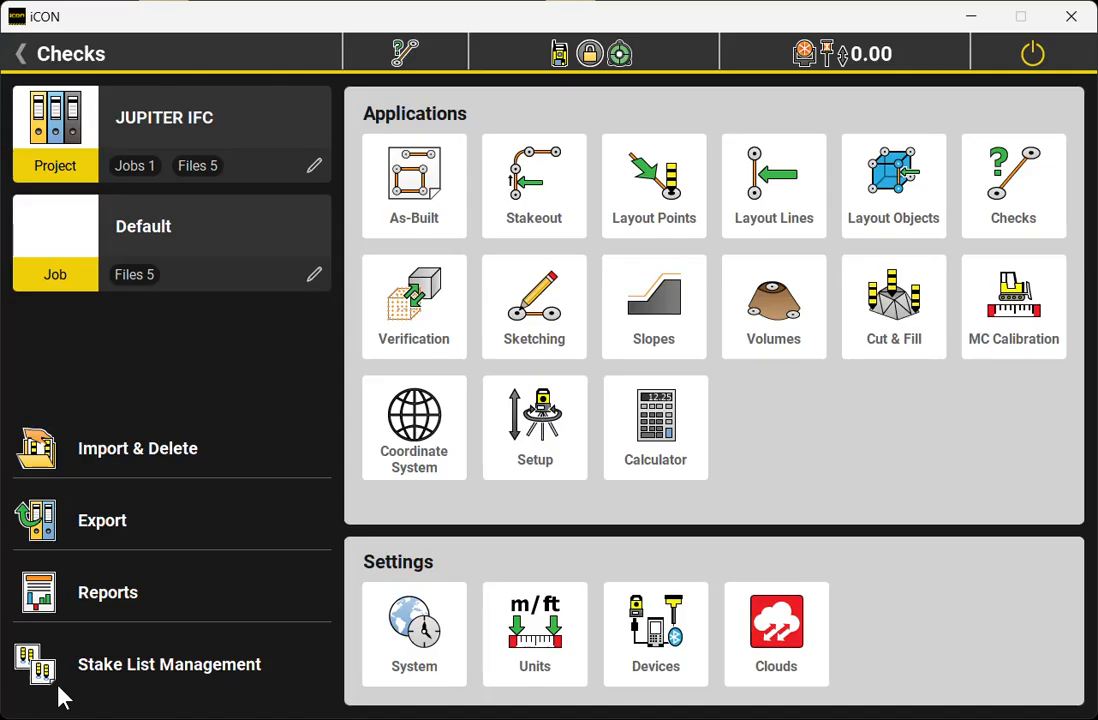
click(985, 232)
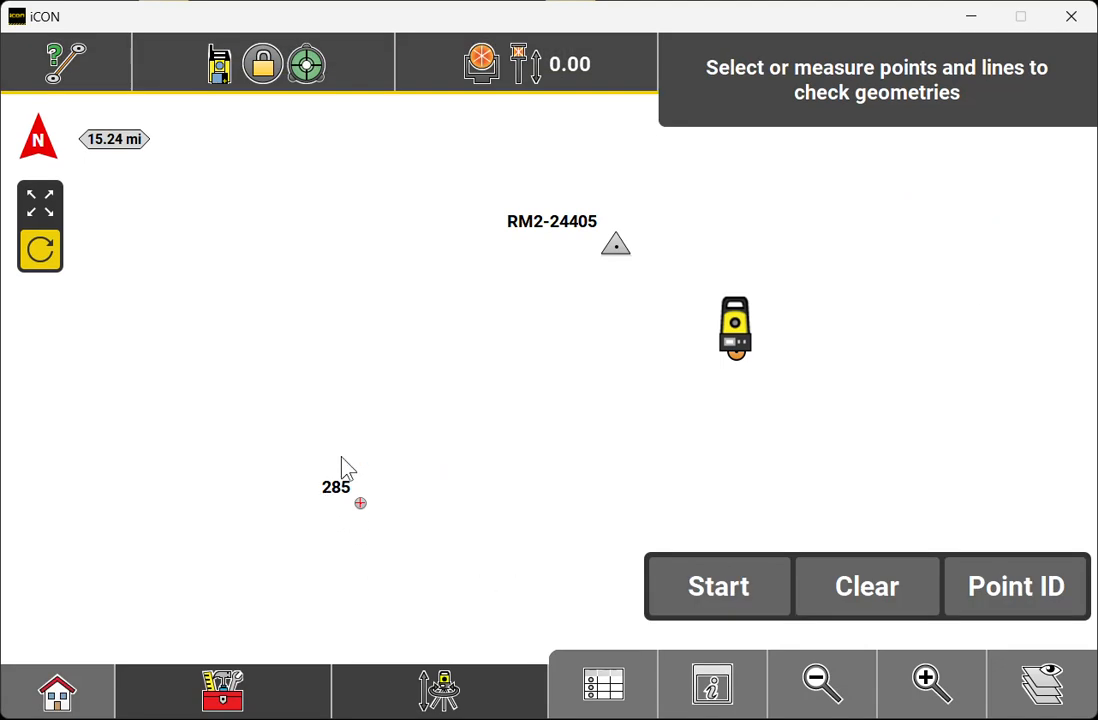
click(847, 704)
click(1038, 688)
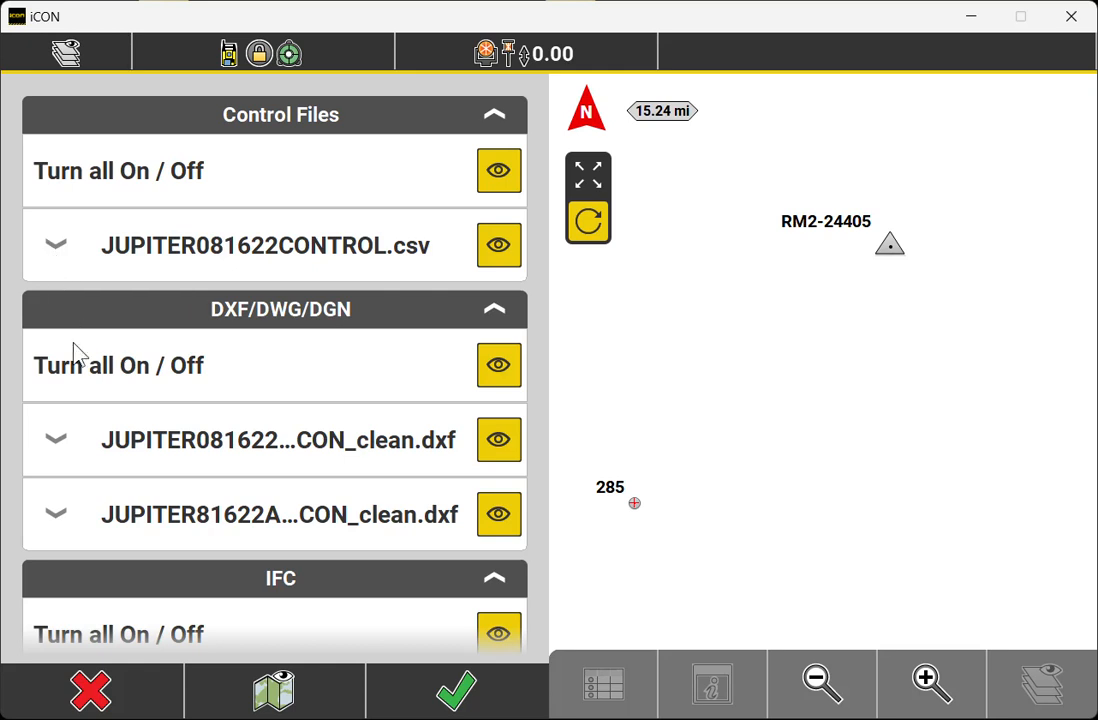
Hide the noCodes layer of the JUPITER81622ASBUILT DXF, deselect its points and apply the visibility settings
click(58, 443)
click(56, 520)
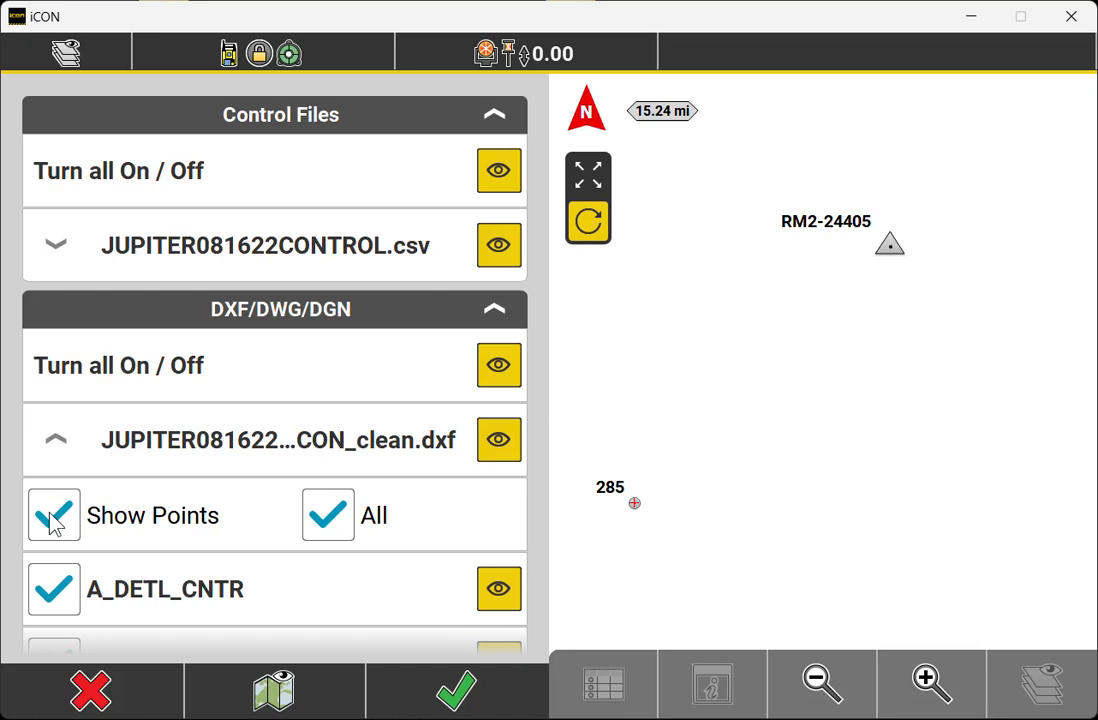
click(55, 446)
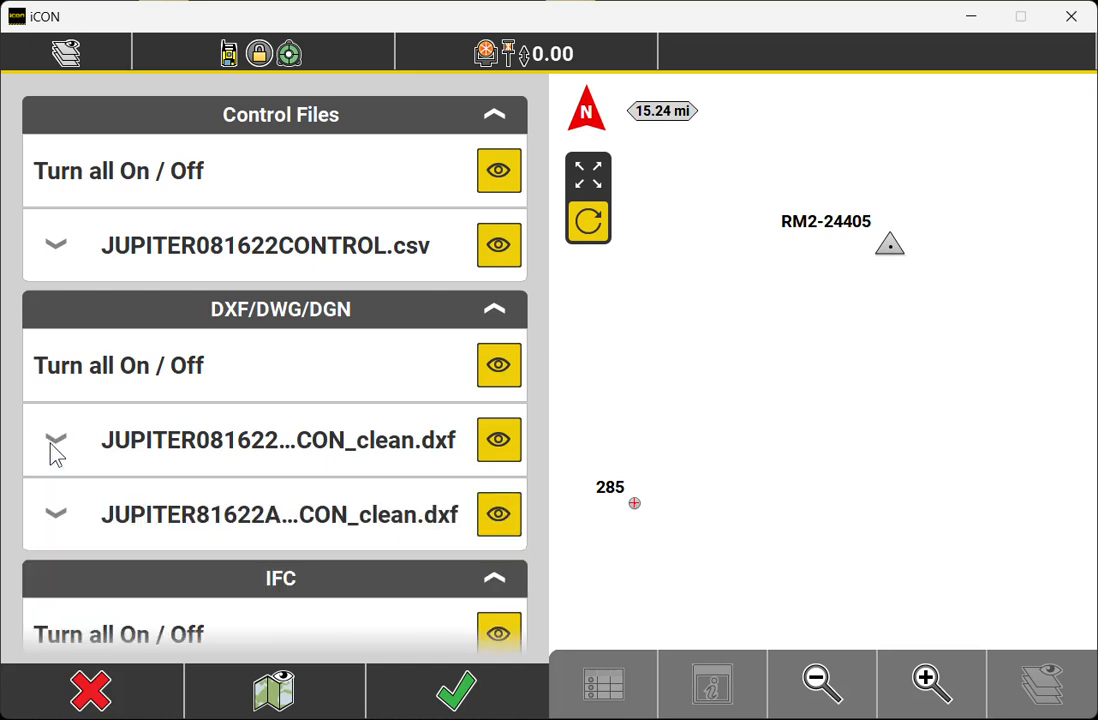
click(80, 506)
click(74, 598)
scroll(72, 597, down, 2)
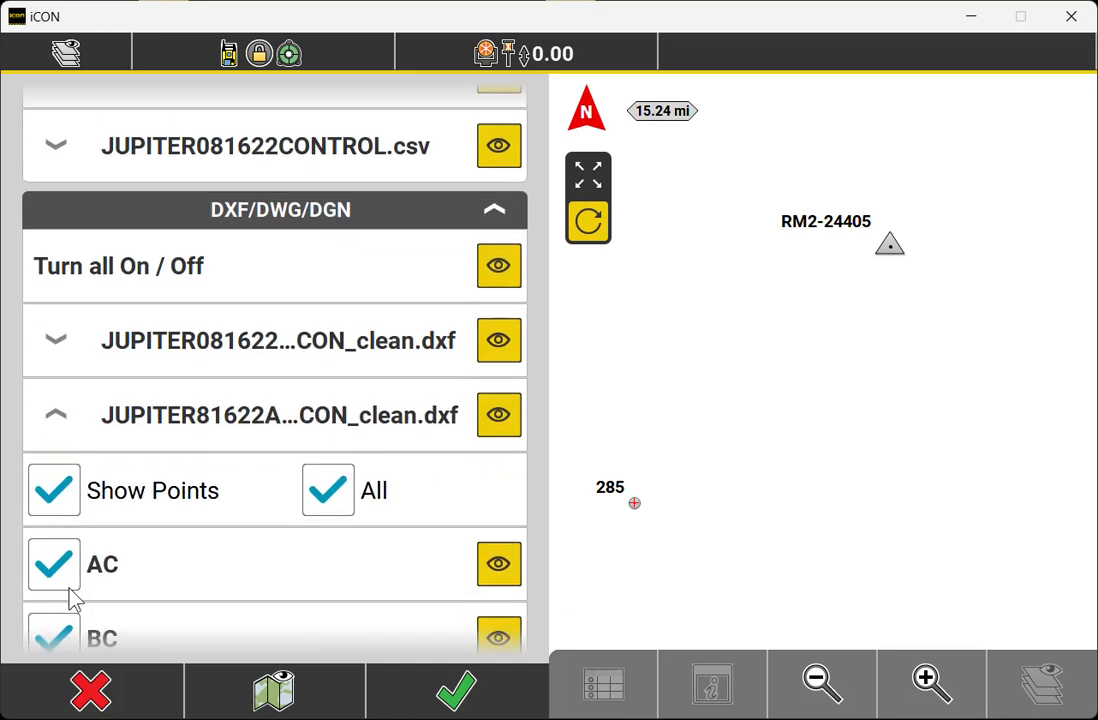
scroll(73, 597, down, 5)
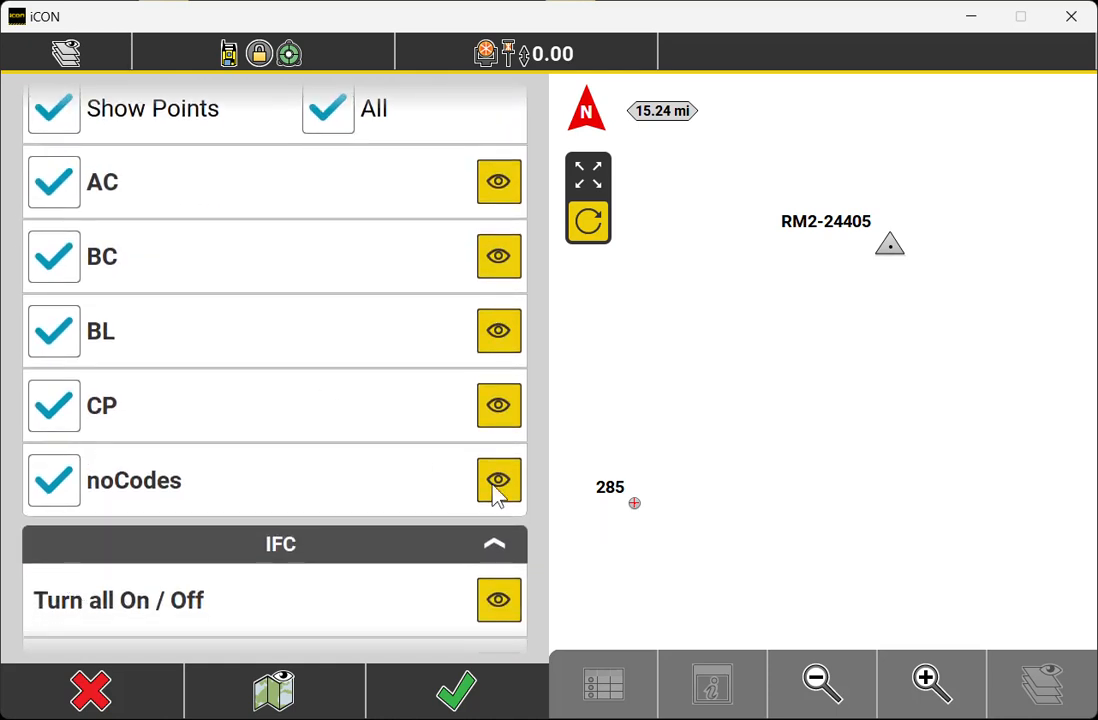
click(500, 485)
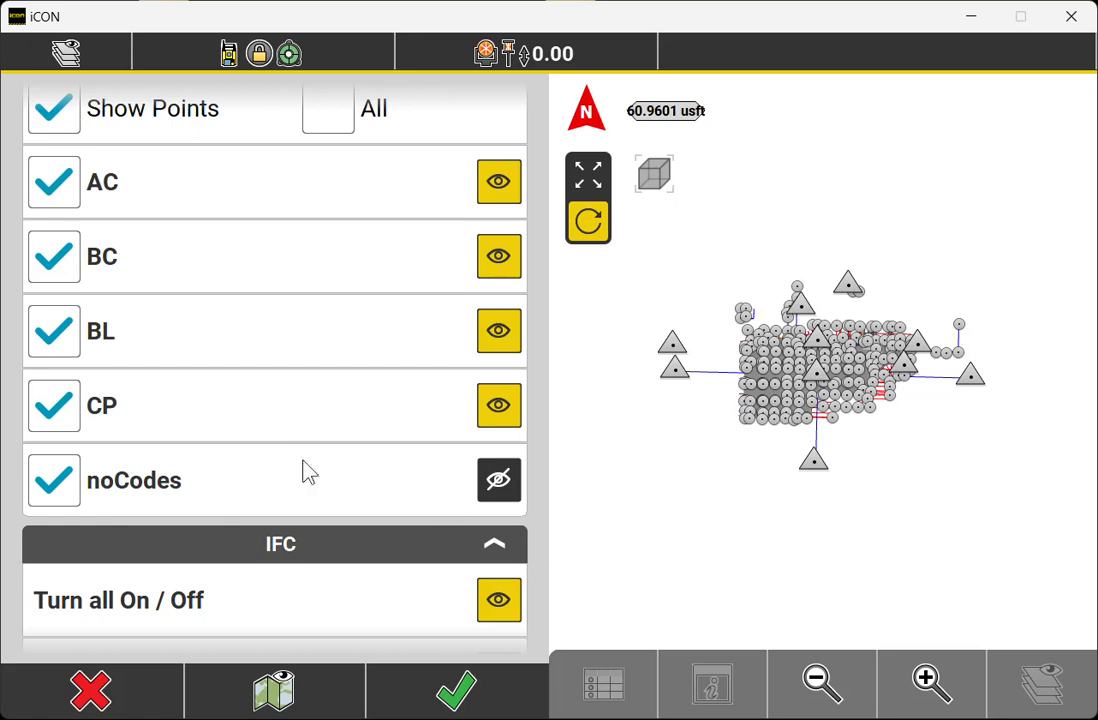
click(50, 484)
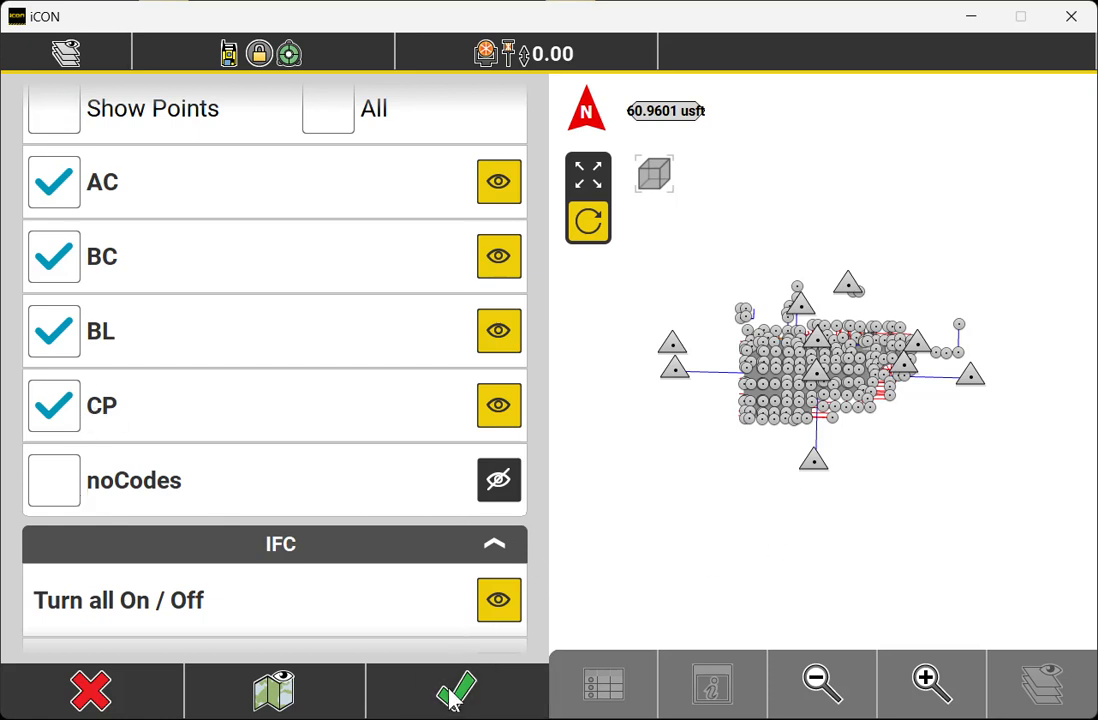
click(452, 695)
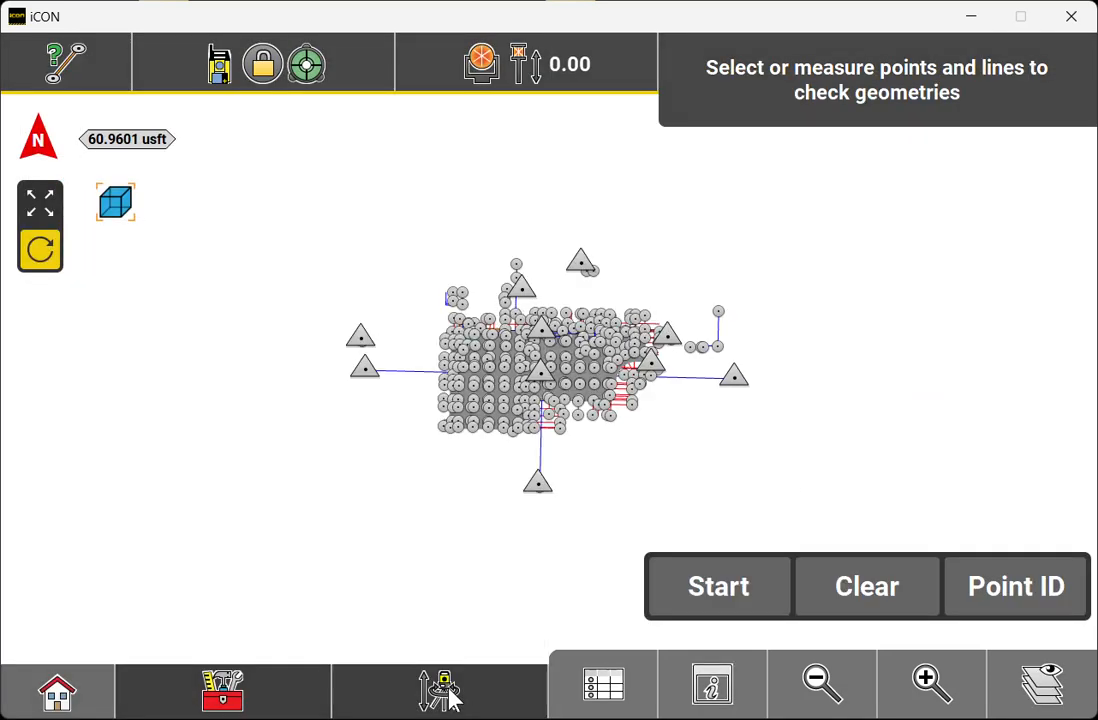
Examine the imported site data in plan view at closer range, trying both the pan and rotate modes
click(927, 690)
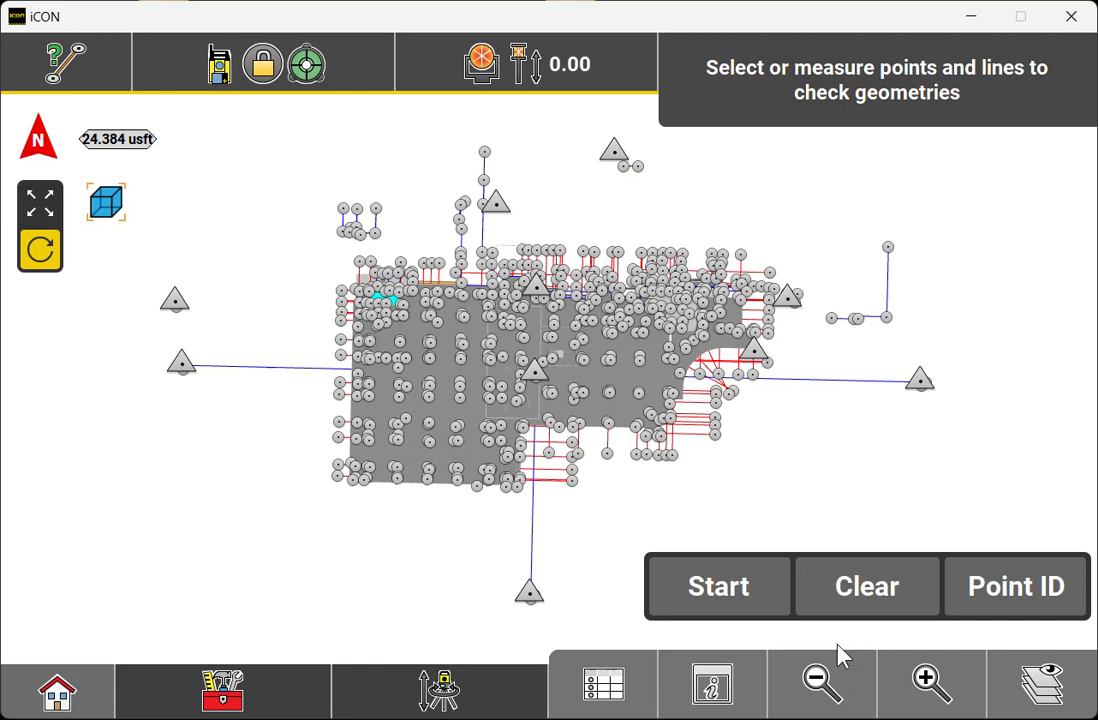
click(40, 204)
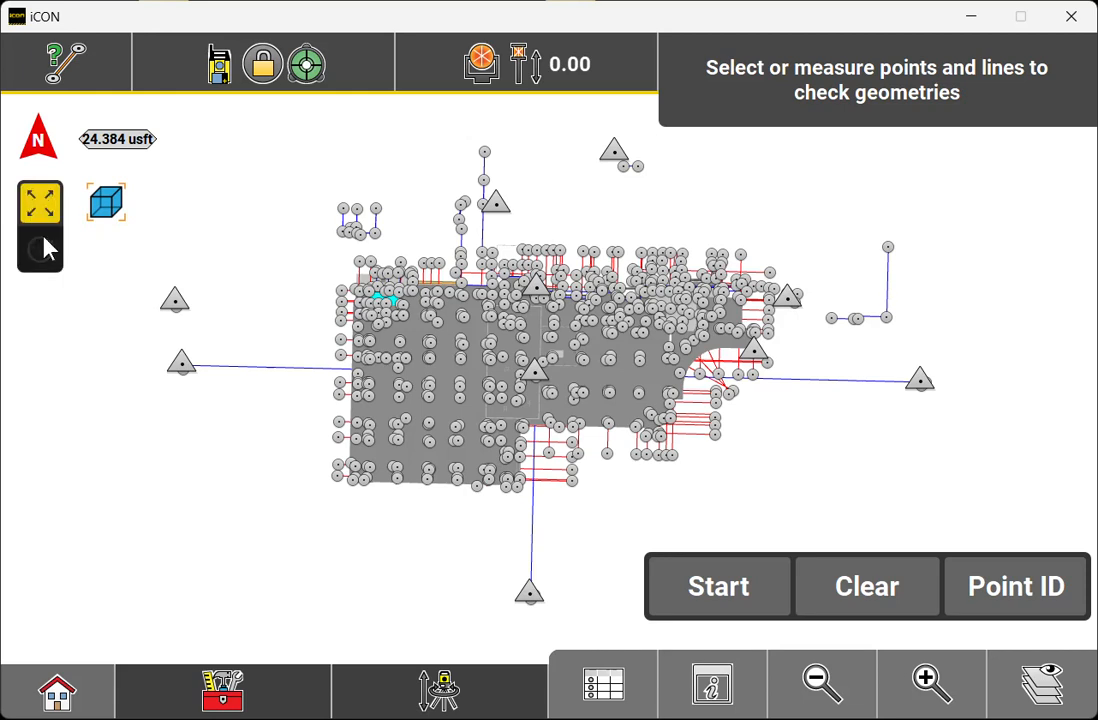
click(44, 249)
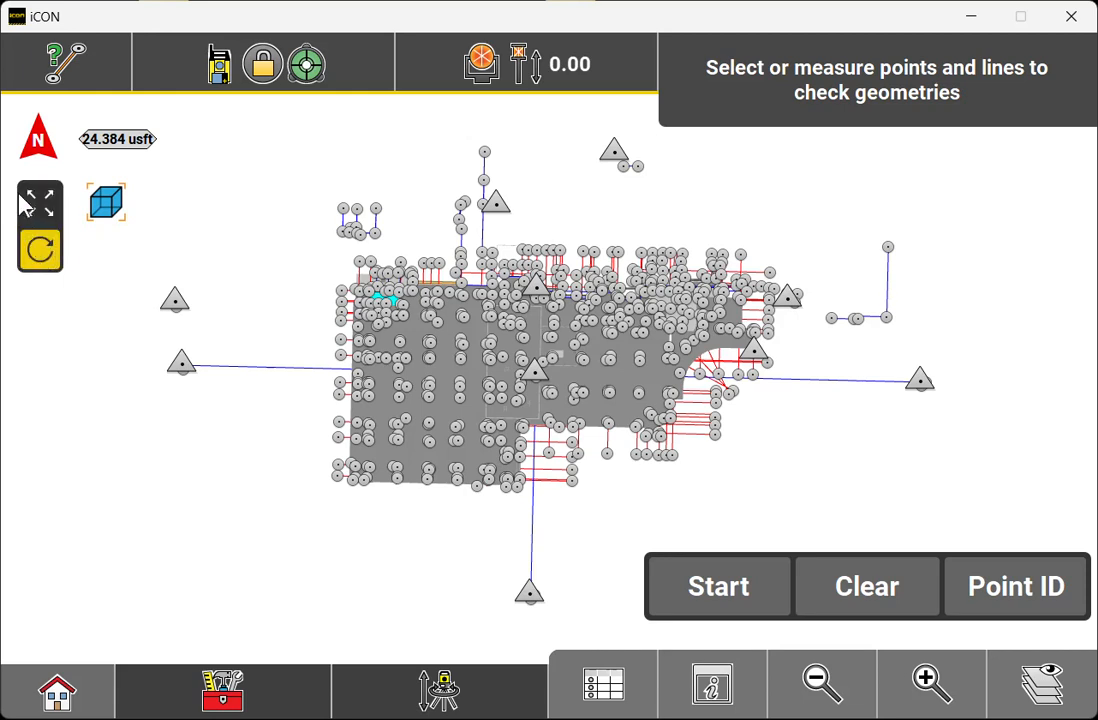
click(40, 205)
drag(441, 405, 404, 377)
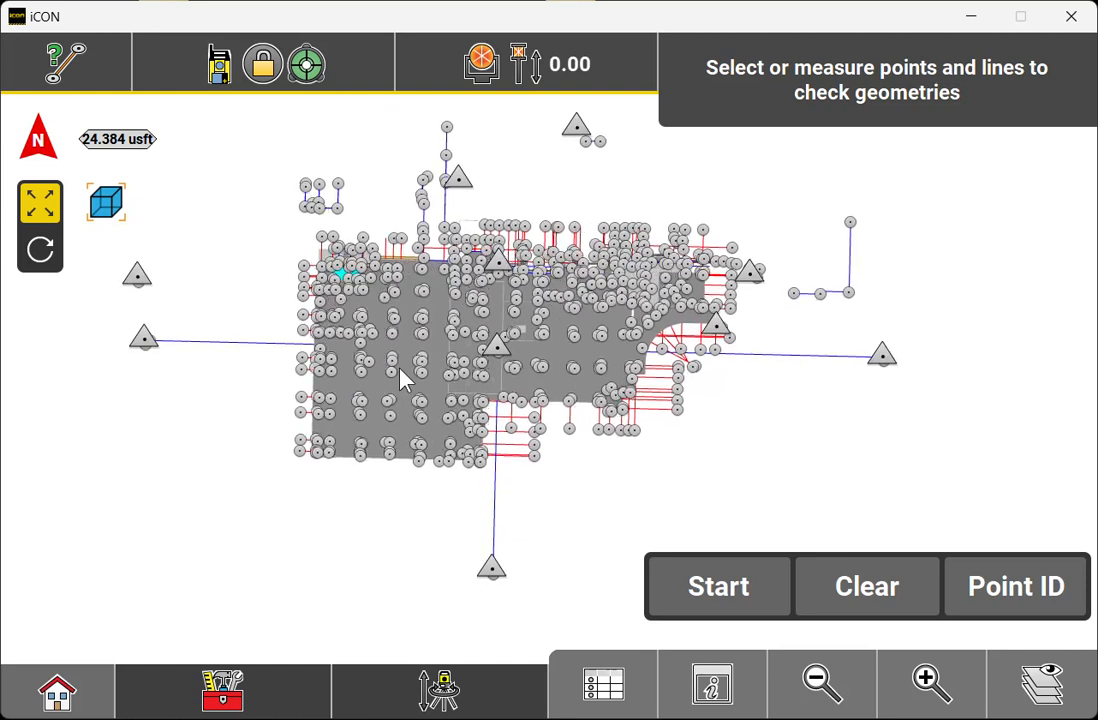
click(38, 258)
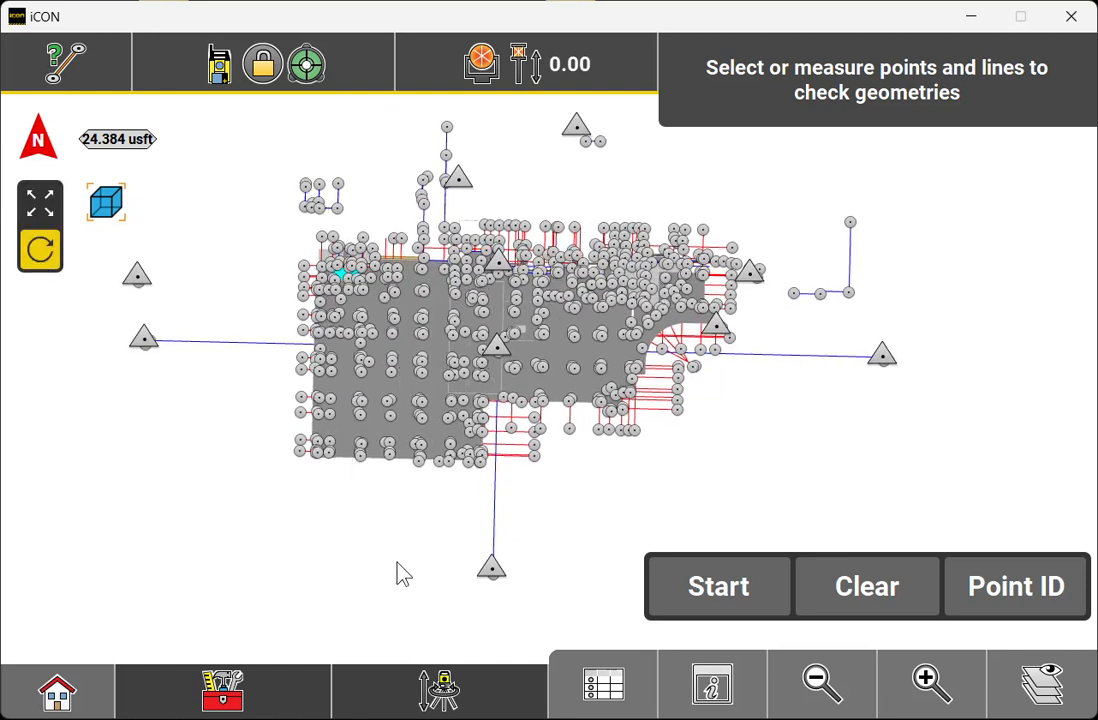
Rotate the building model into 3D and inspect its structure and points up close from several sides
drag(408, 587, 382, 260)
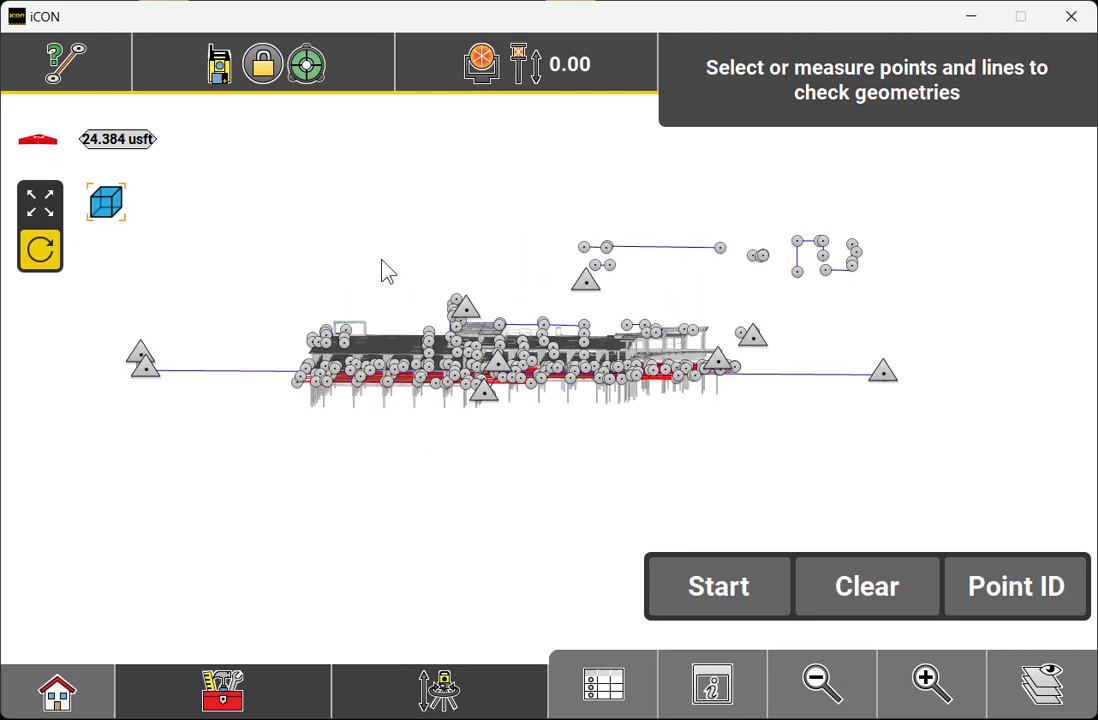
click(936, 697)
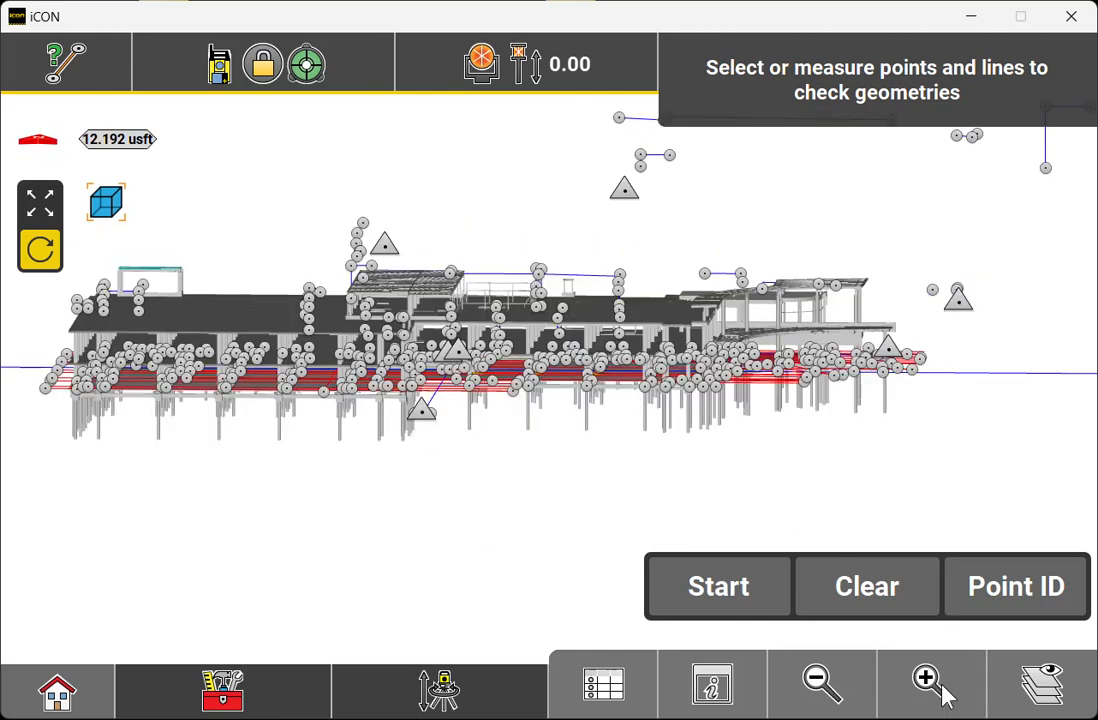
click(942, 694)
drag(868, 387, 432, 418)
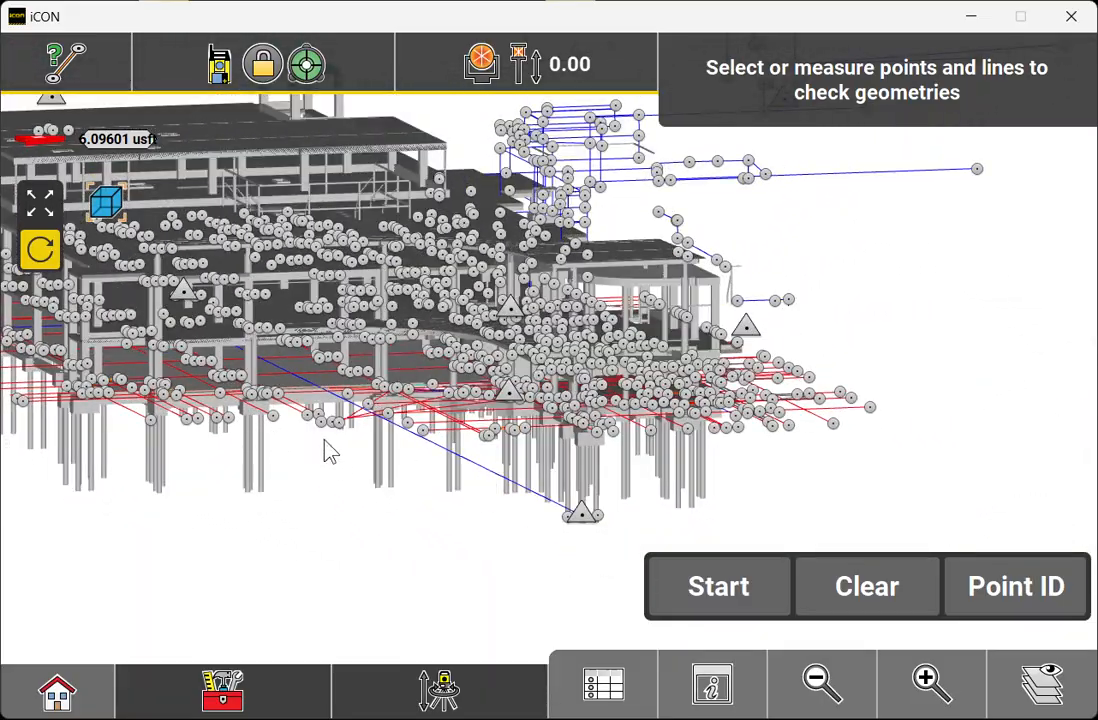
drag(243, 470, 632, 416)
drag(284, 311, 478, 372)
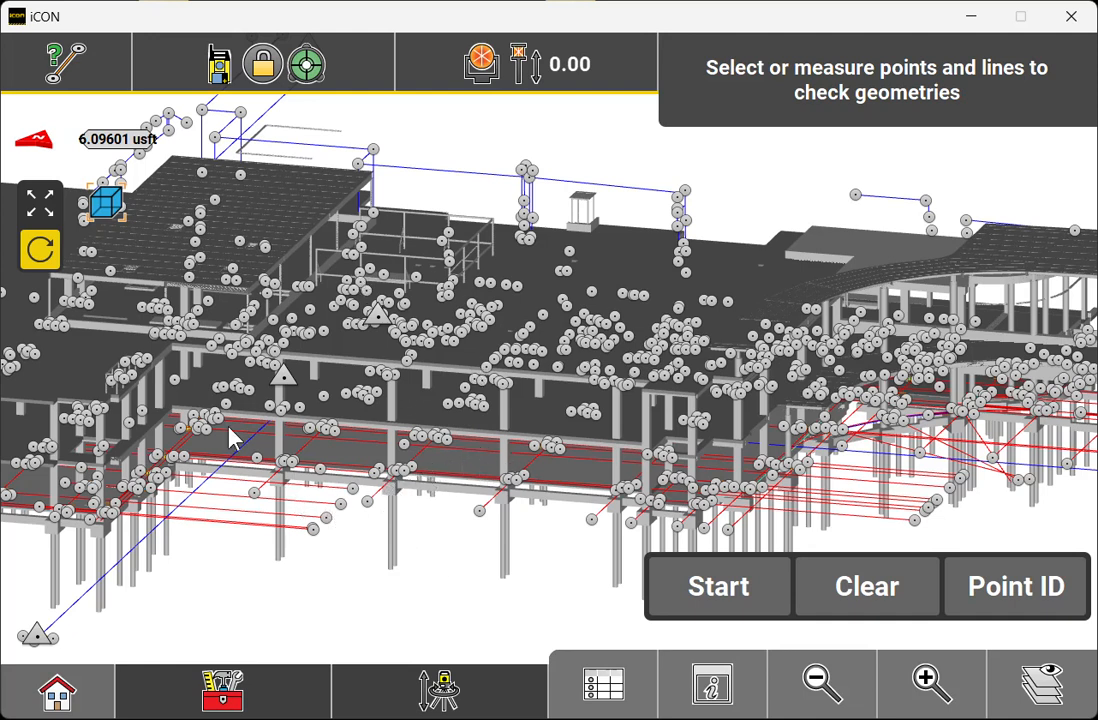
Restore the north-up plan view and center the whole site in the map
click(40, 145)
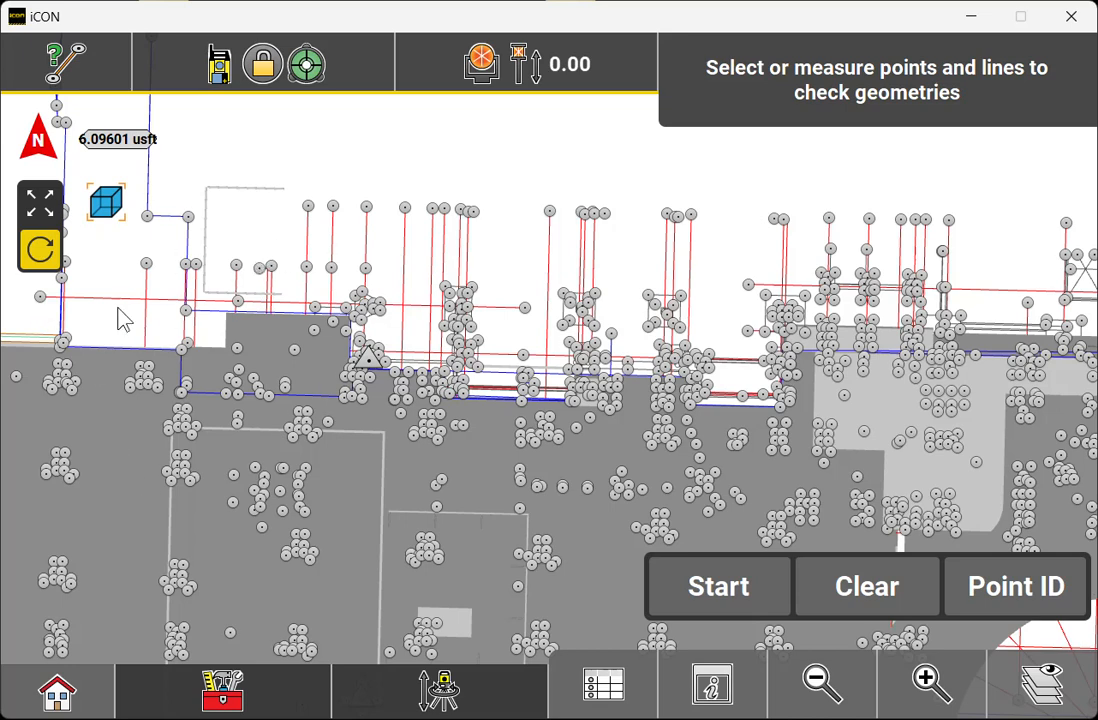
click(38, 200)
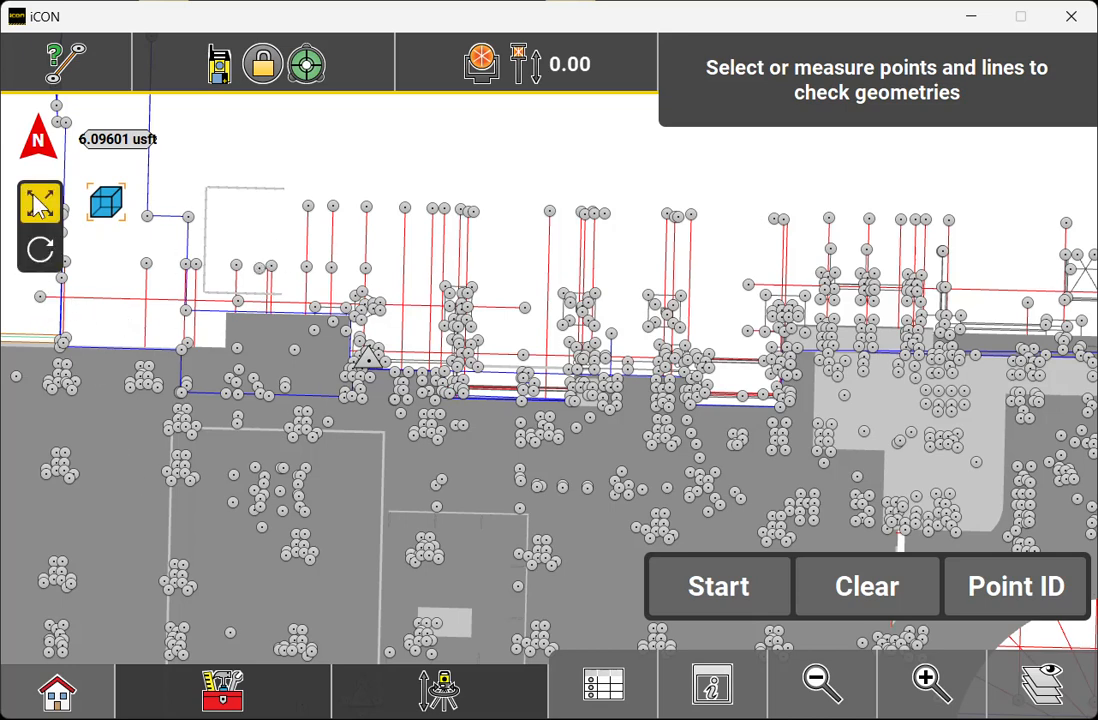
click(831, 698)
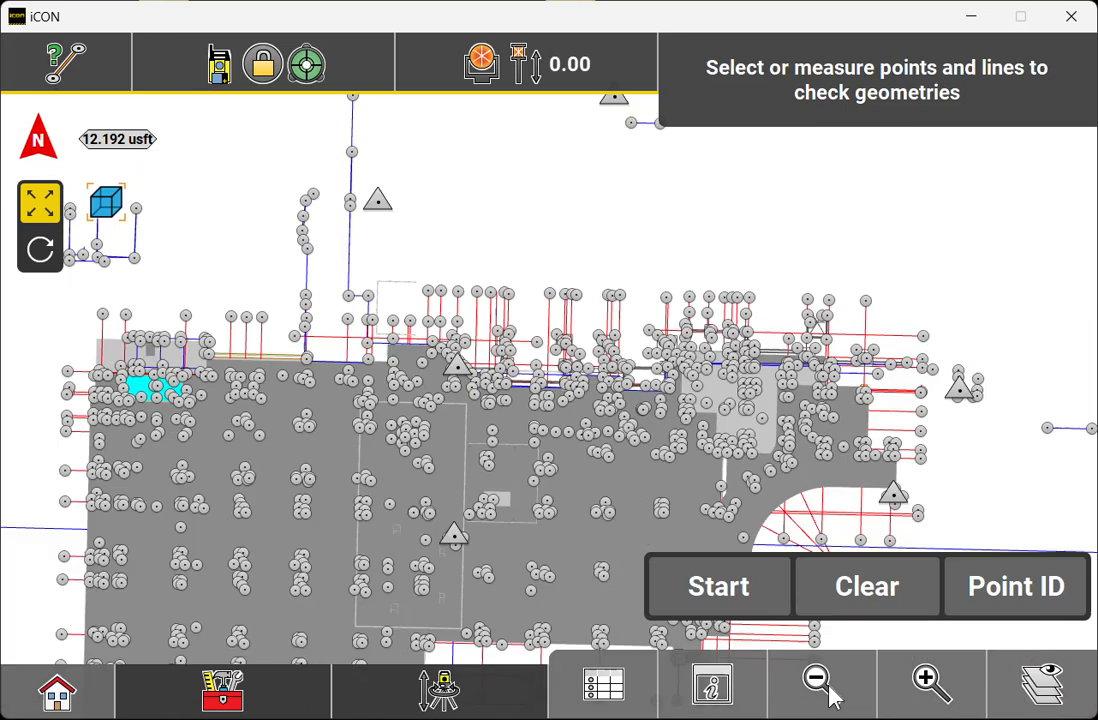
click(831, 698)
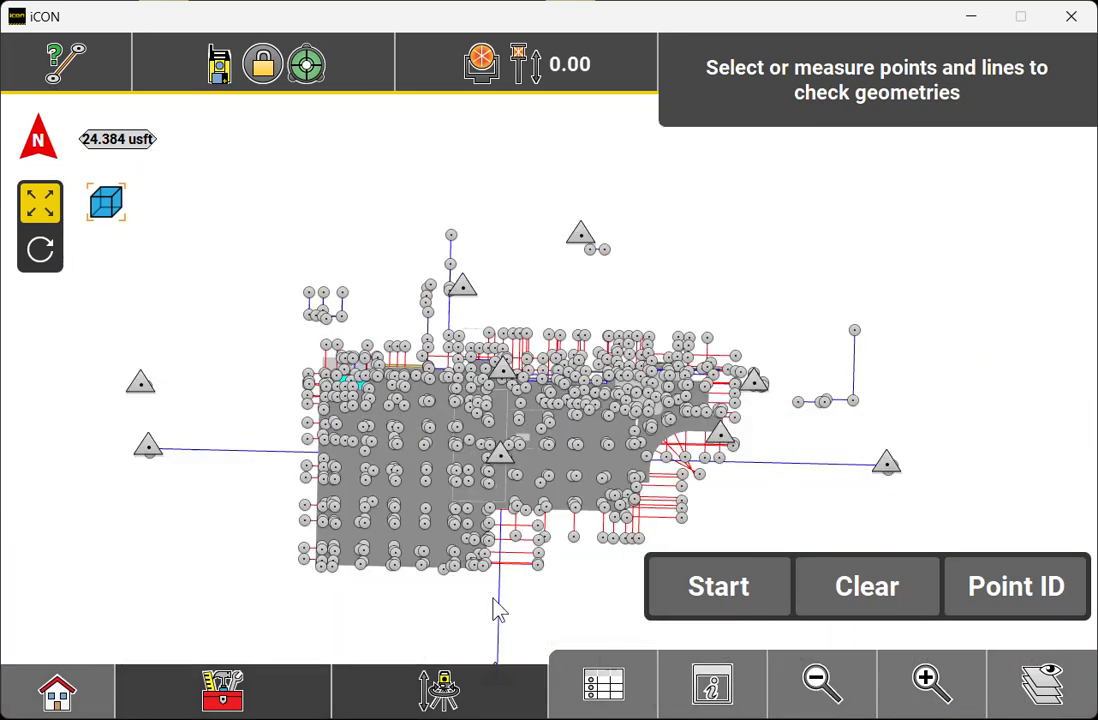
drag(483, 554, 480, 549)
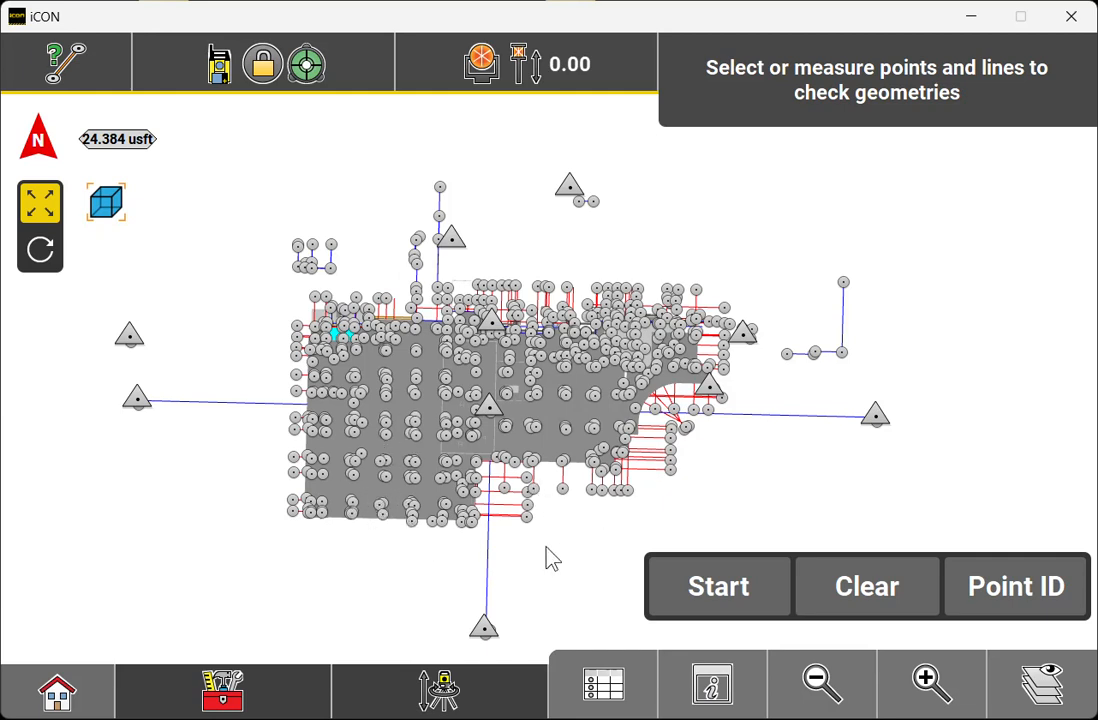
Hide all DXF/DWG/DGN files in the layer visibility settings, keep the control, IFC and job data shown, and apply
click(1050, 688)
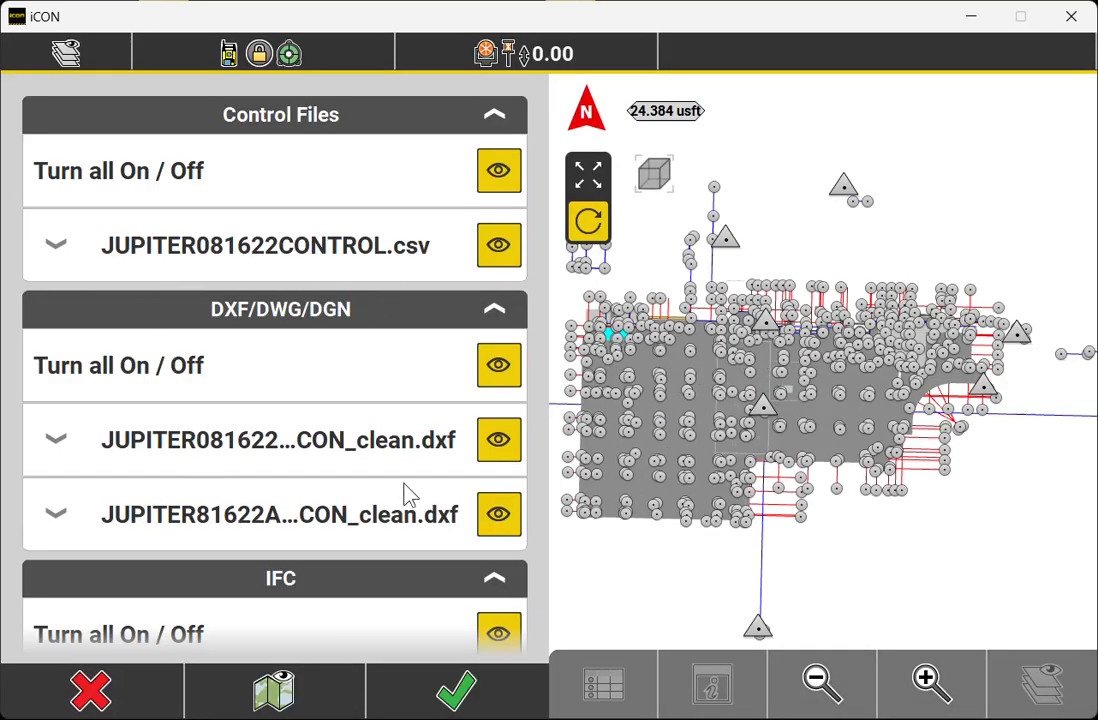
click(500, 370)
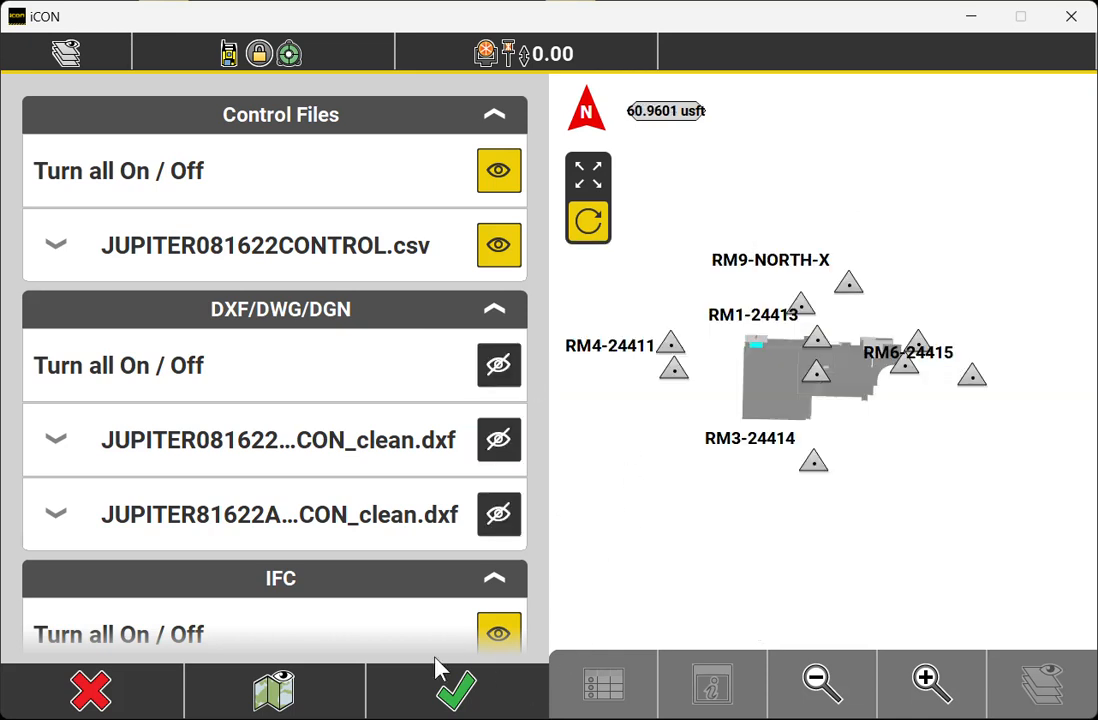
scroll(378, 595, down, 3)
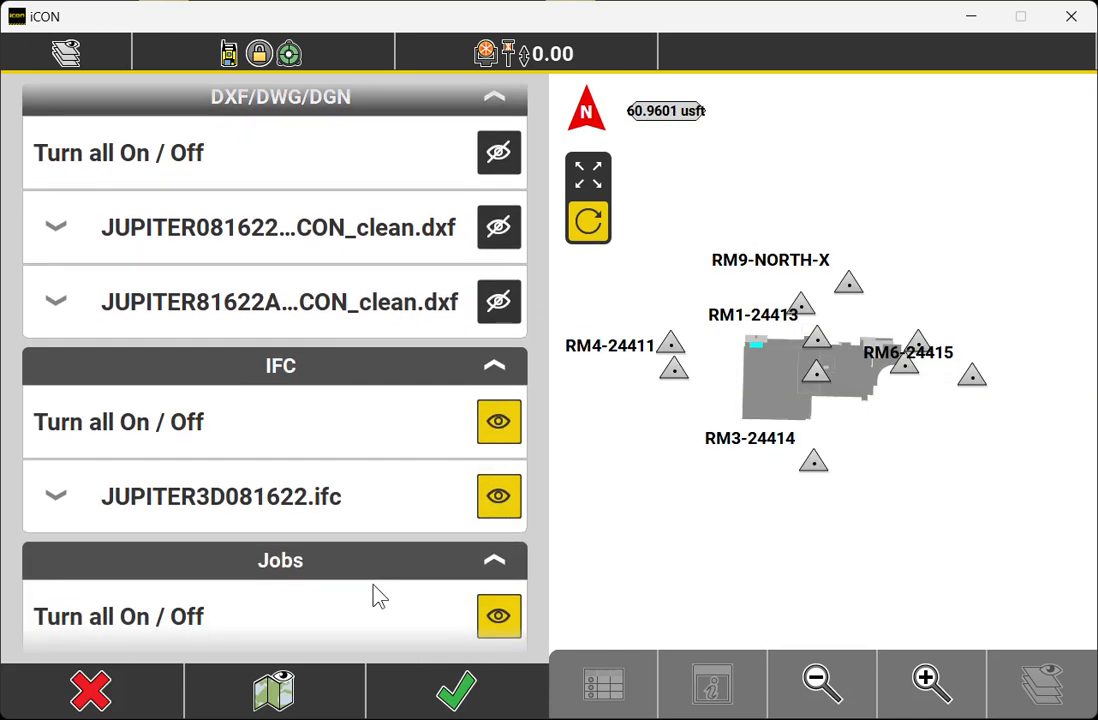
scroll(378, 595, down, 1)
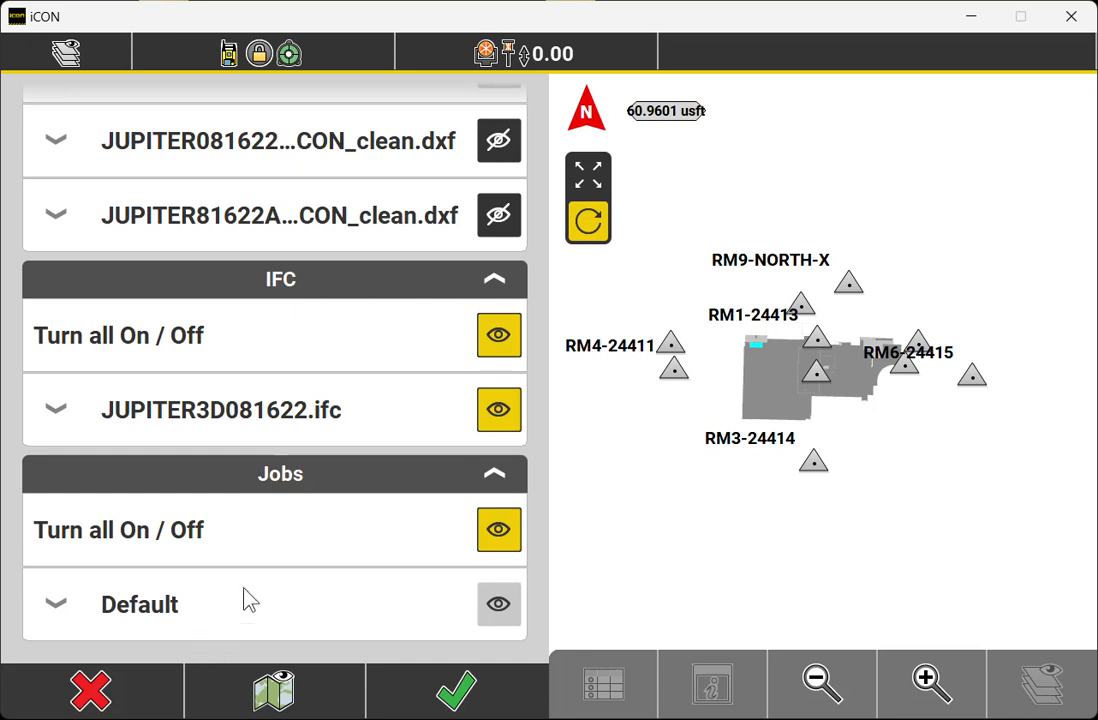
click(488, 697)
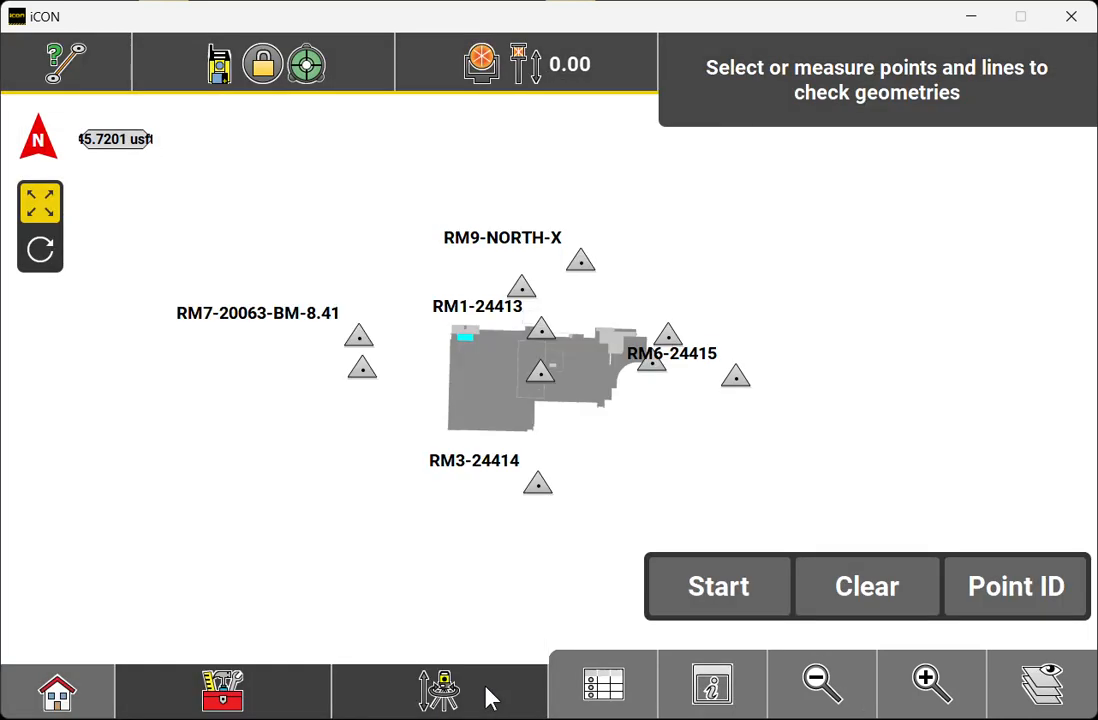
Turn the building model into an oblique 3D view and open the Limit Box with its full extents in sight
click(938, 692)
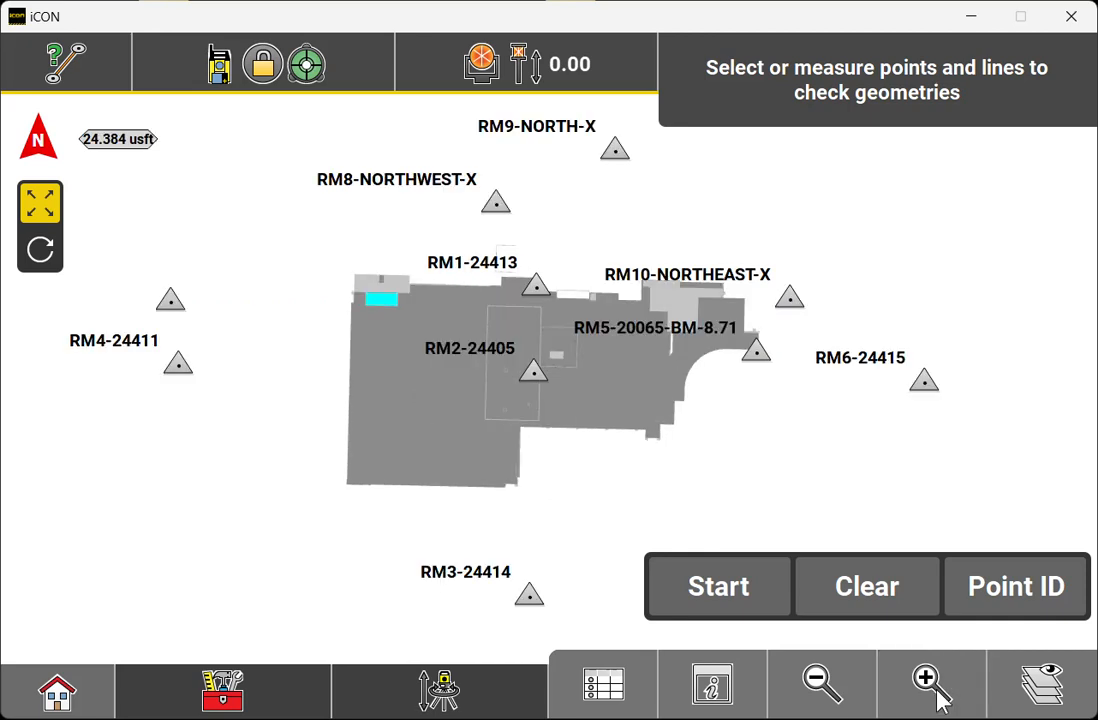
click(932, 690)
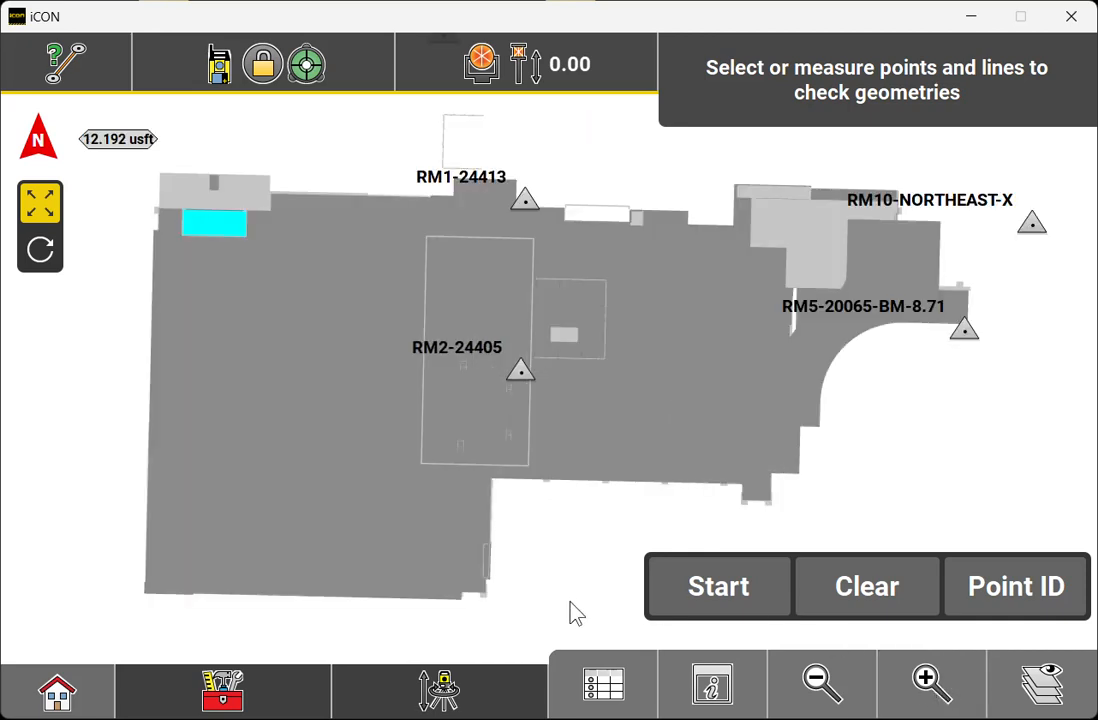
drag(577, 613, 562, 580)
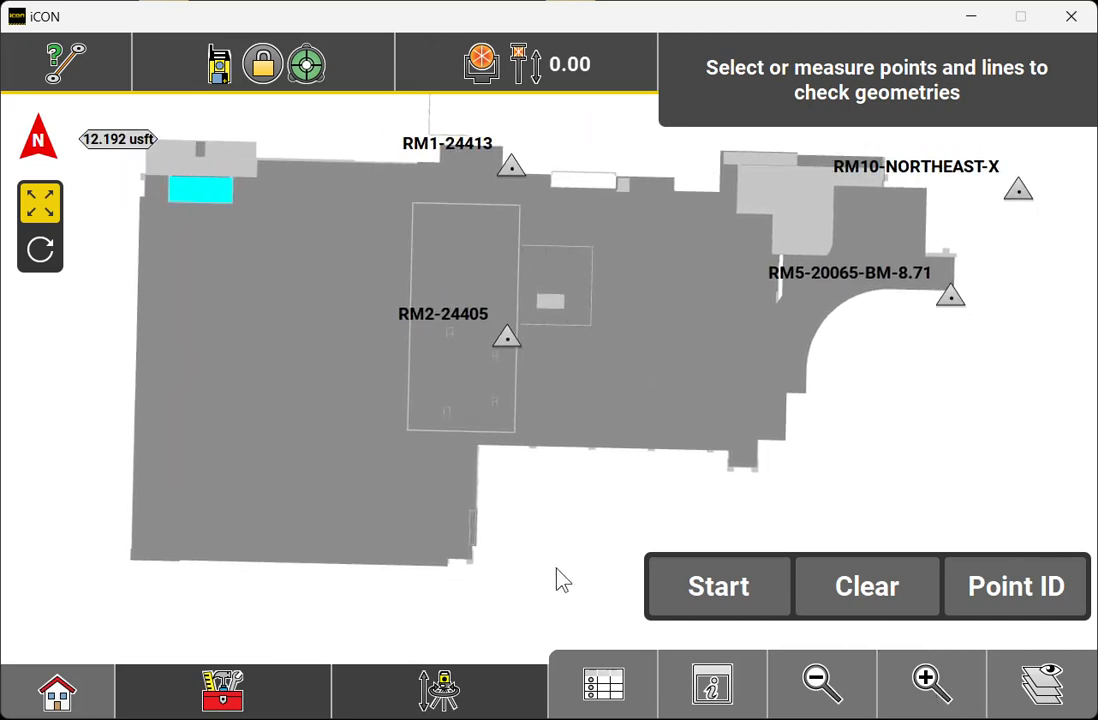
click(40, 250)
drag(370, 500, 234, 240)
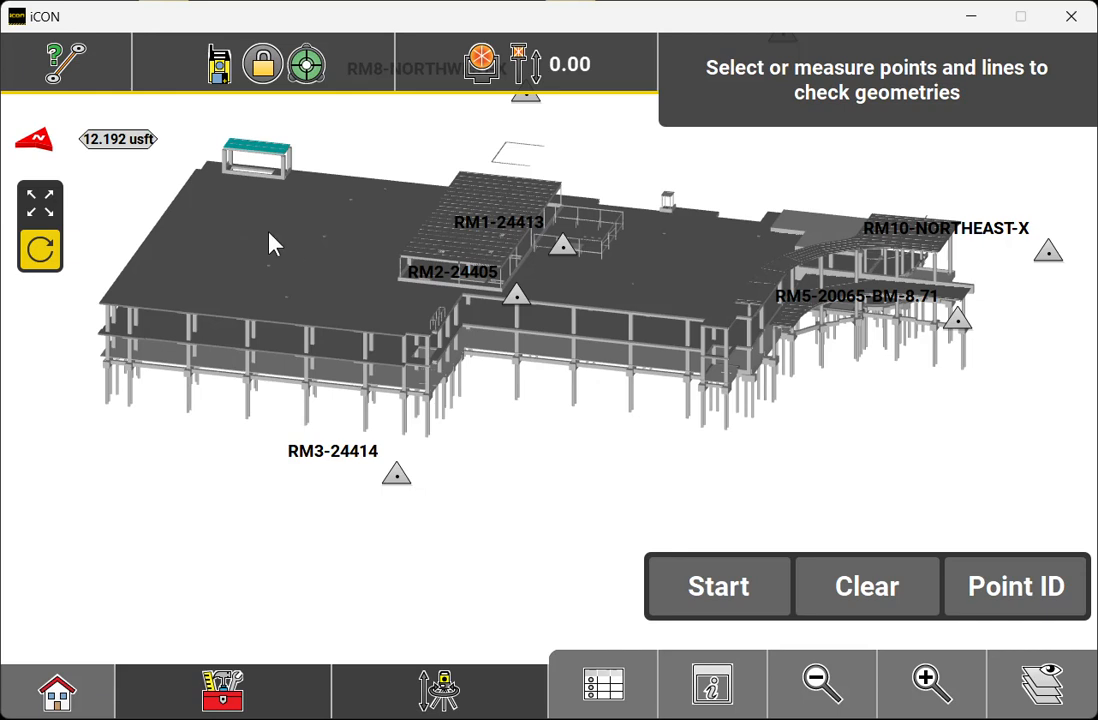
click(712, 701)
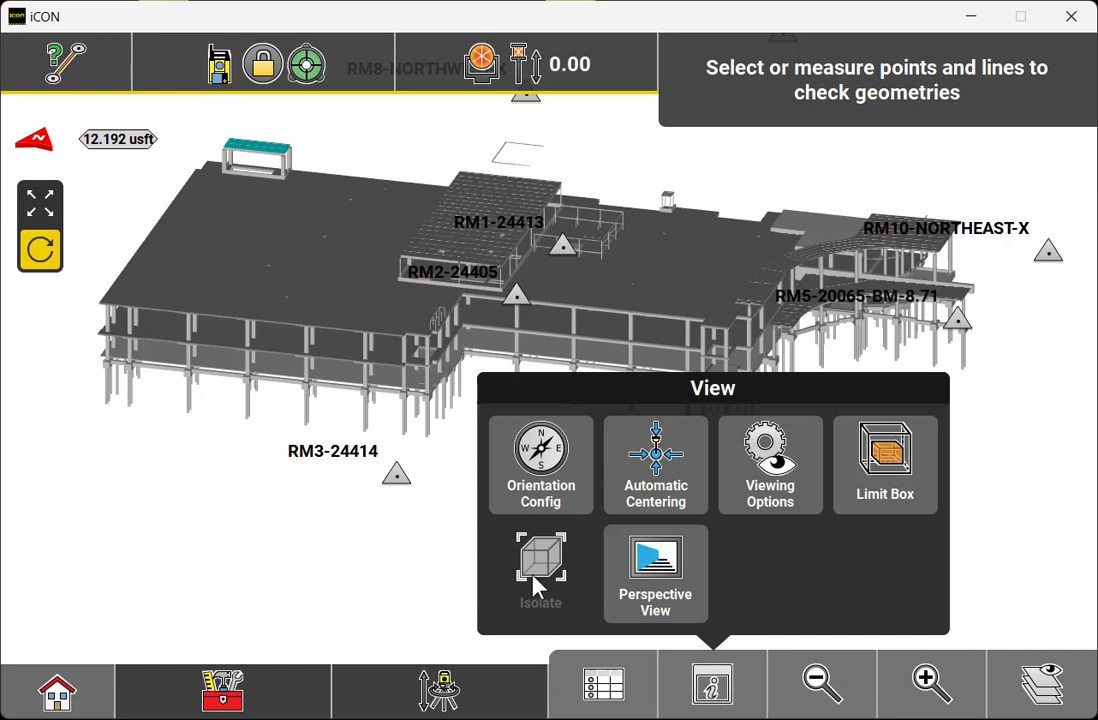
click(873, 465)
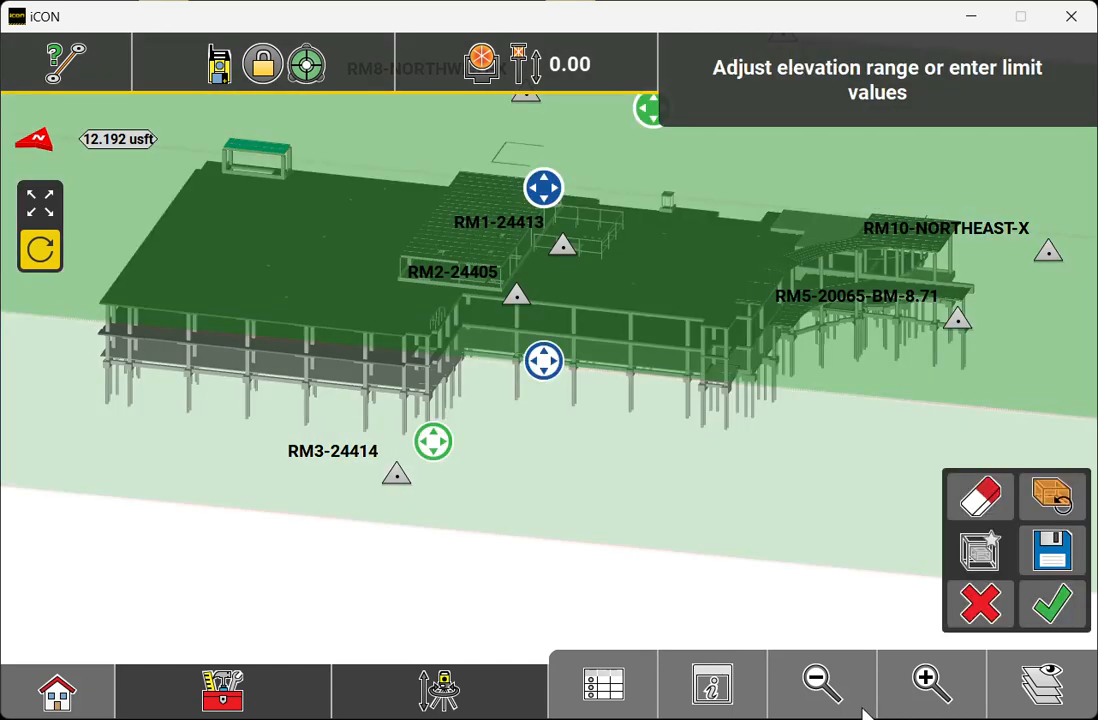
click(838, 706)
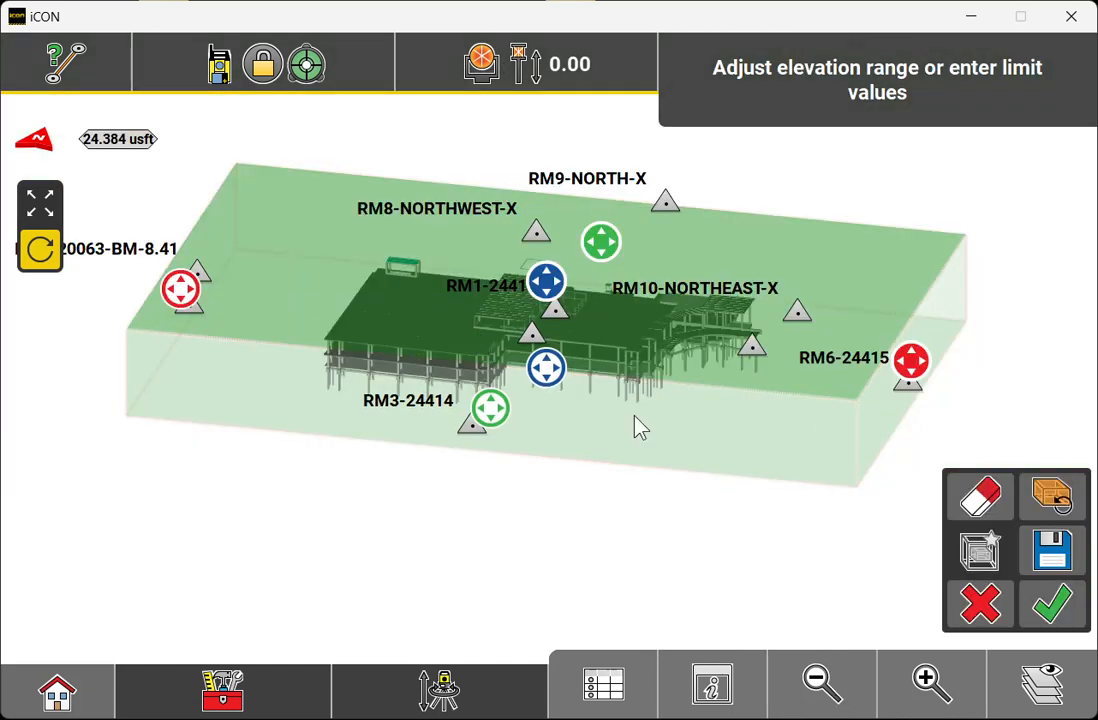
Set the limit box's maximum elevation to 10 and its minimum elevation to 8 US survey feet
click(540, 290)
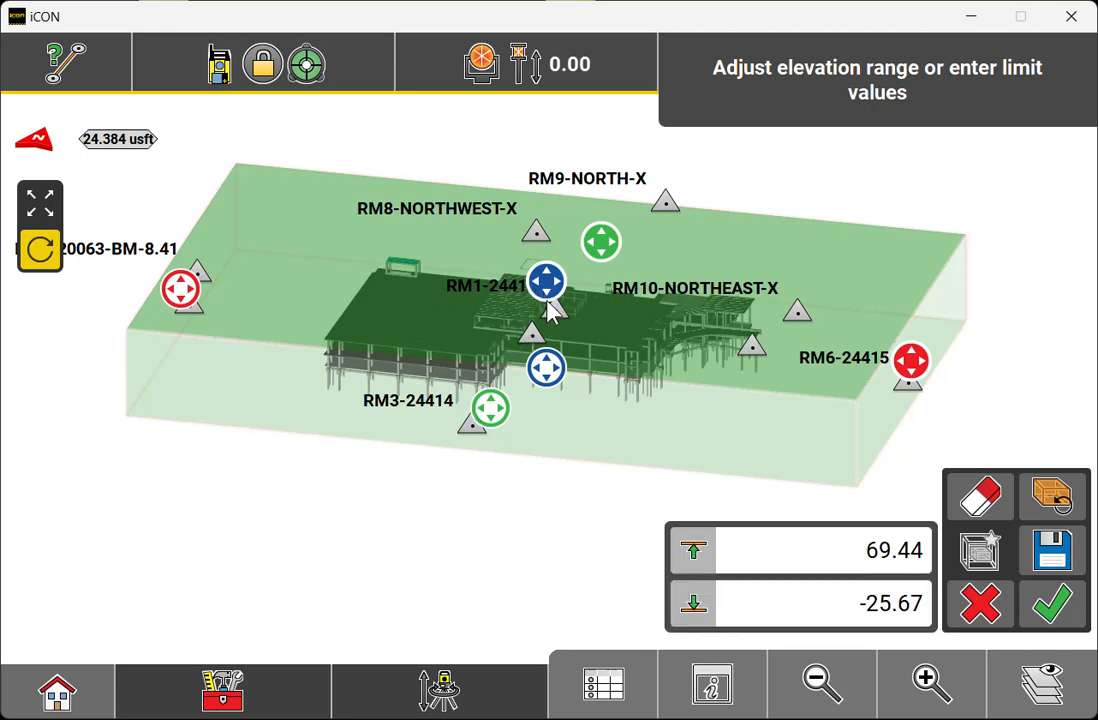
drag(549, 285, 537, 150)
click(801, 561)
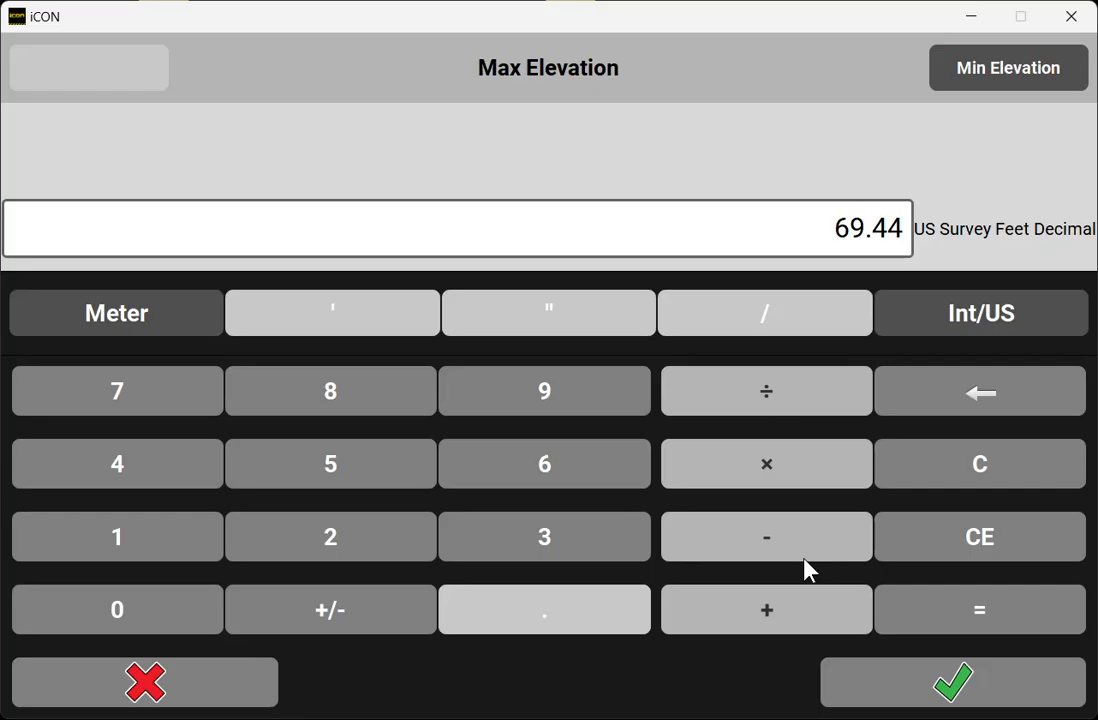
click(147, 522)
click(118, 620)
click(882, 677)
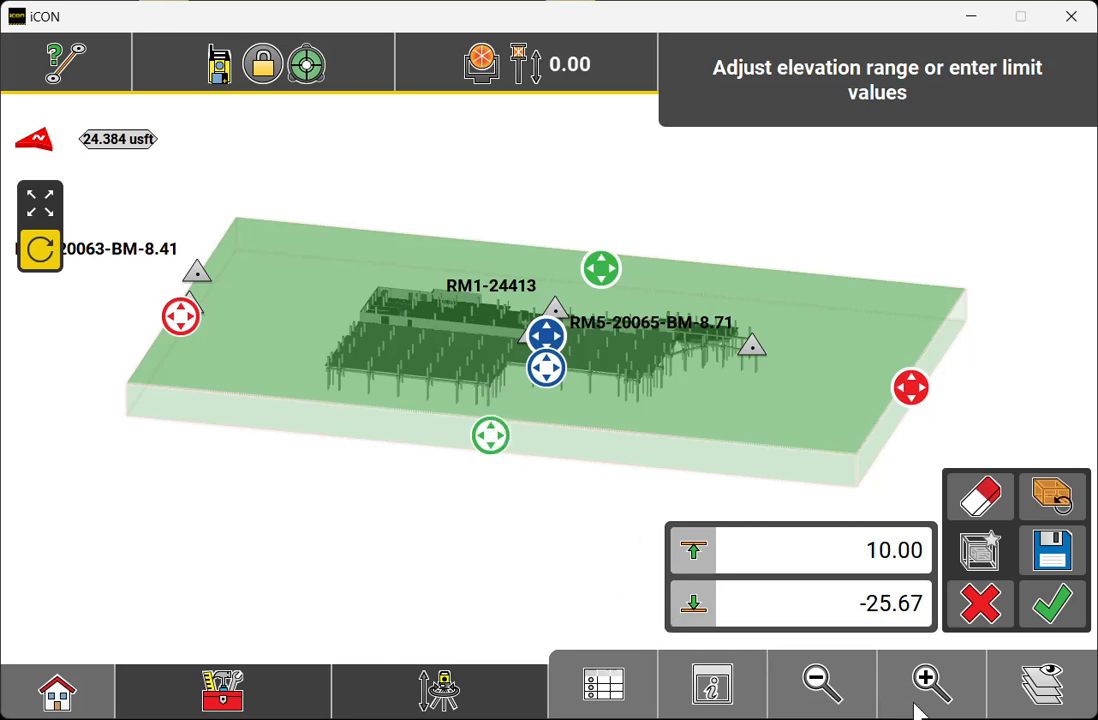
click(804, 605)
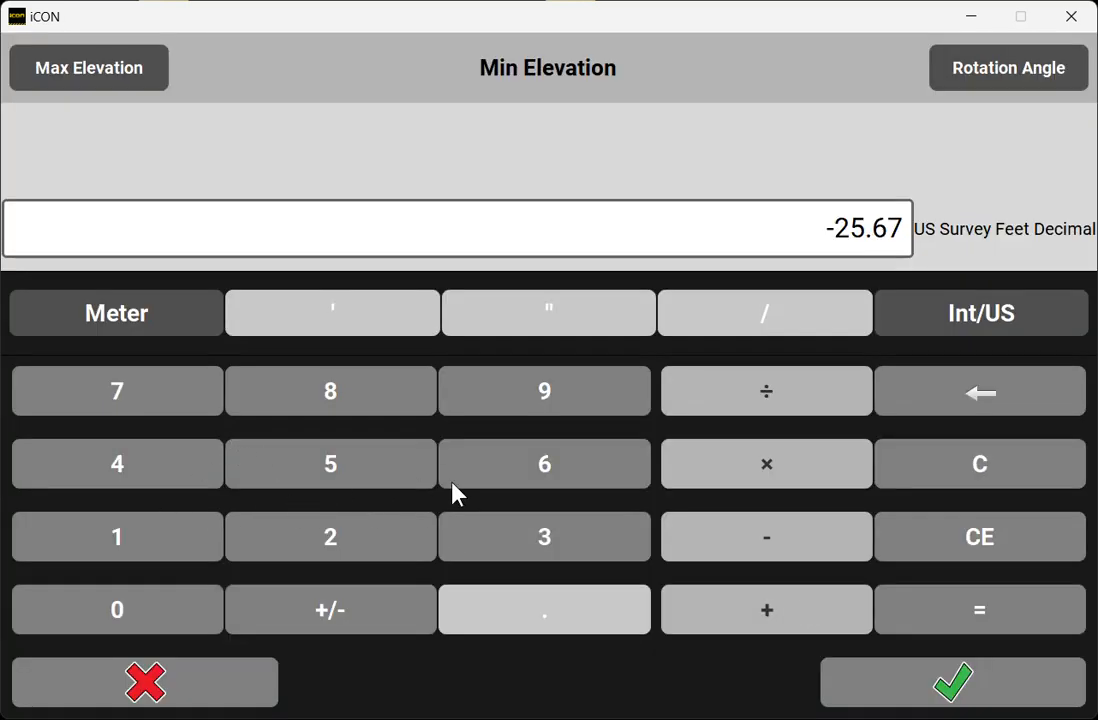
click(376, 391)
click(895, 700)
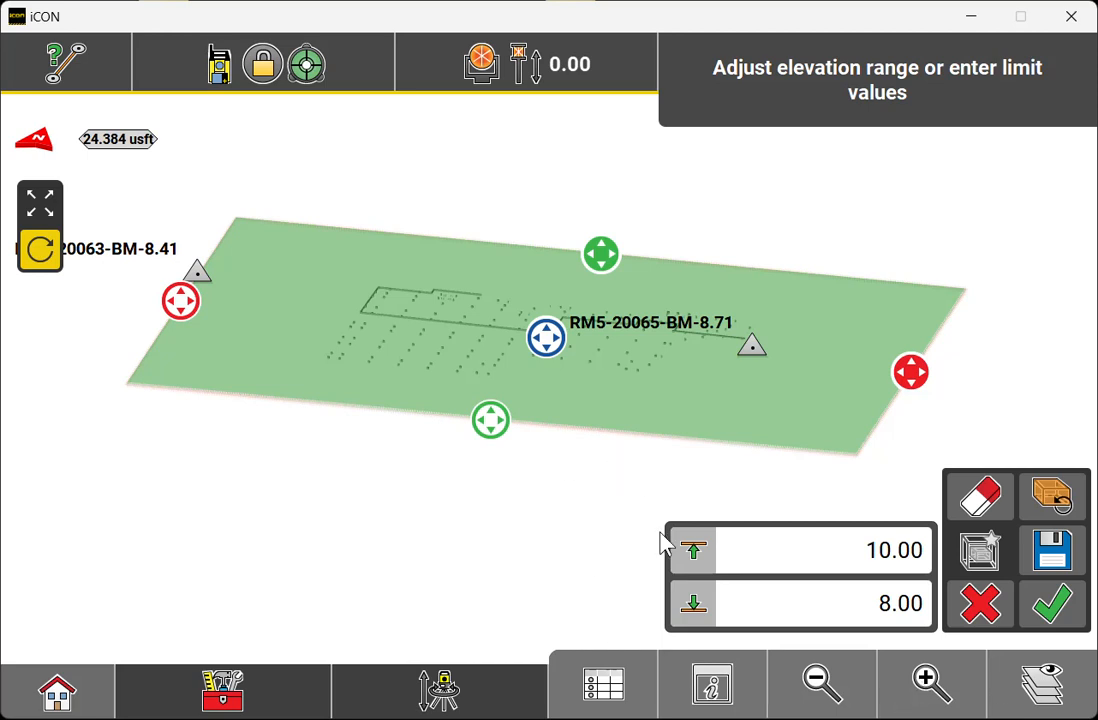
Lower the limit box's minimum elevation to 5 and further to 1 US survey foot
click(846, 604)
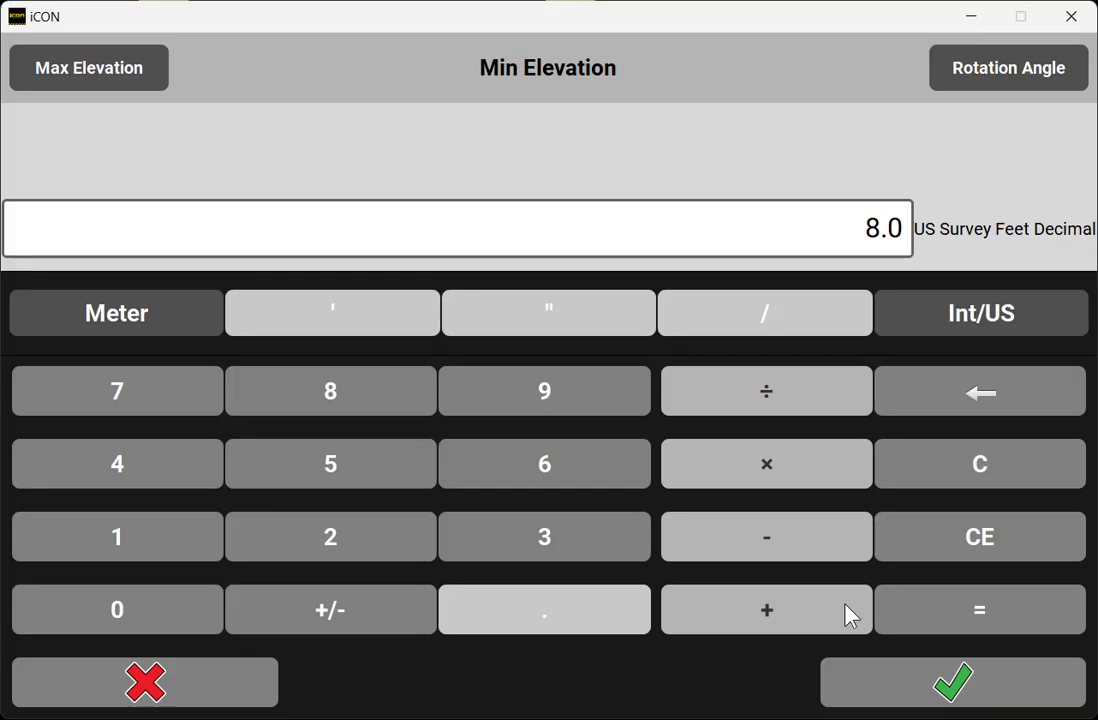
click(412, 475)
click(909, 684)
click(184, 548)
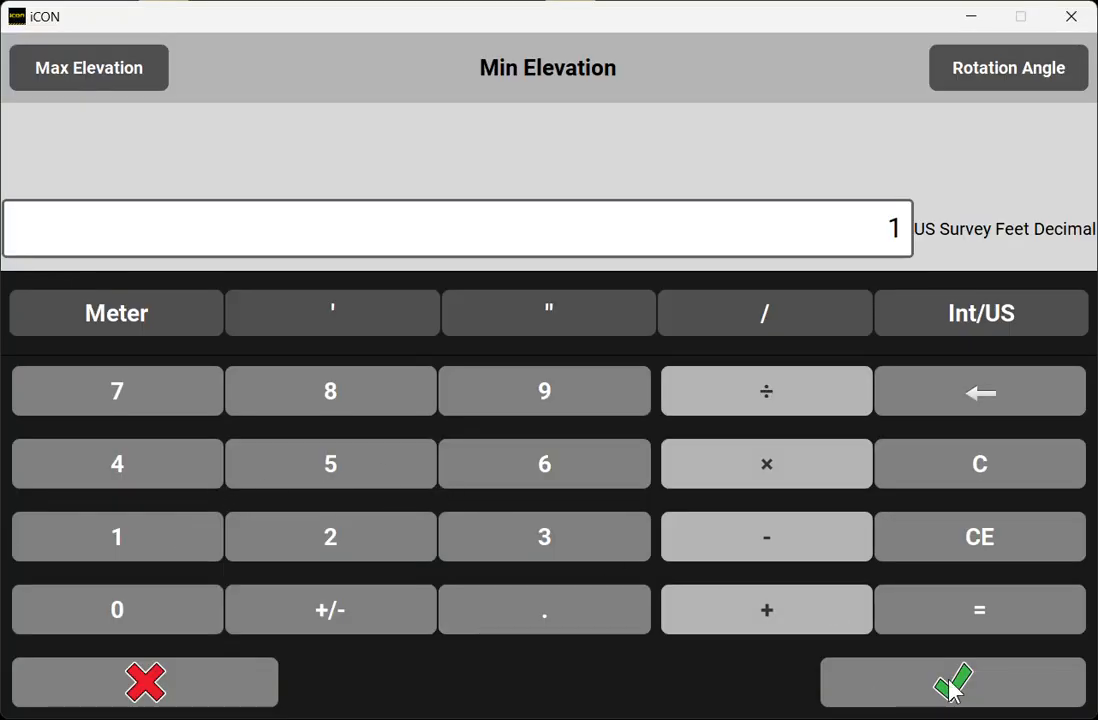
click(939, 684)
click(841, 612)
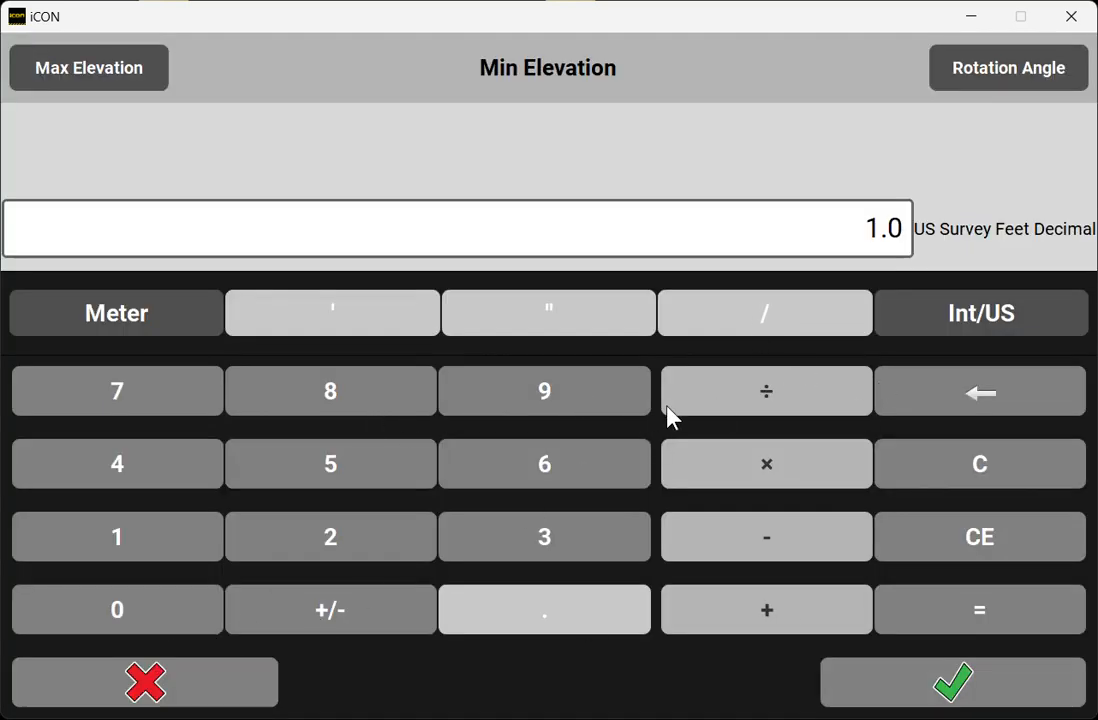
click(221, 684)
Adjust the limit box's elevation handles to a minimum of about -7.69 and a maximum of about 2.53, and apply the box
click(490, 426)
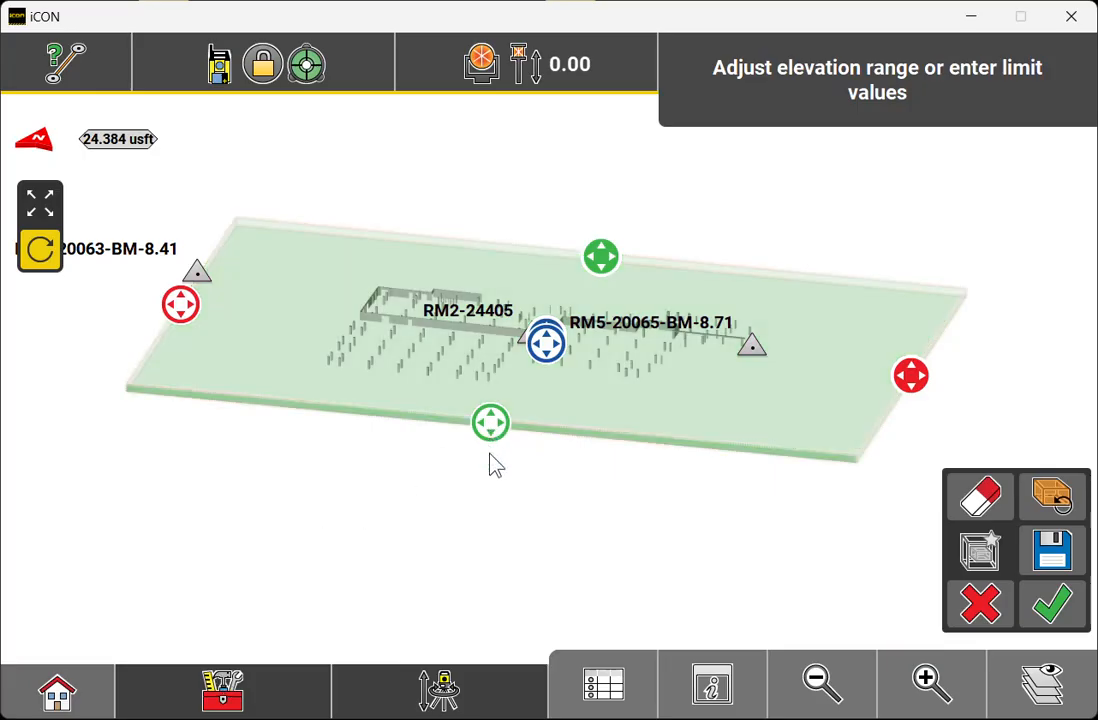
mouse_move(483, 421)
mouse_down()
mouse_move(467, 328)
mouse_move(476, 280)
mouse_move(466, 436)
mouse_up()
click(545, 345)
drag(548, 374, 515, 284)
mouse_move(548, 343)
mouse_down()
mouse_move(551, 412)
mouse_move(549, 345)
mouse_move(540, 351)
mouse_up()
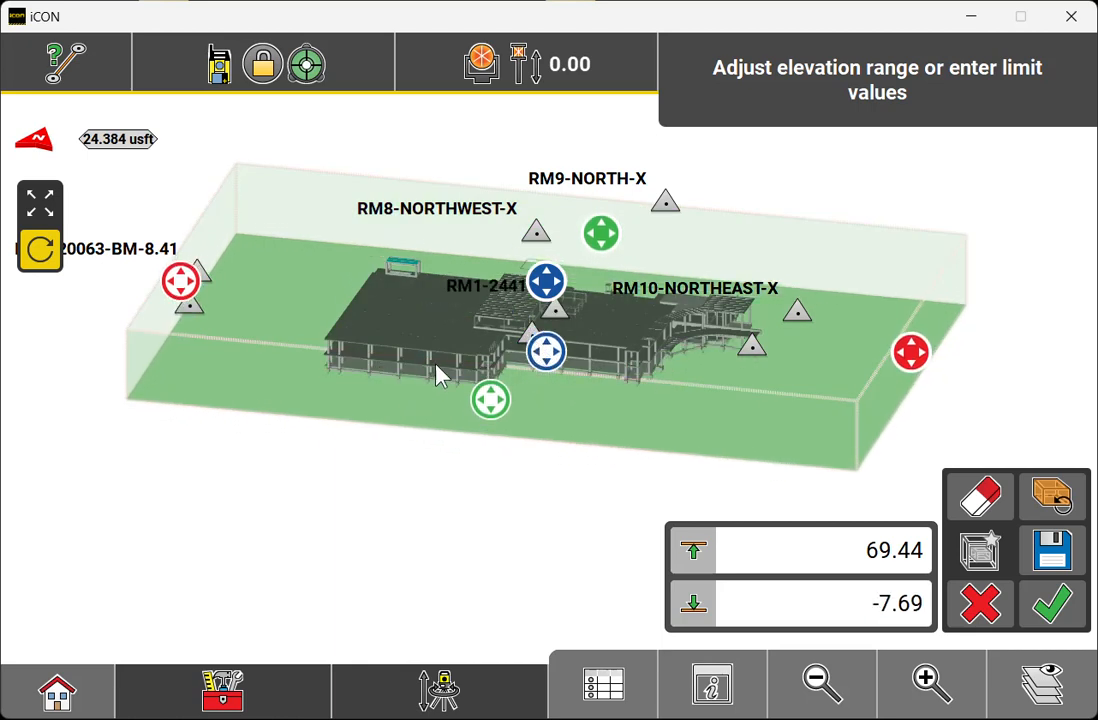
drag(546, 281, 540, 352)
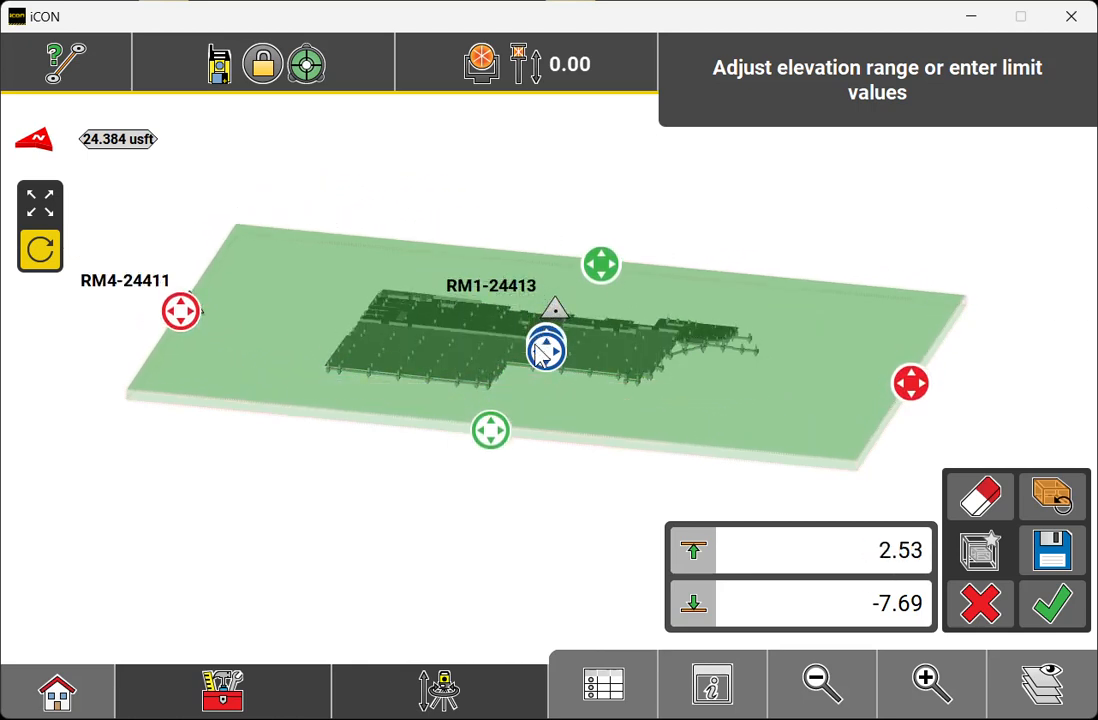
click(1045, 622)
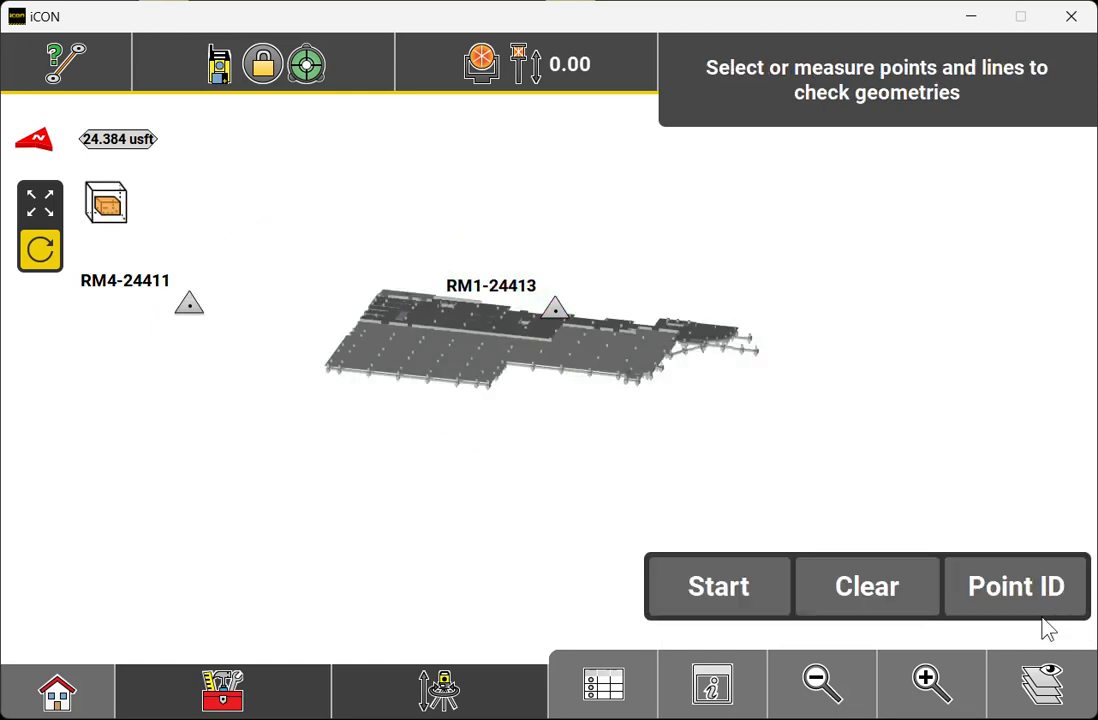
Inspect the slab and footings of the clipped building section up close in 3D from a steeper angle
click(962, 699)
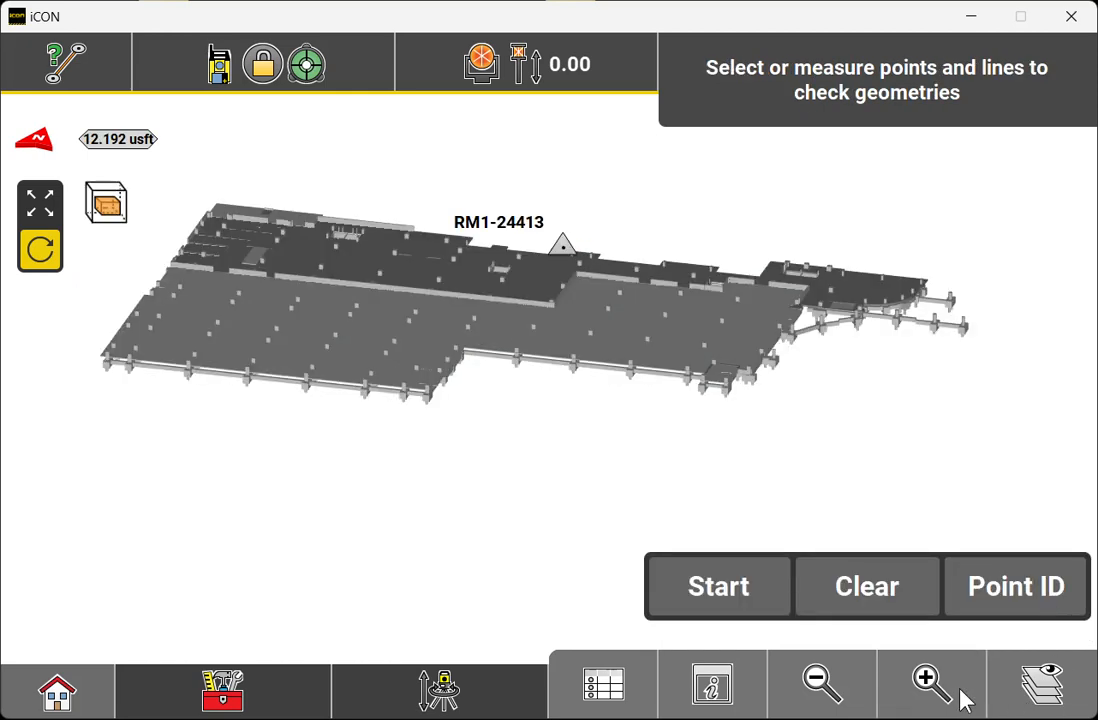
click(962, 699)
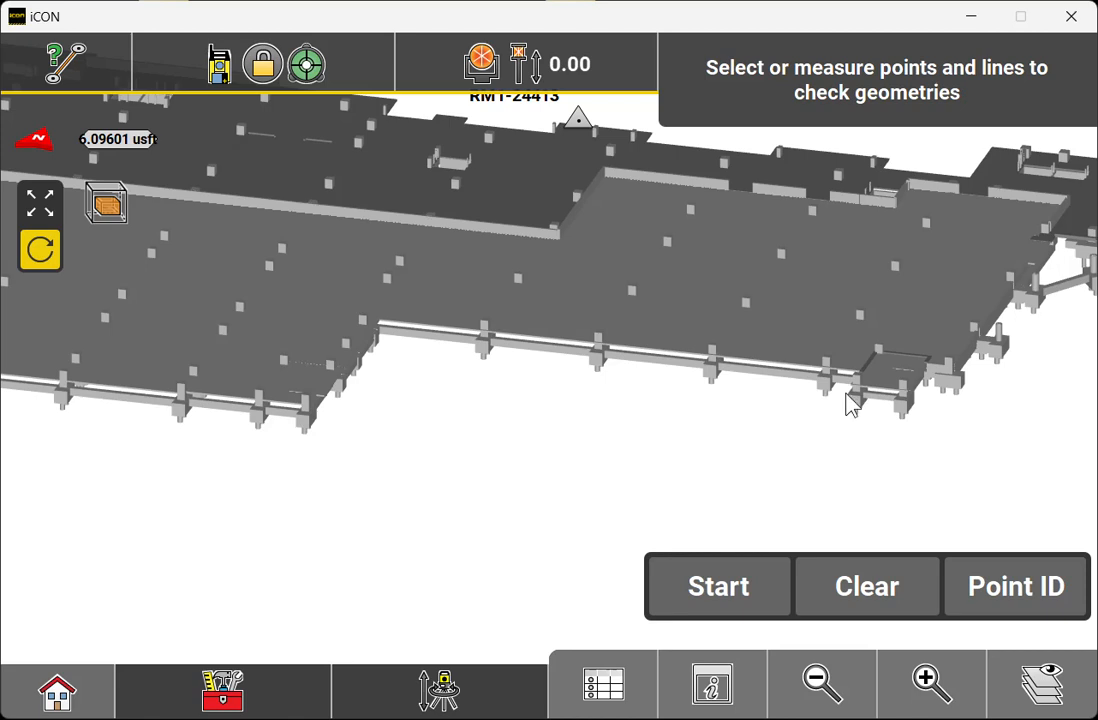
drag(846, 418, 787, 464)
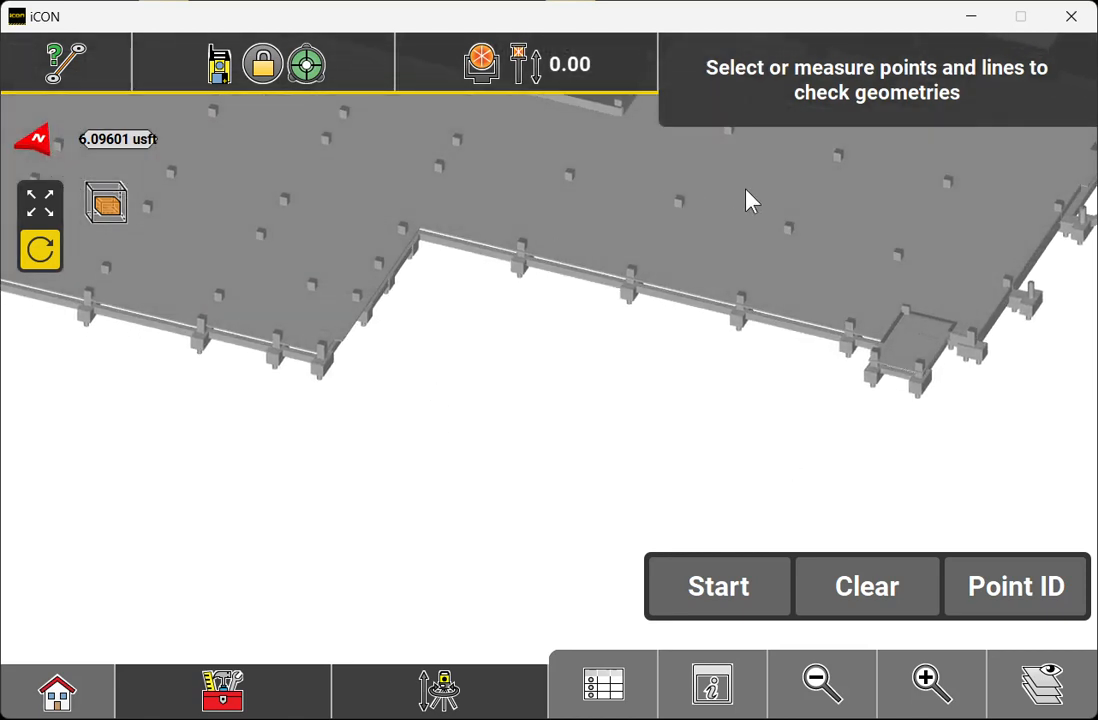
Restore the north-up plan view in pan mode and fit the clipped building in the map
click(28, 144)
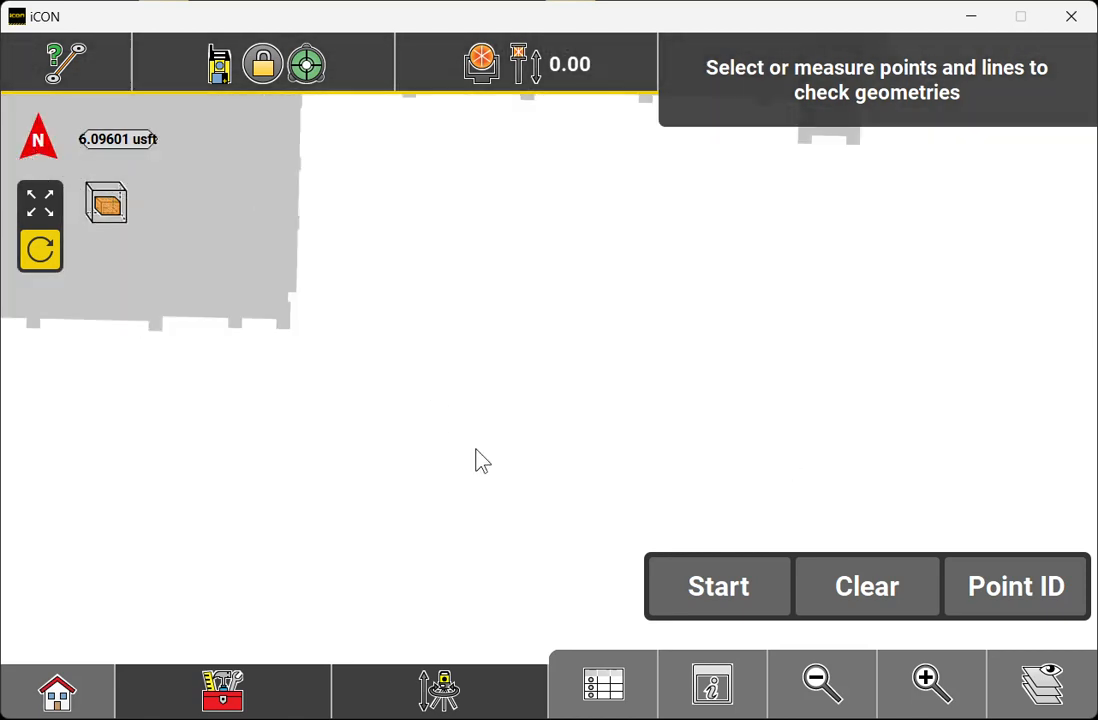
click(41, 205)
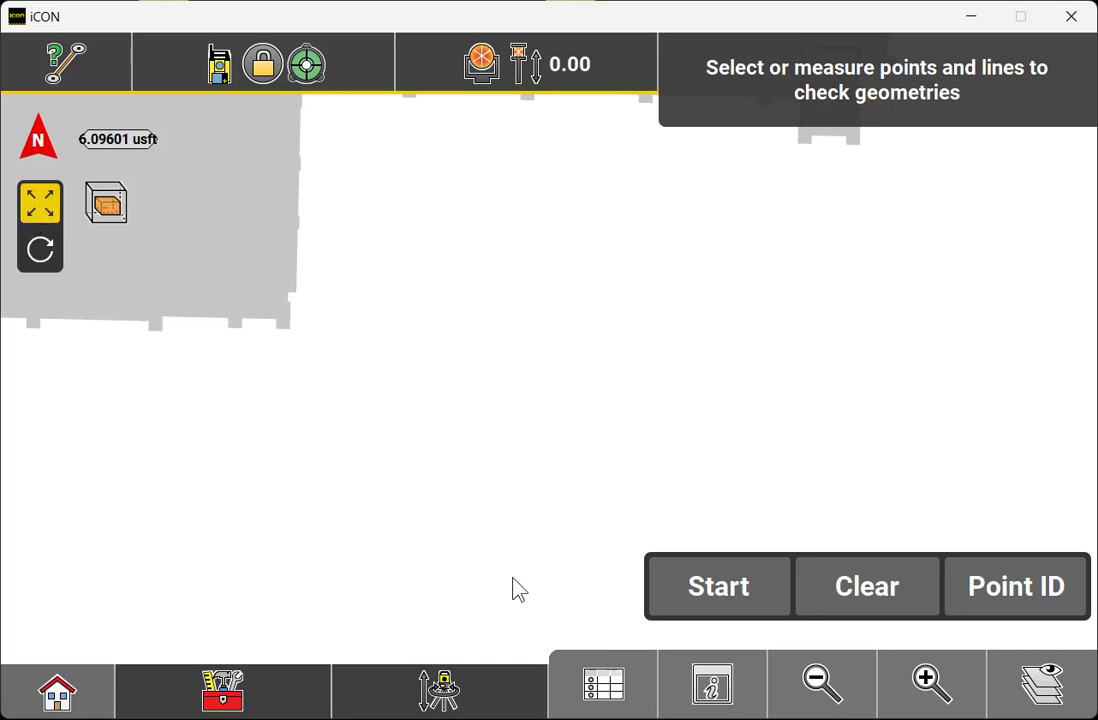
click(818, 700)
click(818, 703)
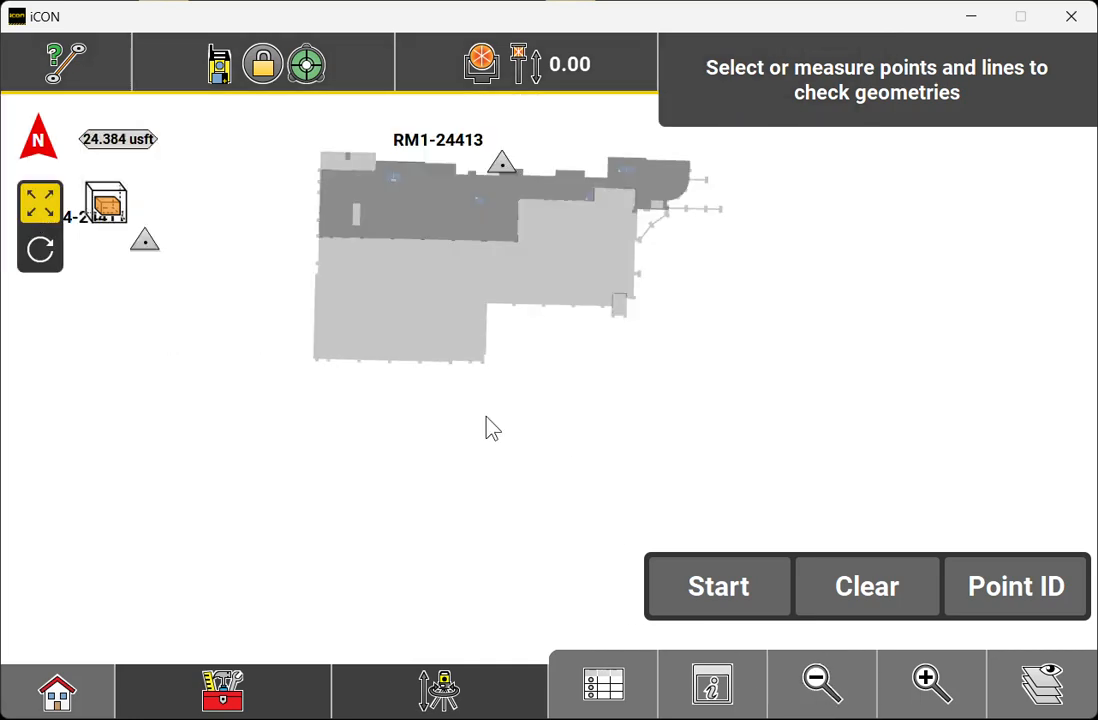
drag(490, 428, 478, 581)
click(929, 703)
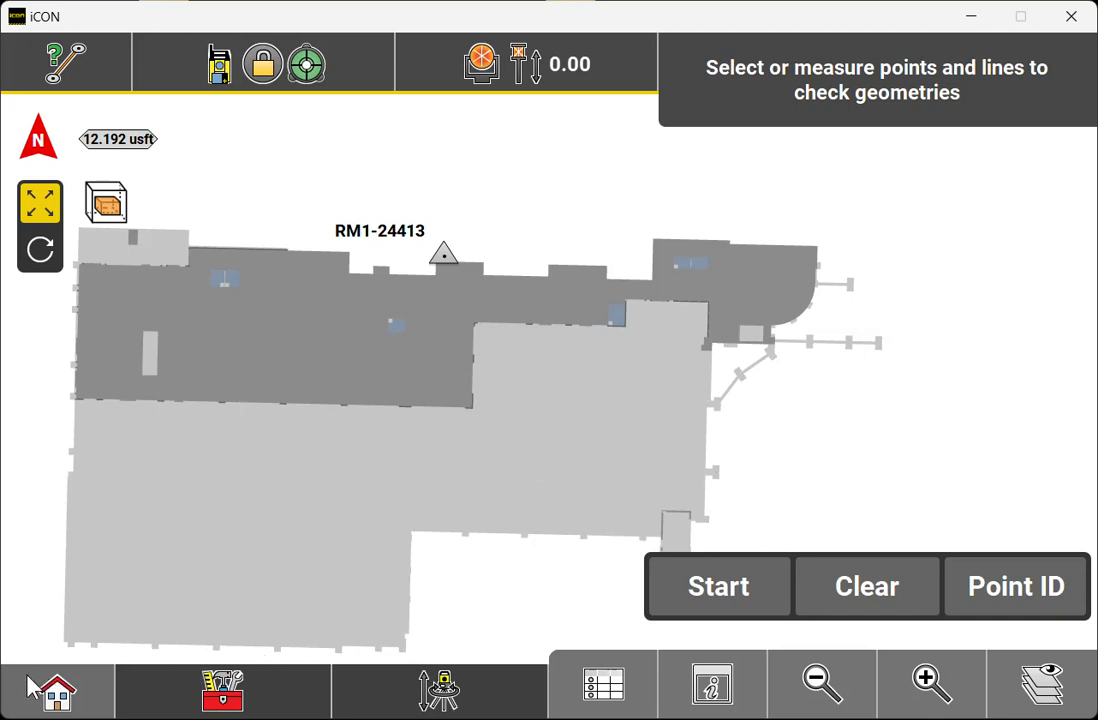
Leave Checks and open the Layout Objects application with the clipped floor plan at closer range
click(56, 58)
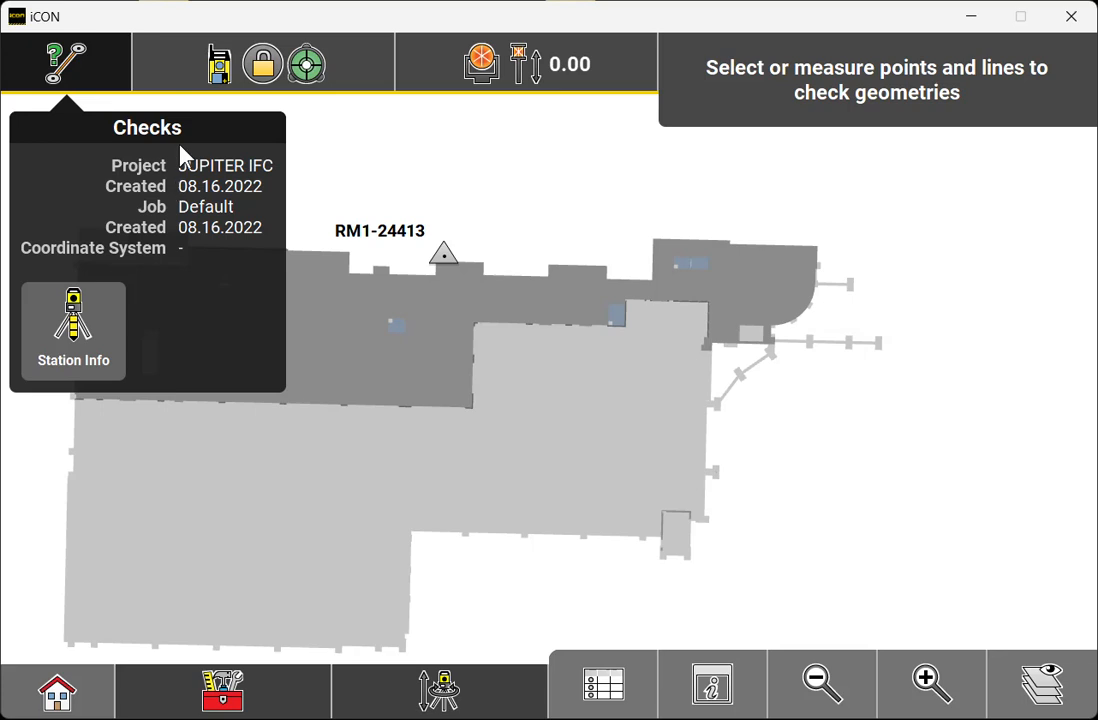
click(57, 698)
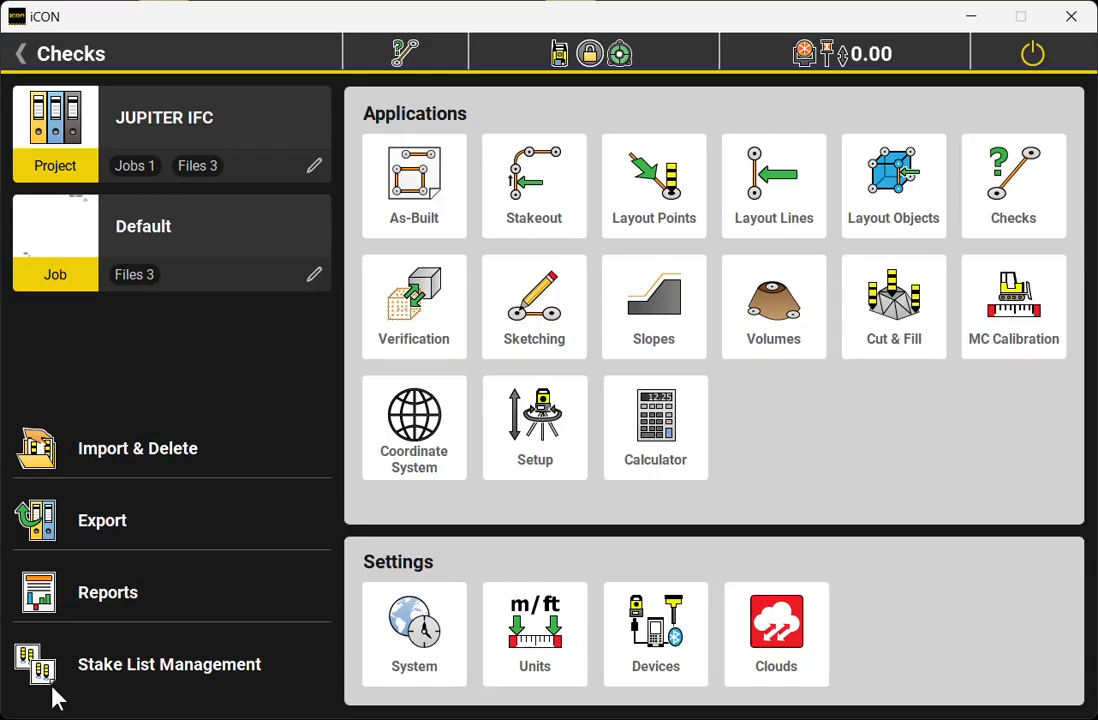
click(887, 195)
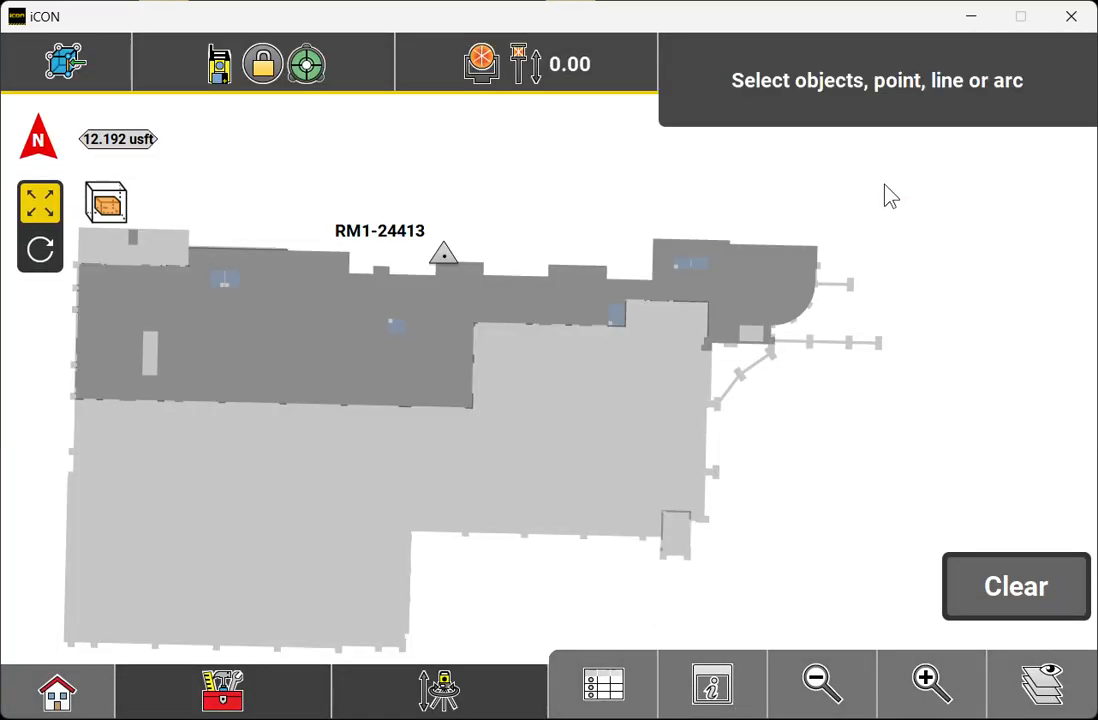
click(916, 697)
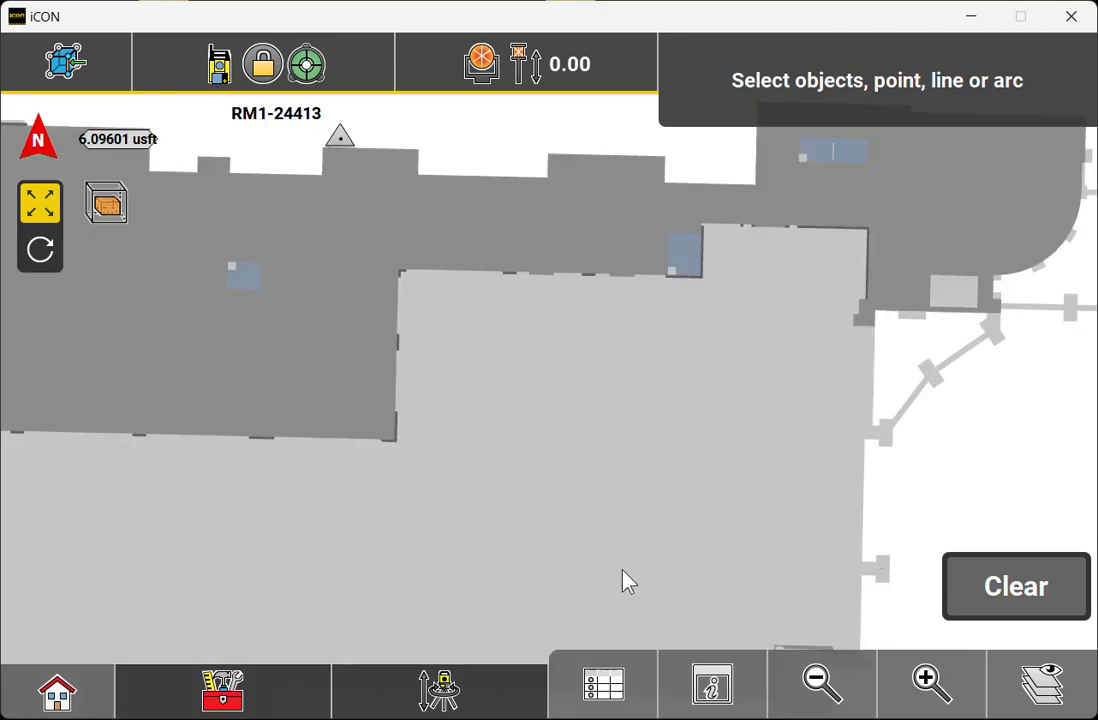
Select the large lower floor slab and choose its Point_47, at the inner corner beside the small eastern notch, for layout
drag(578, 590, 613, 419)
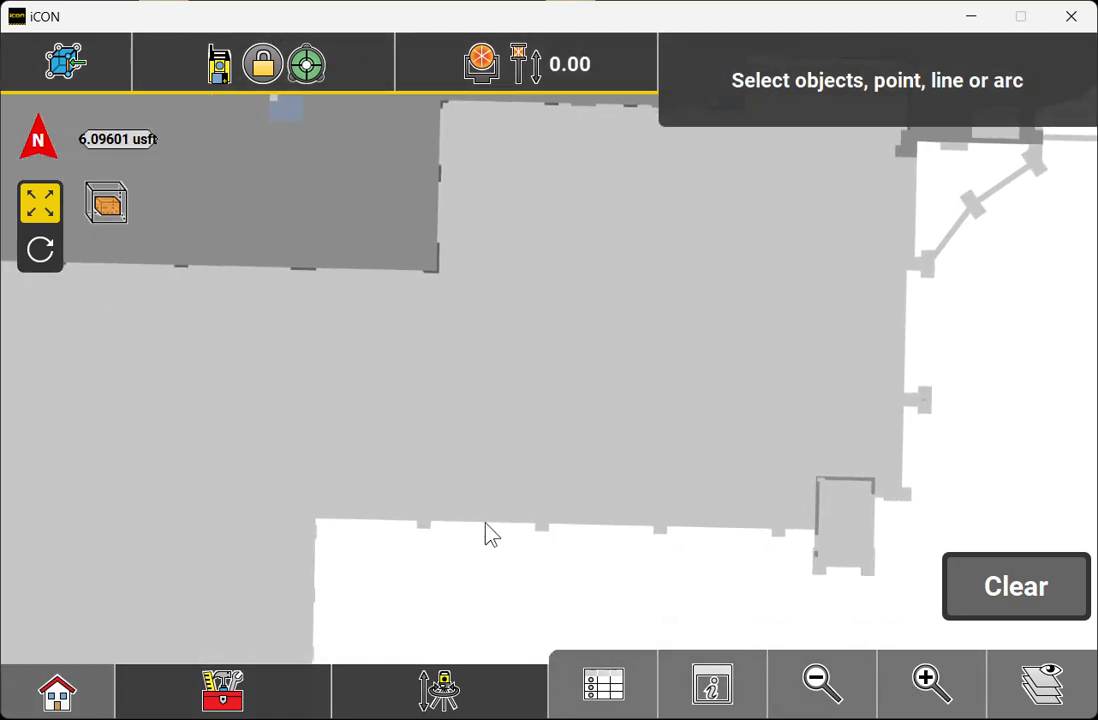
click(512, 474)
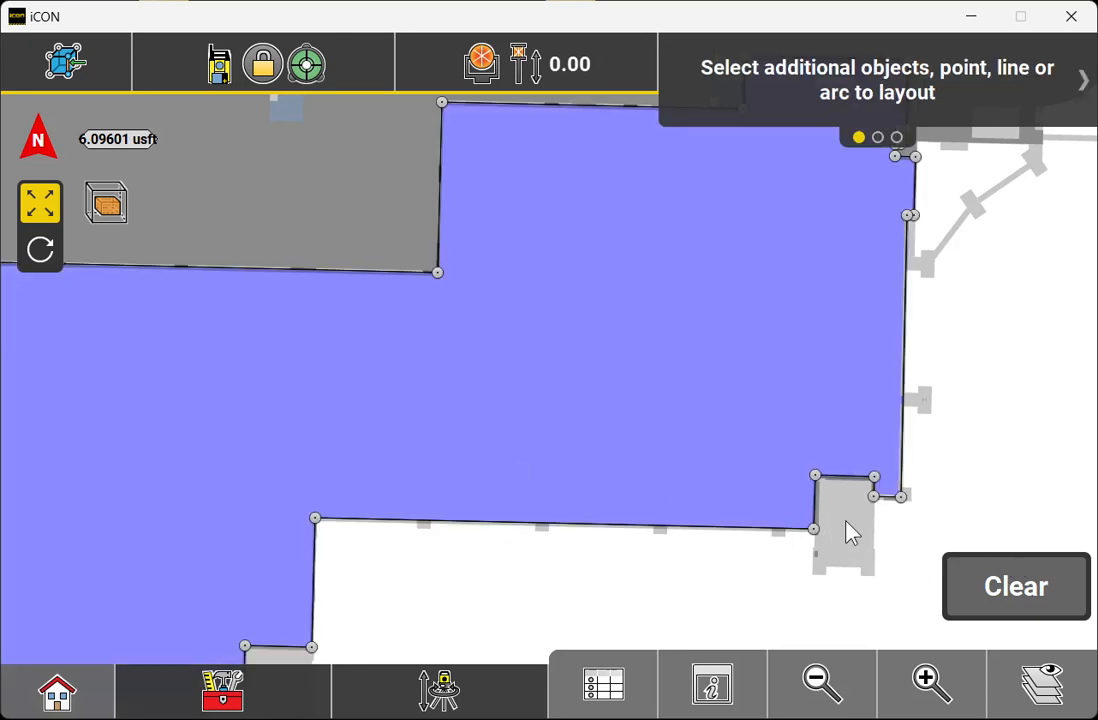
scroll(822, 488, up, 2)
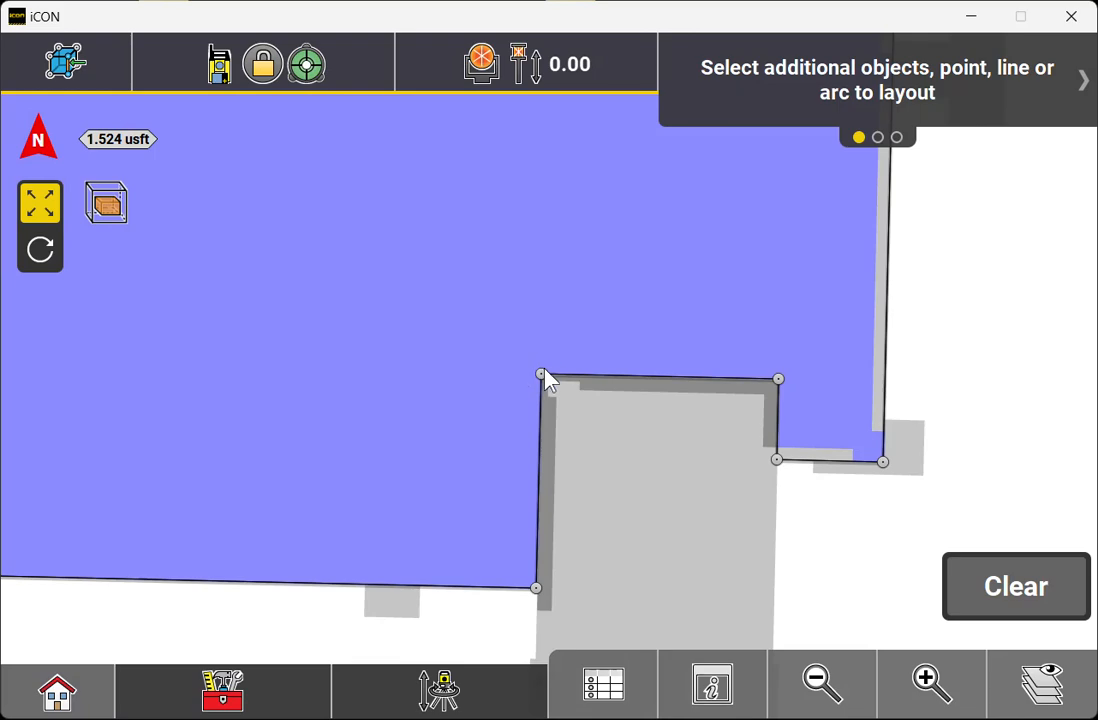
scroll(546, 370, up, 2)
click(534, 392)
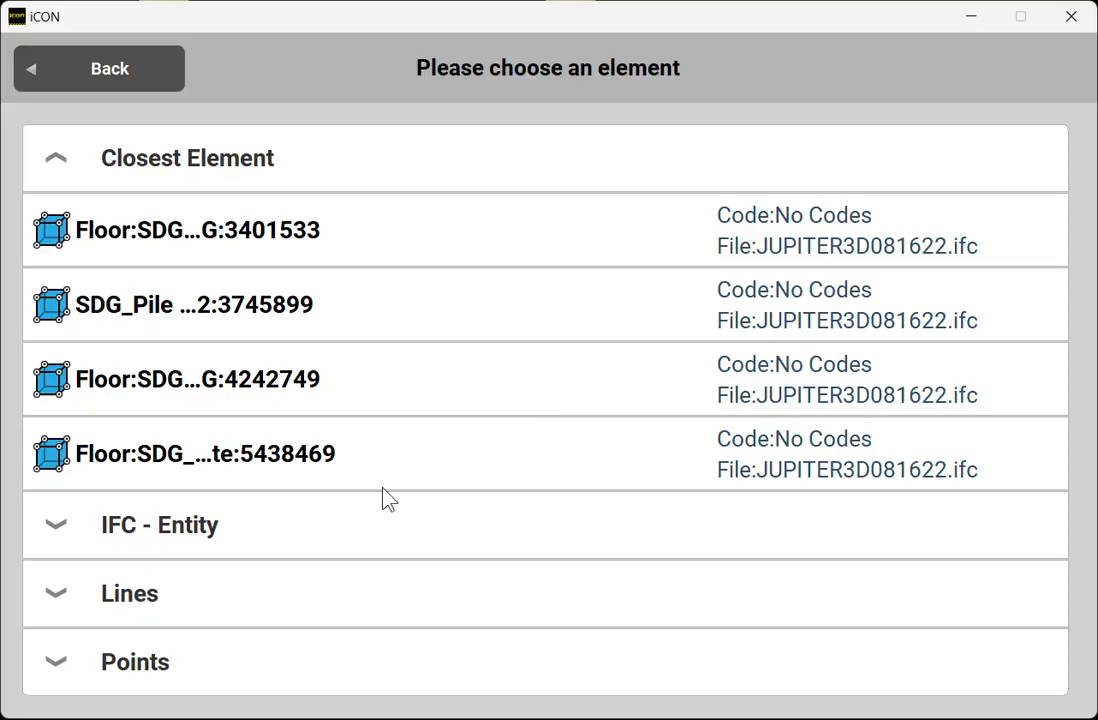
click(150, 688)
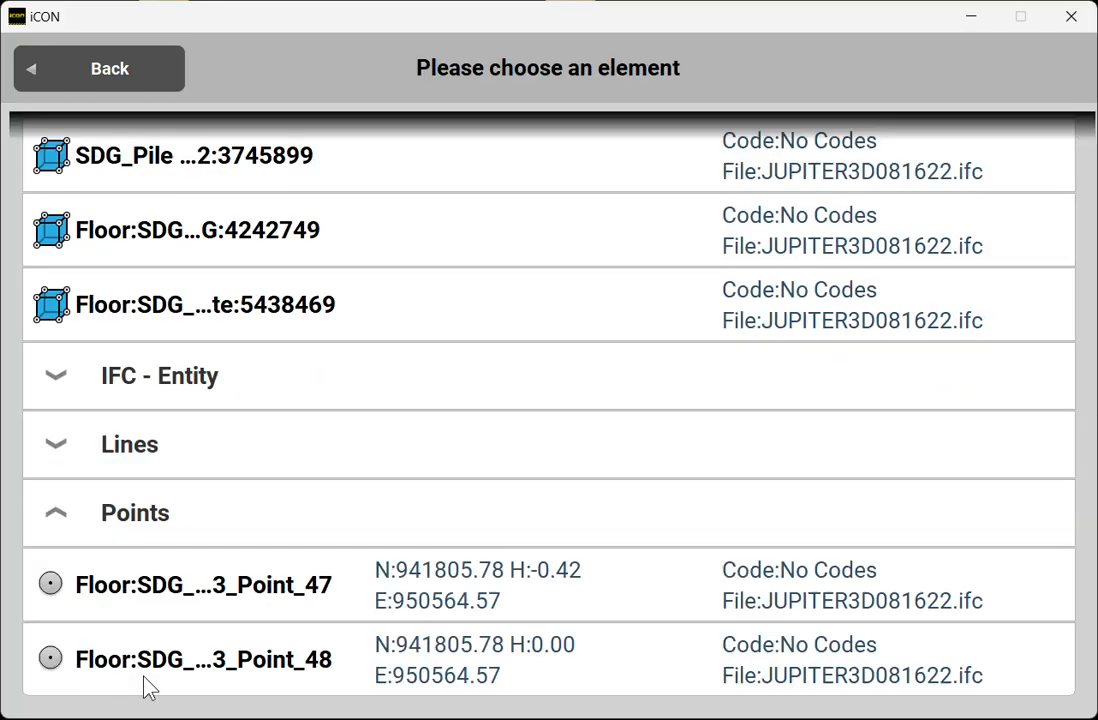
click(154, 588)
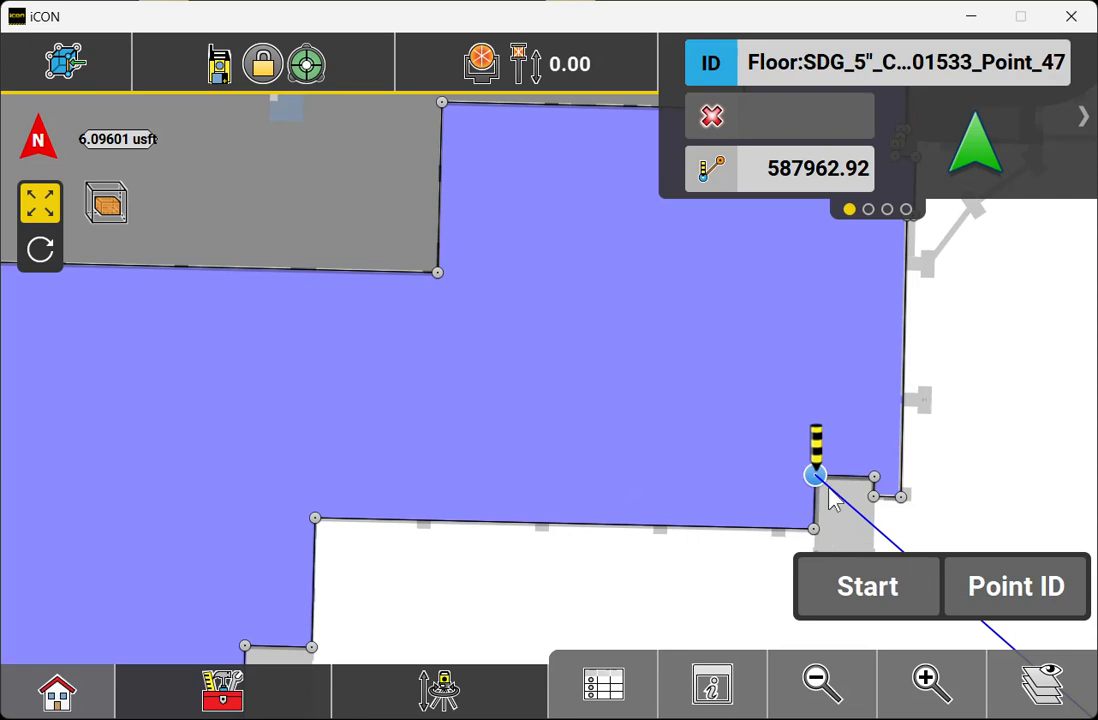
Isolate all objects of the same type as the concrete column SDG_Concr…4:3400569
drag(515, 462, 507, 380)
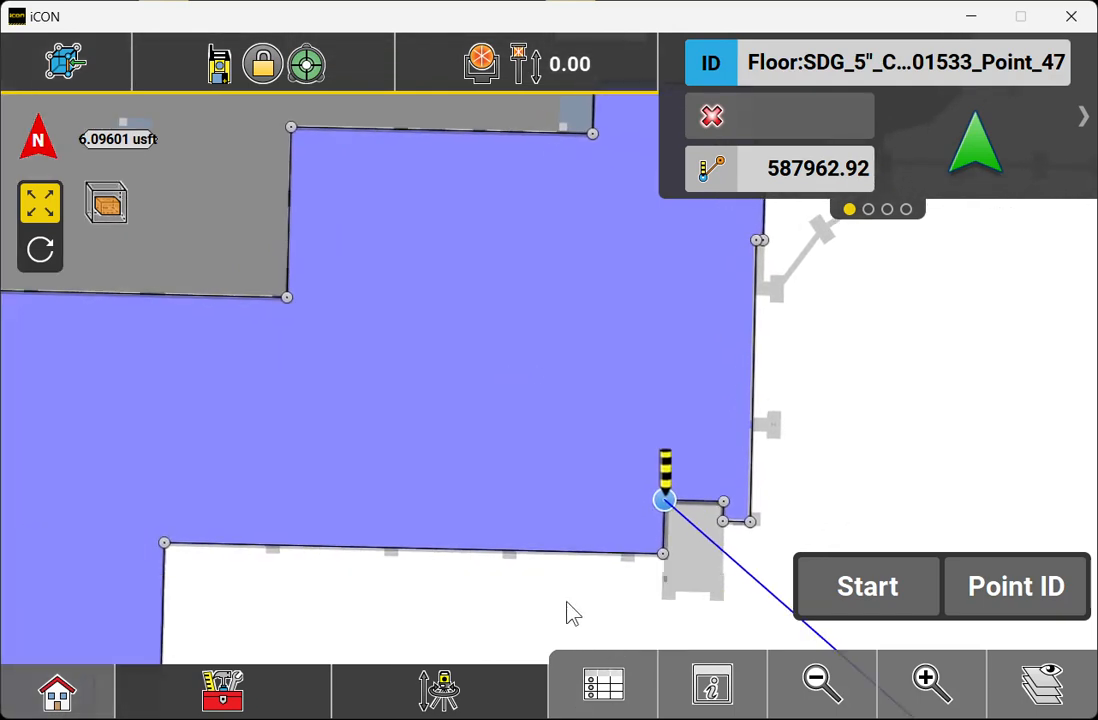
click(728, 688)
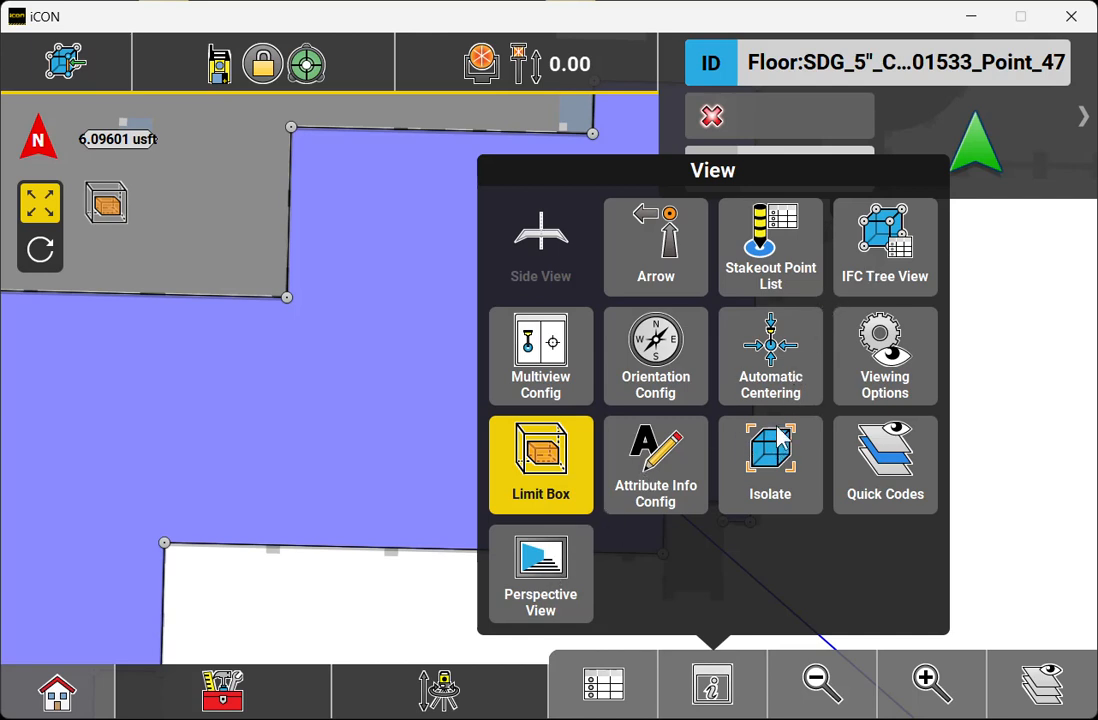
click(779, 455)
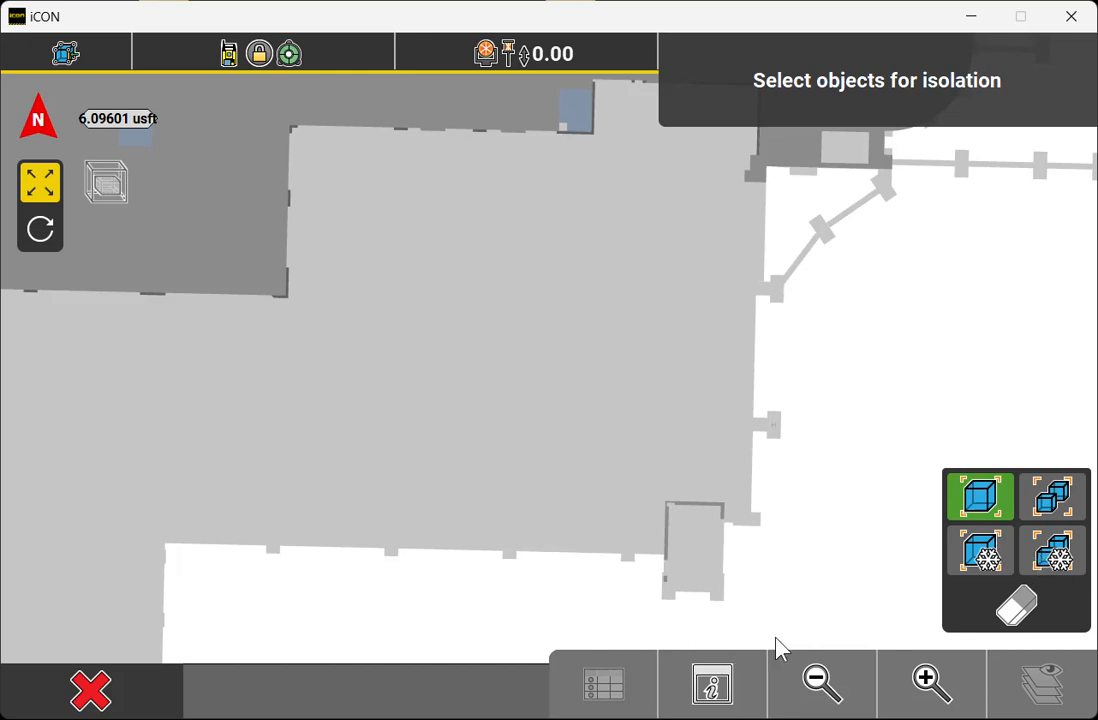
click(40, 229)
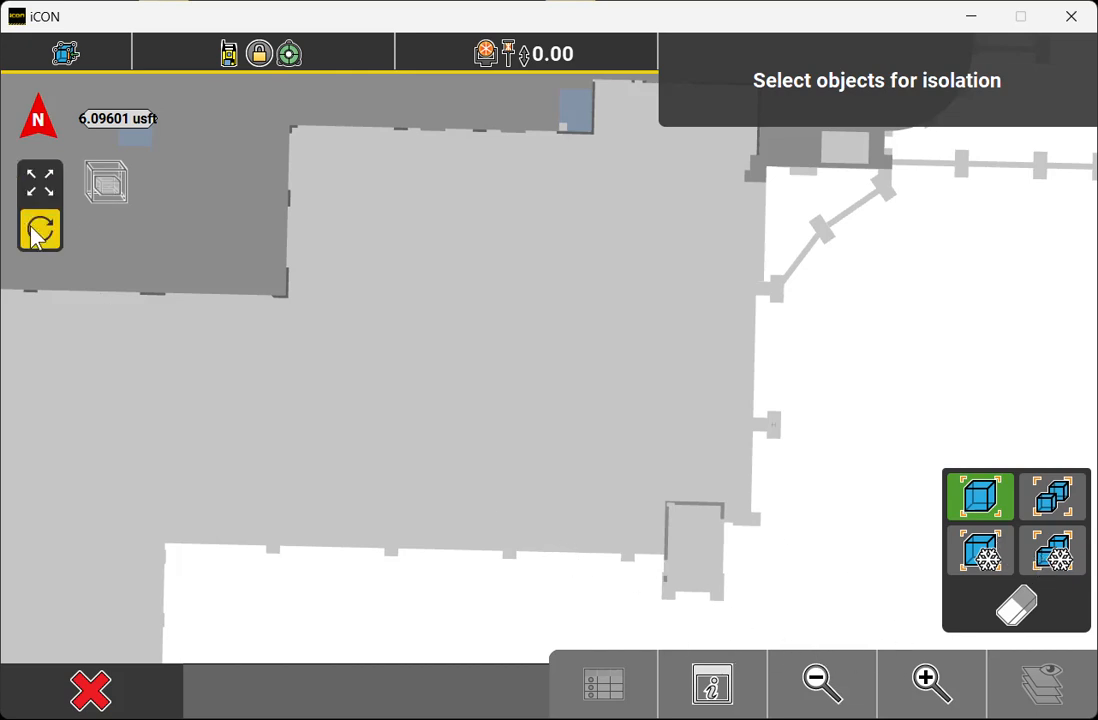
drag(392, 376, 362, 291)
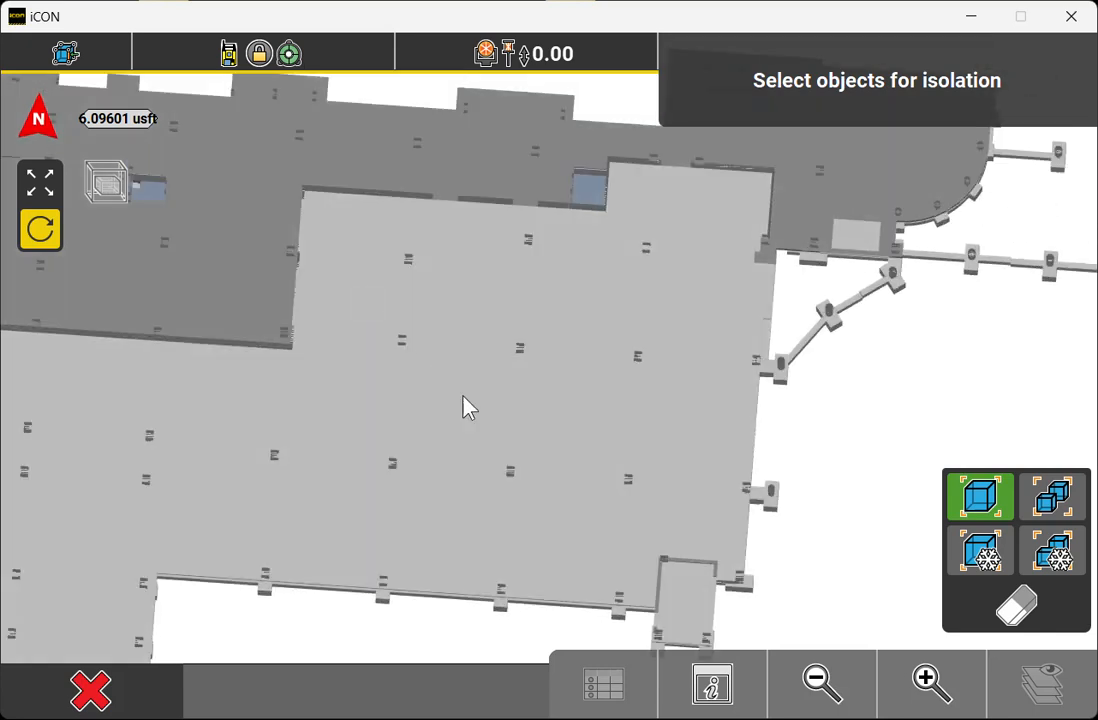
click(512, 482)
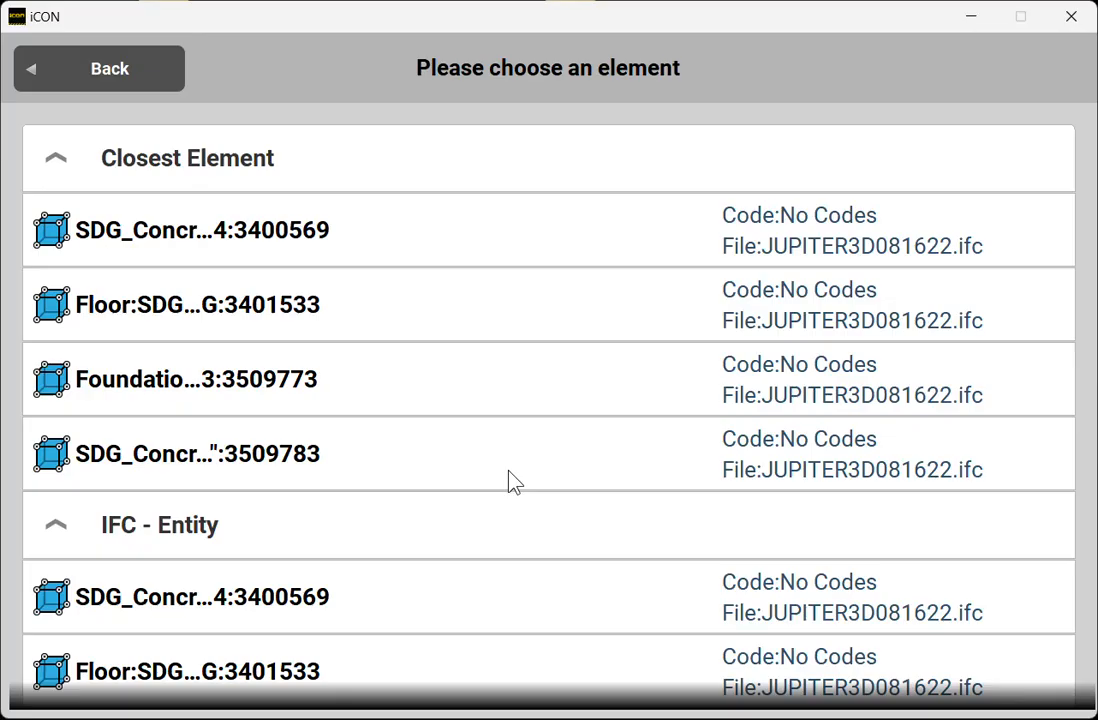
click(180, 246)
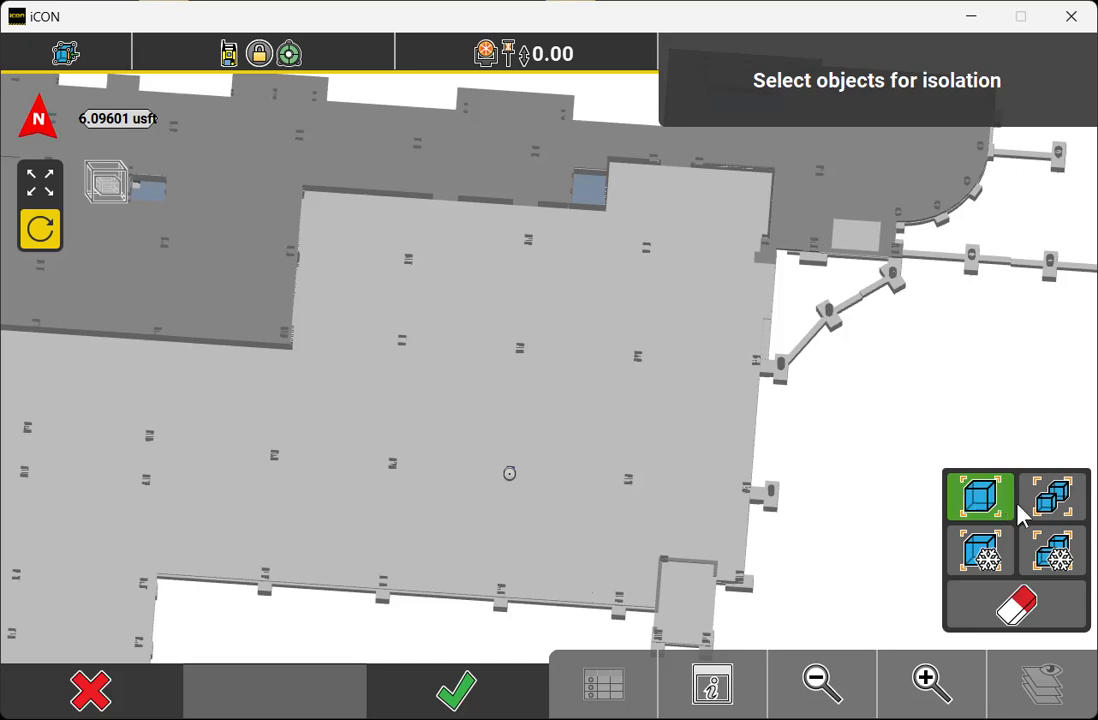
click(1054, 503)
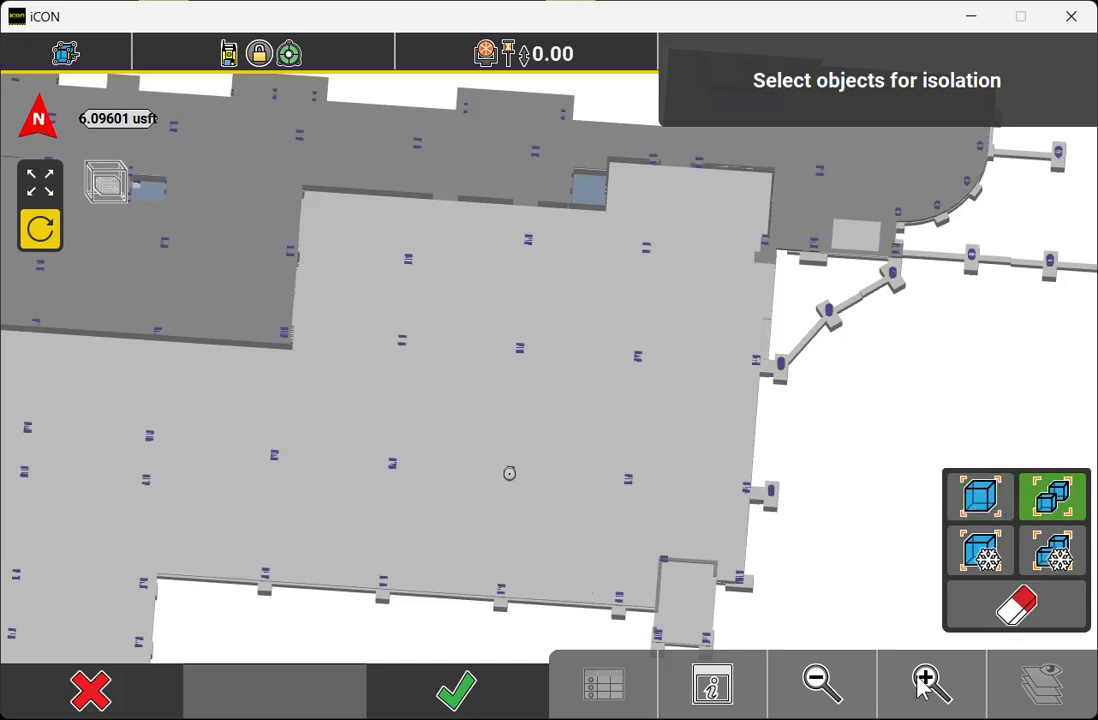
click(460, 685)
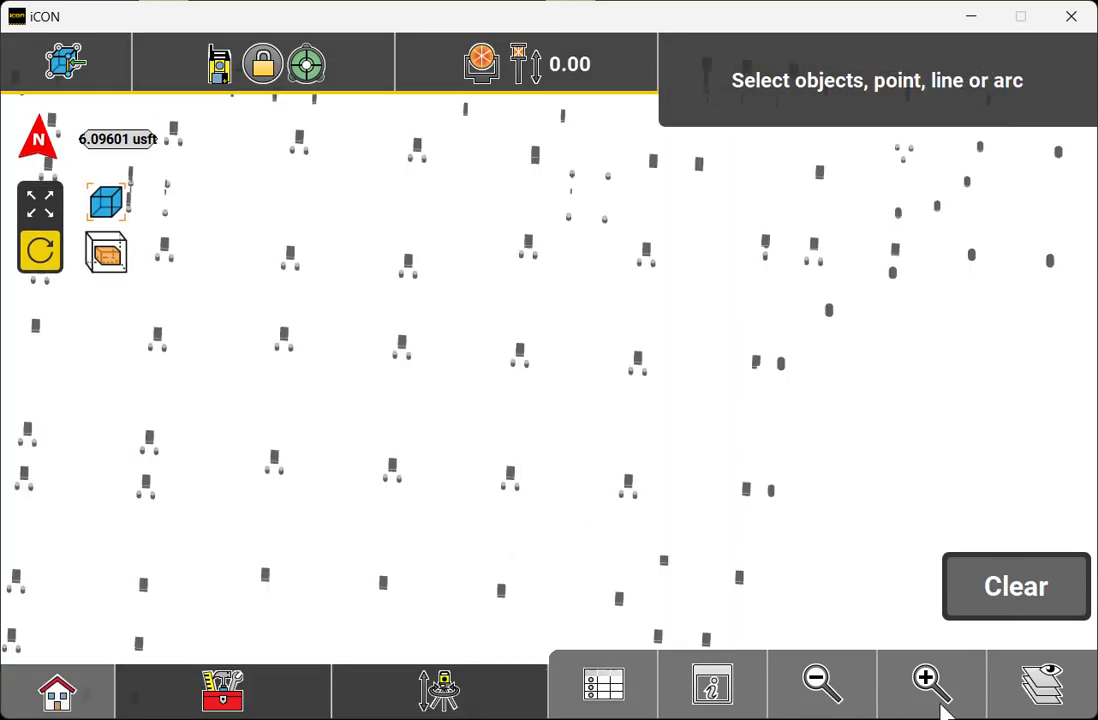
Restore the north-up plan view of the isolated columns and select the concrete column SDG_Concr…4:3400605 for layout
click(33, 135)
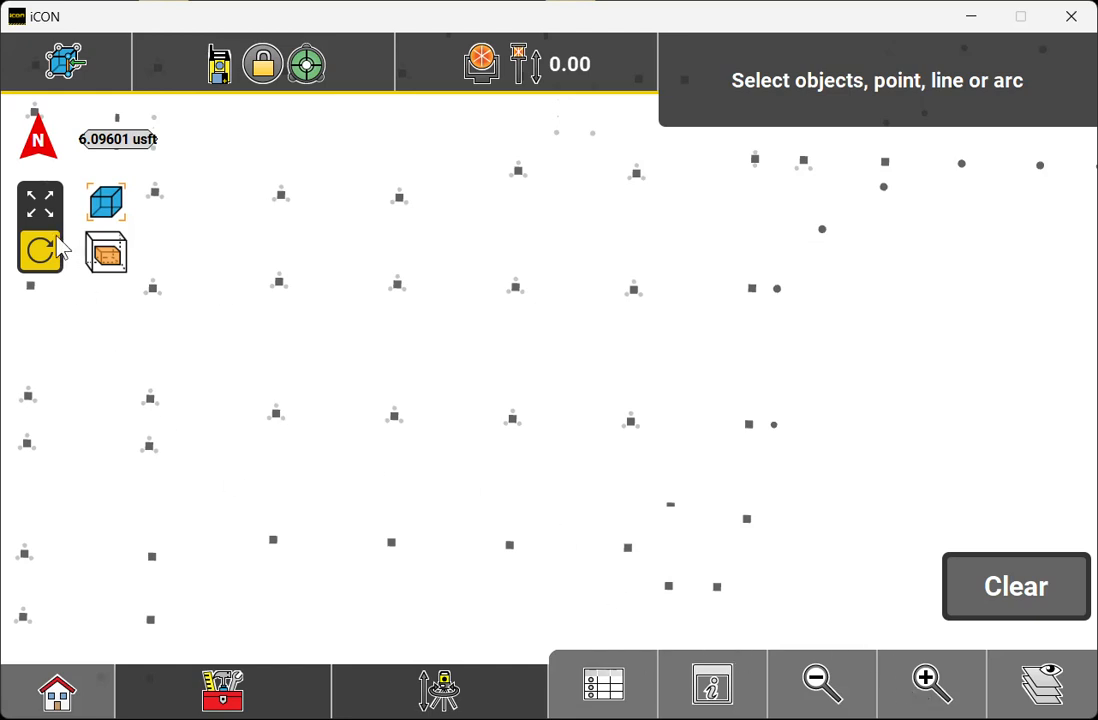
click(30, 192)
drag(147, 457, 453, 510)
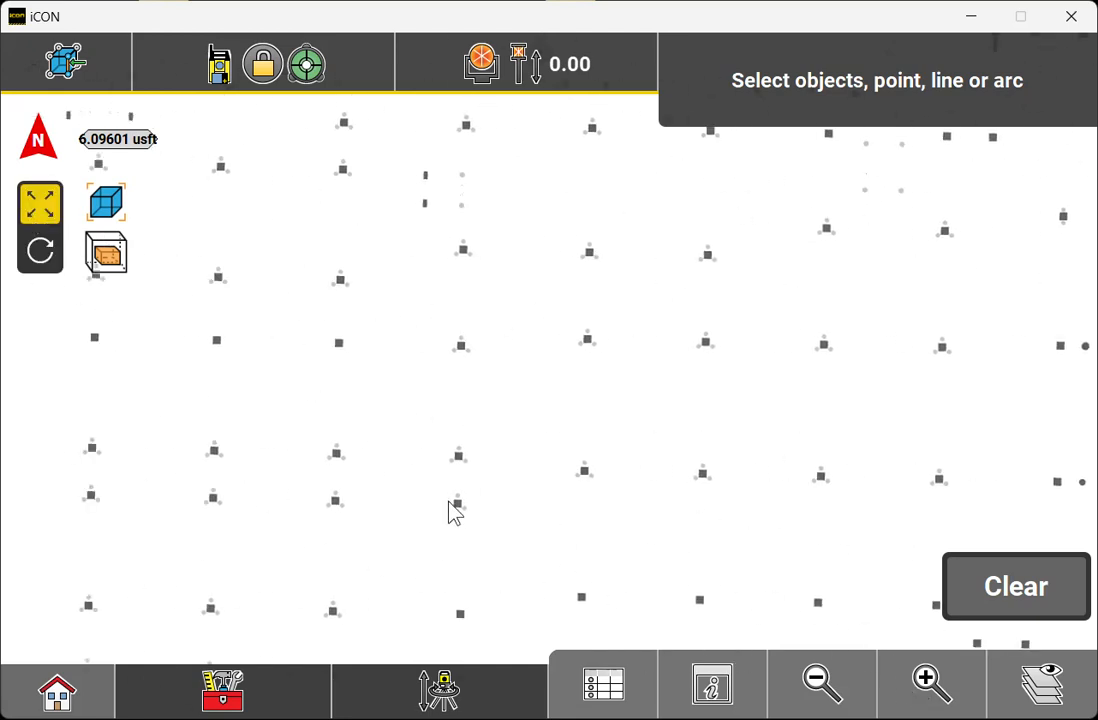
click(848, 703)
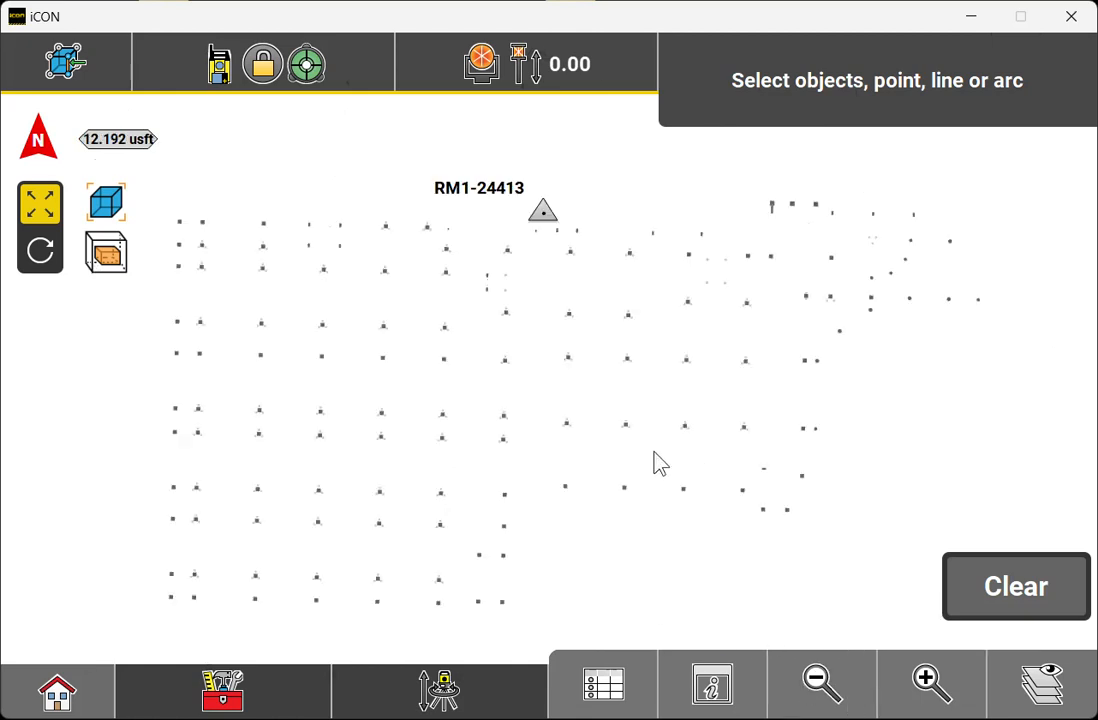
click(567, 424)
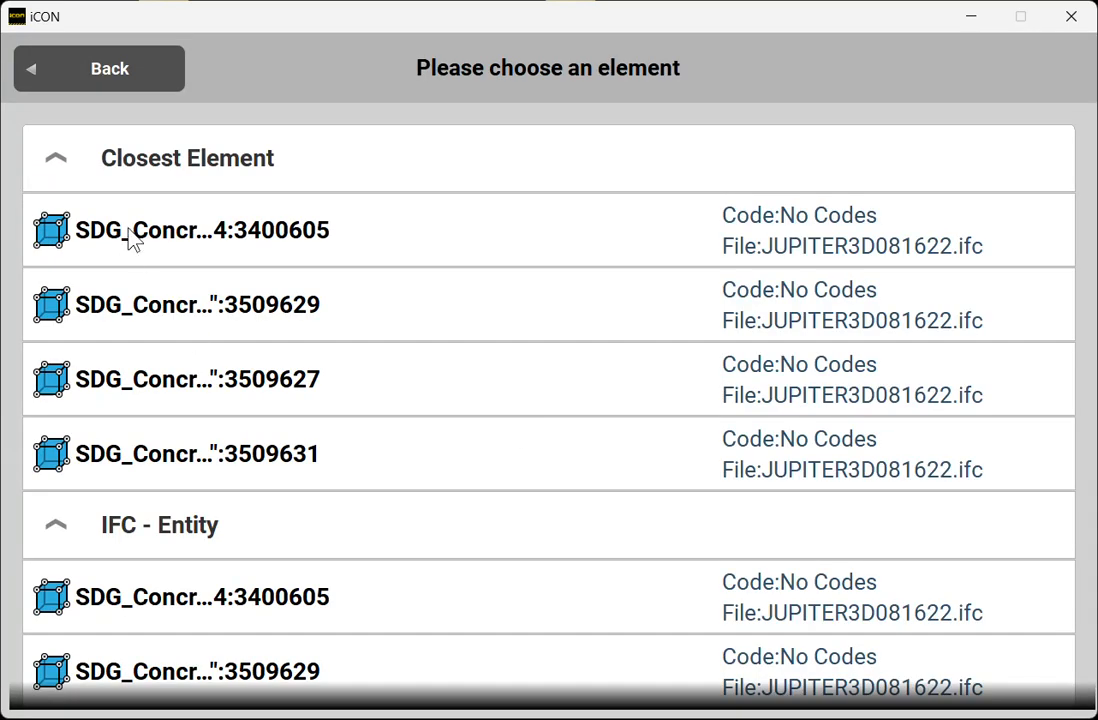
click(133, 240)
Choose the selected column's centre point Point_1, at height -2.00, as the layout point
click(925, 683)
click(925, 683)
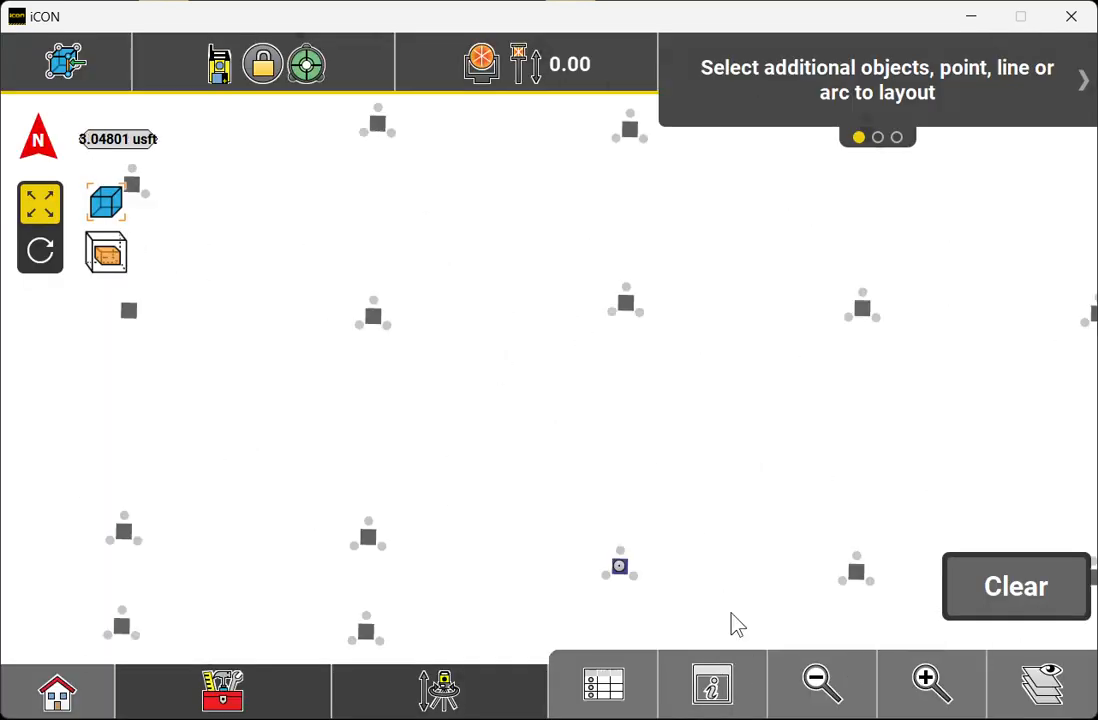
click(925, 683)
click(925, 683)
drag(595, 539, 577, 314)
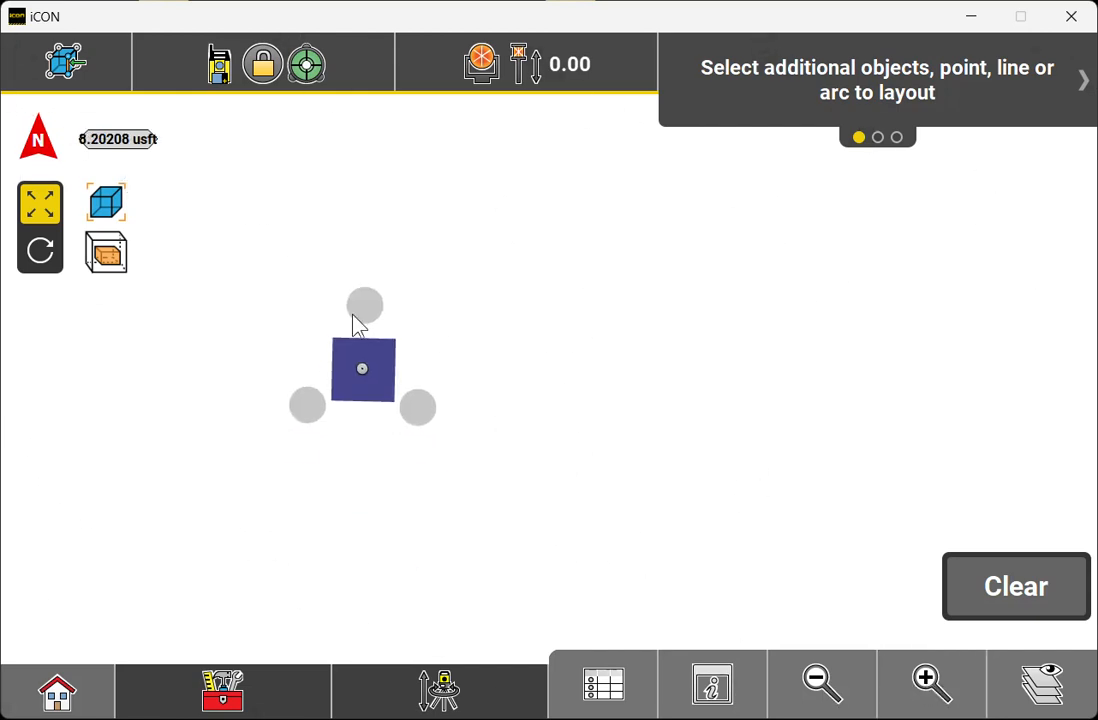
double_click(362, 369)
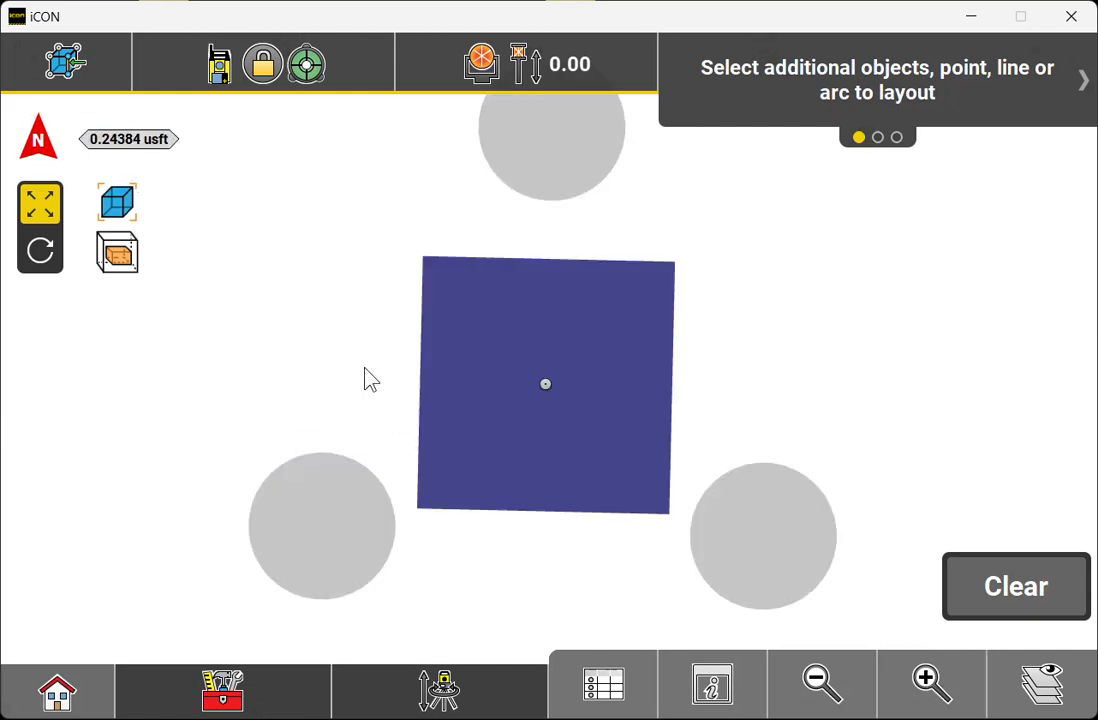
double_click(544, 390)
click(550, 385)
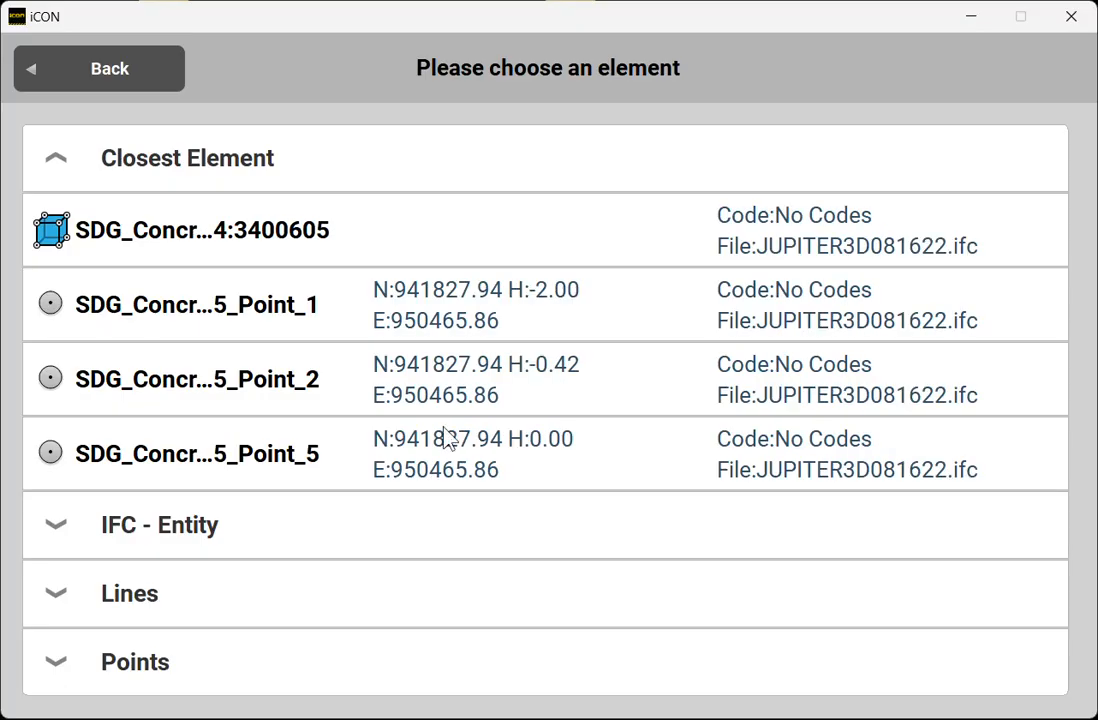
click(169, 686)
click(176, 447)
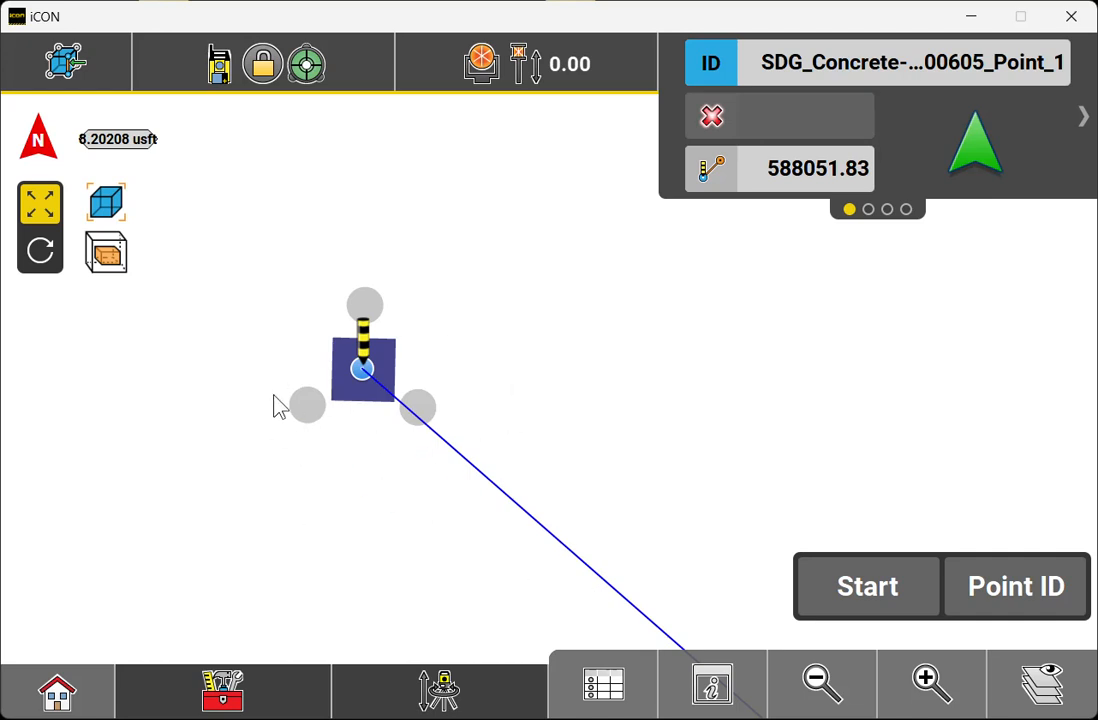
Reopen the object isolation and view the whole clipped building from a low, tilted 3D angle
click(107, 208)
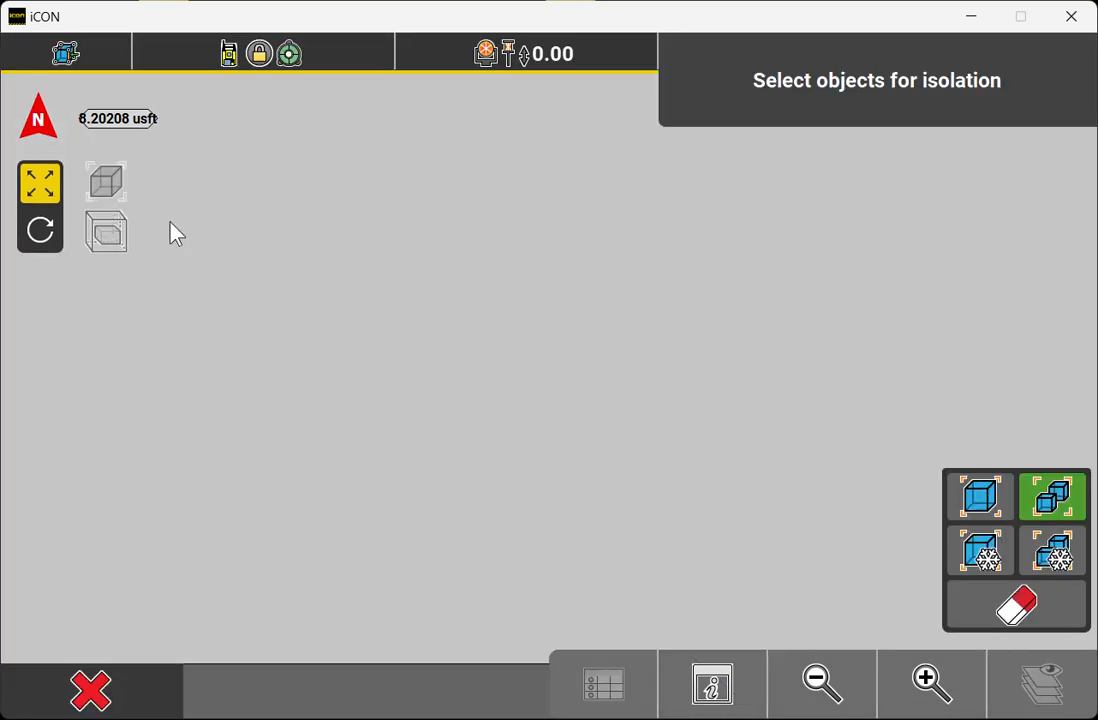
click(842, 688)
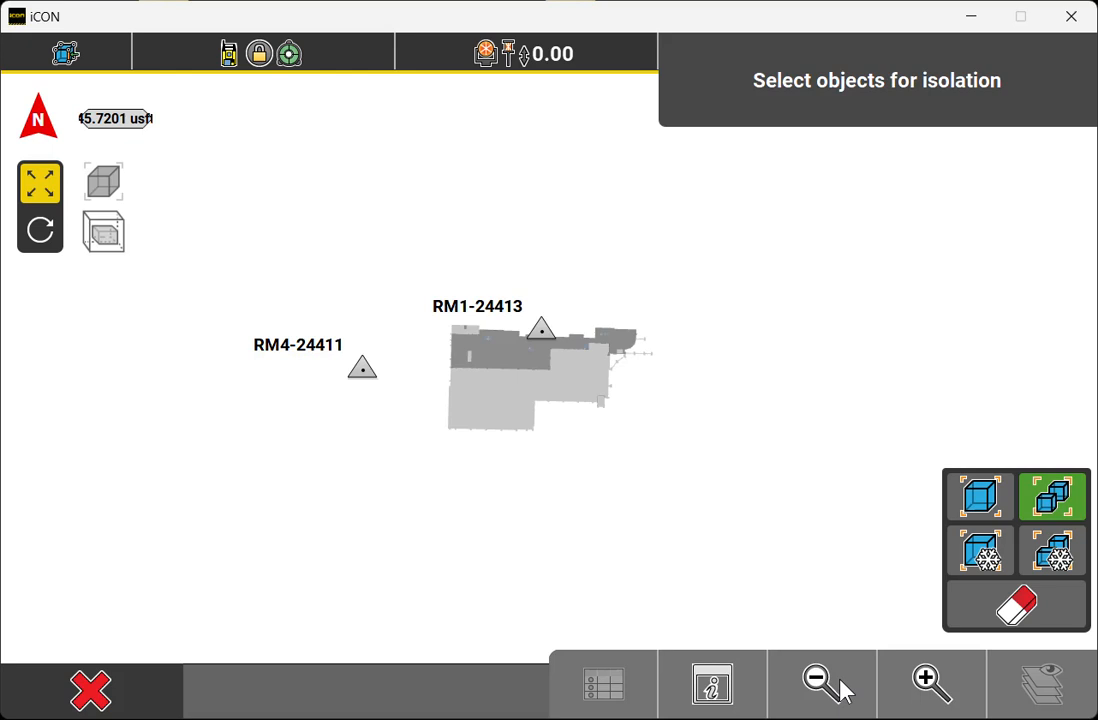
click(912, 697)
click(912, 697)
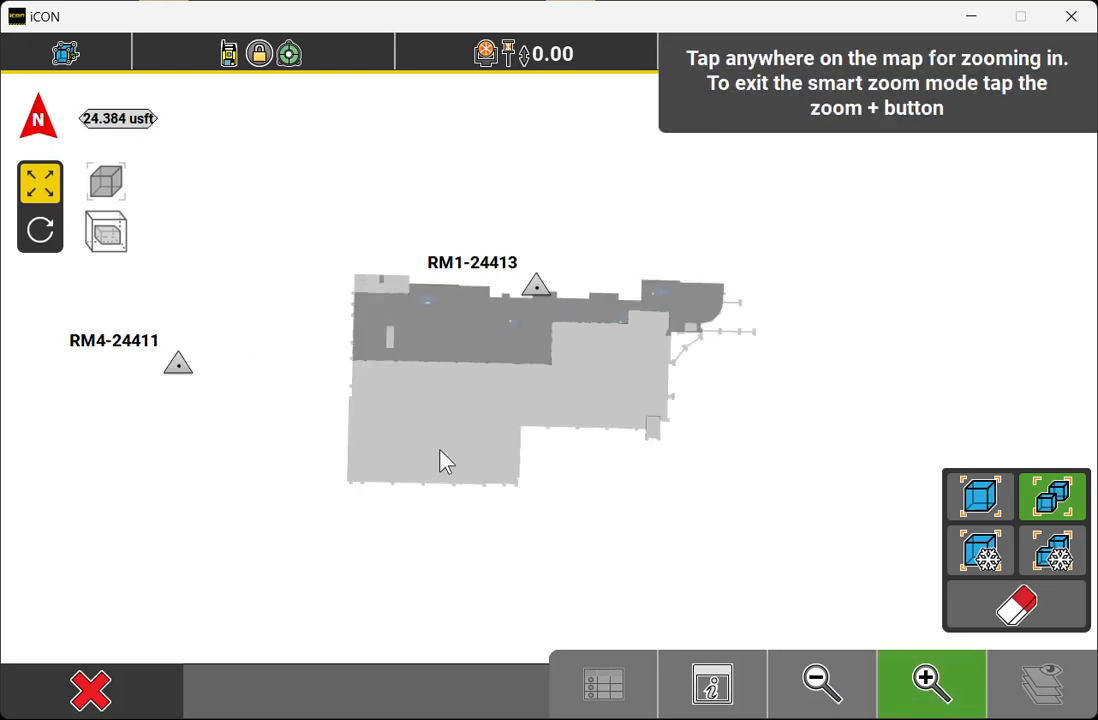
click(40, 230)
drag(510, 502, 387, 287)
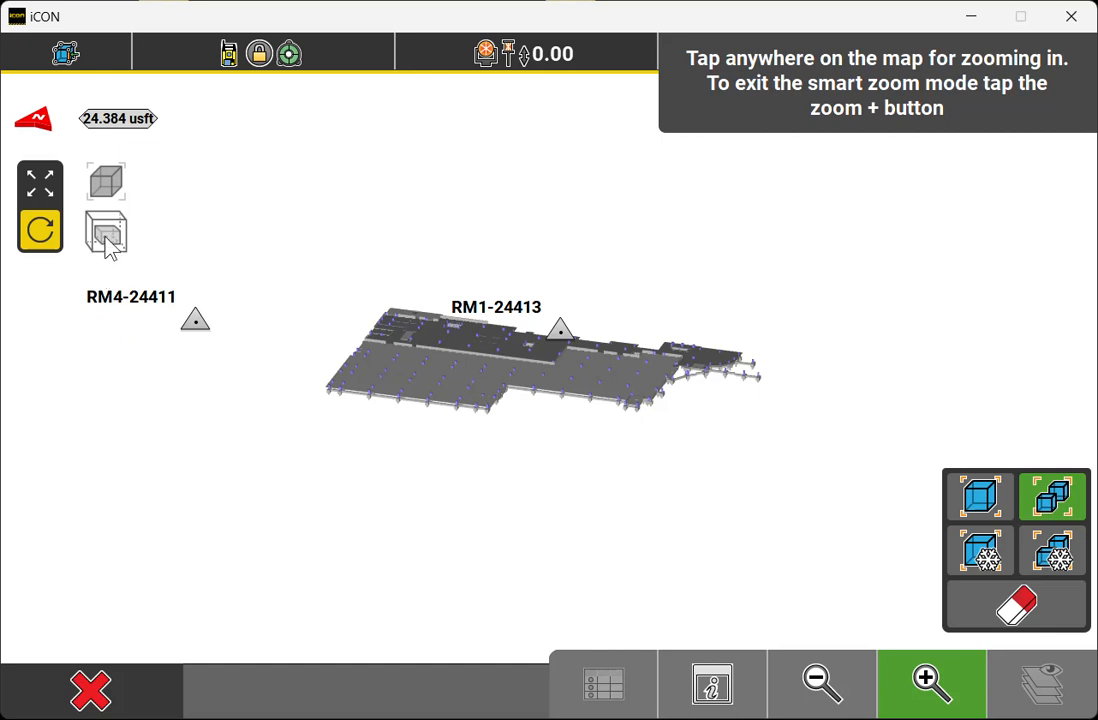
click(928, 695)
click(716, 698)
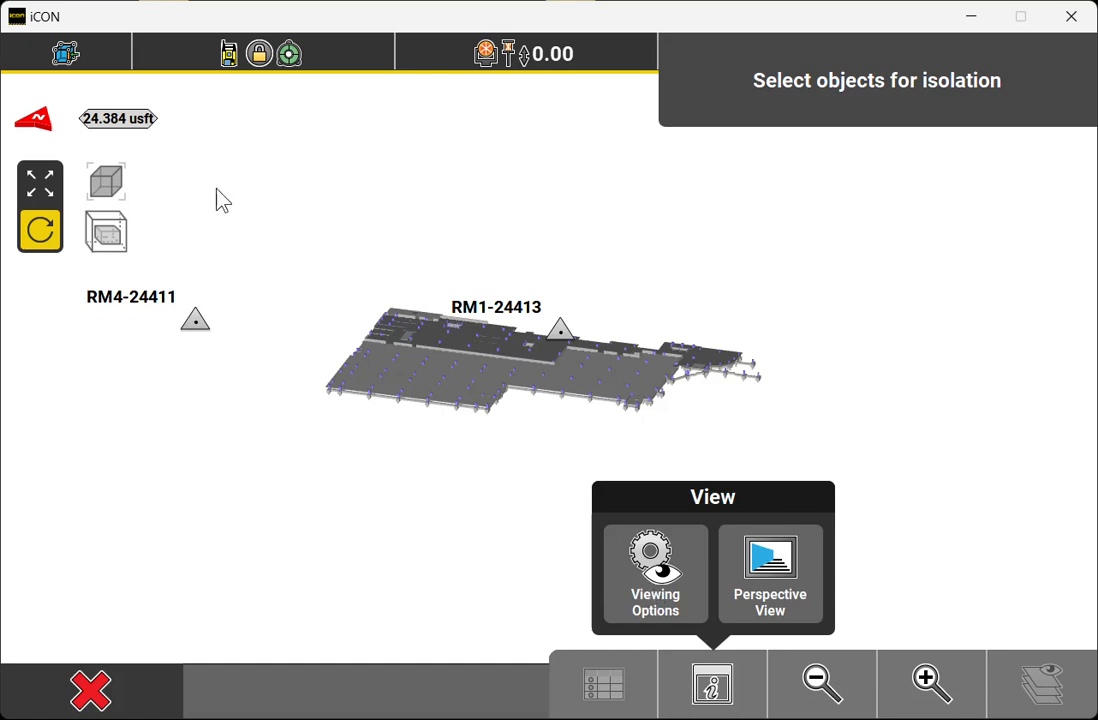
click(106, 236)
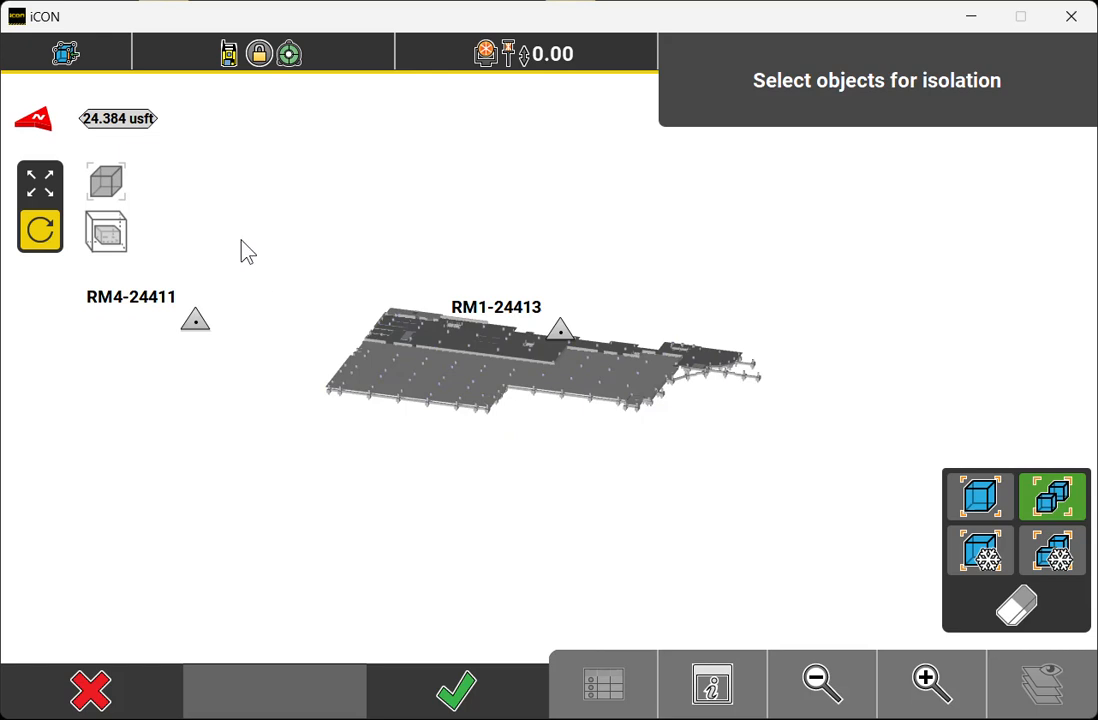
click(138, 700)
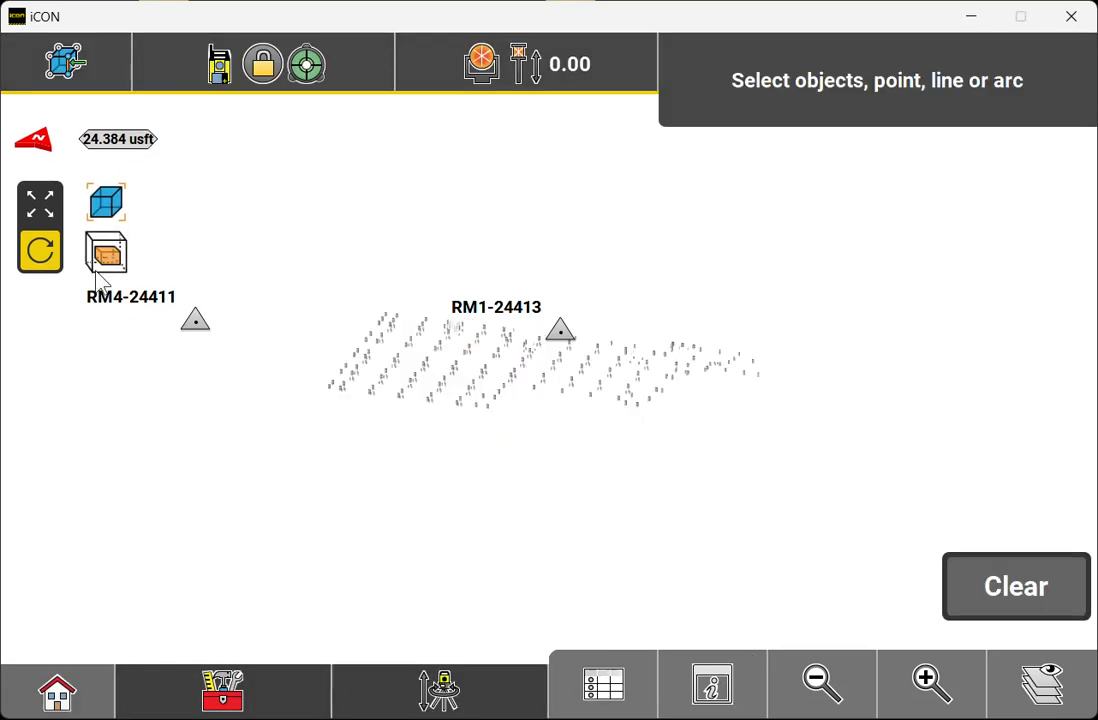
Clear the column selection from the object isolation and apply the change
click(92, 186)
click(1008, 622)
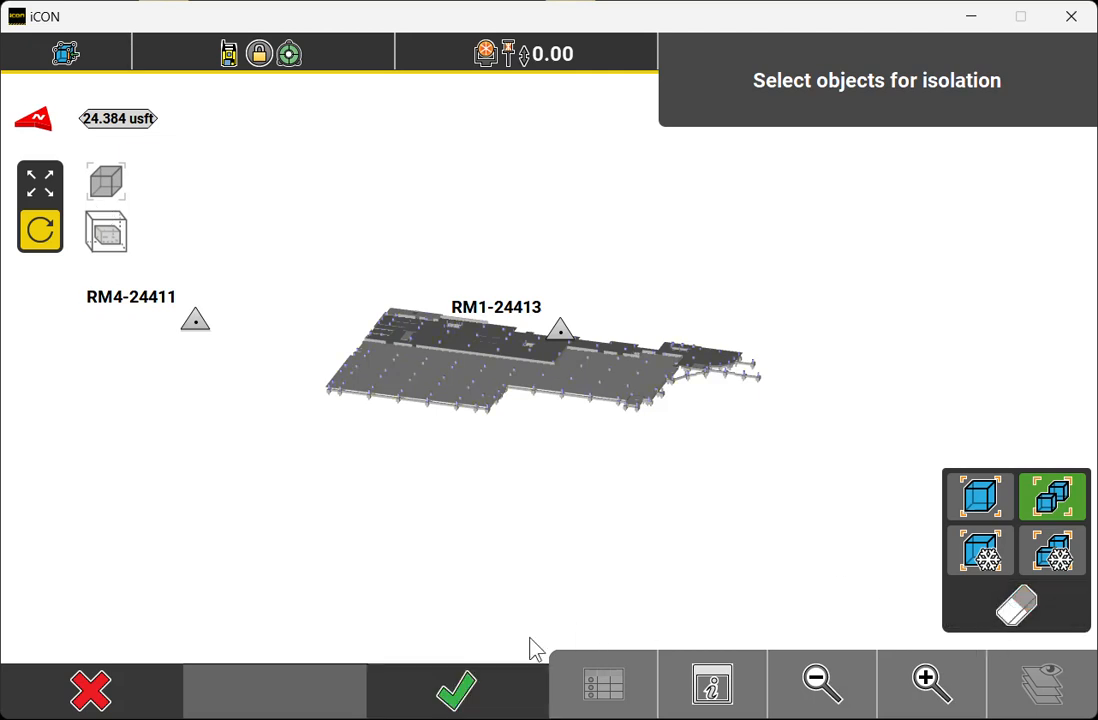
click(497, 706)
Extend the limit box's elevation range to 69.44 at the upper limit and -25.67 at the lower limit, and apply it
click(106, 204)
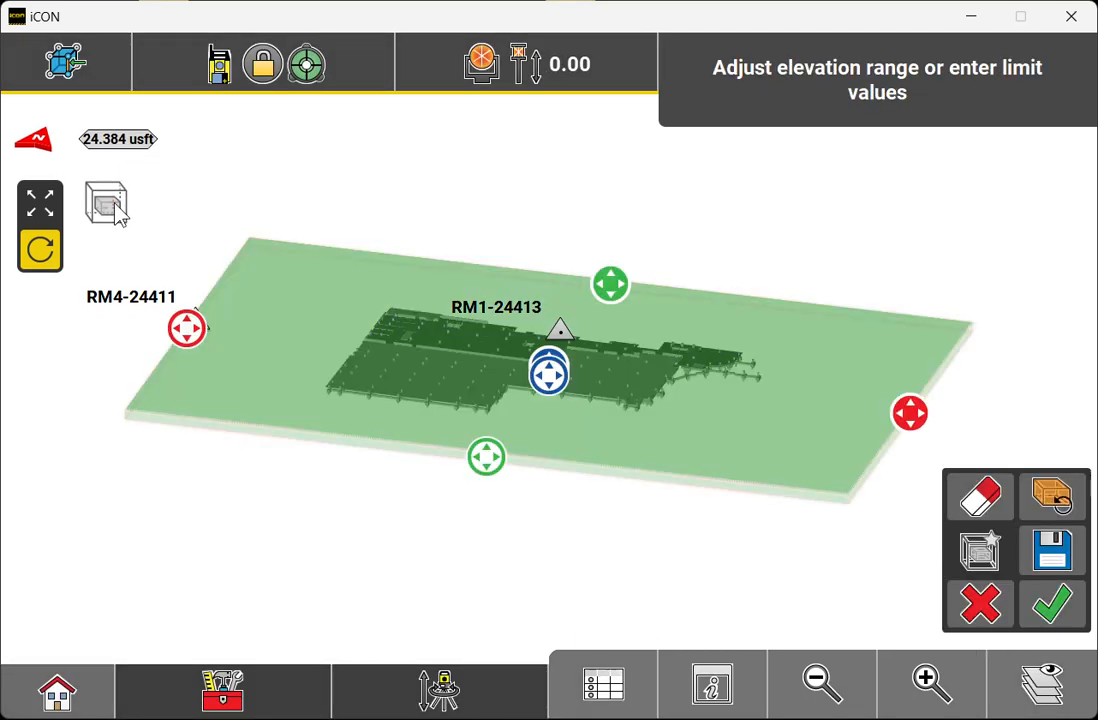
click(548, 375)
drag(565, 532, 541, 189)
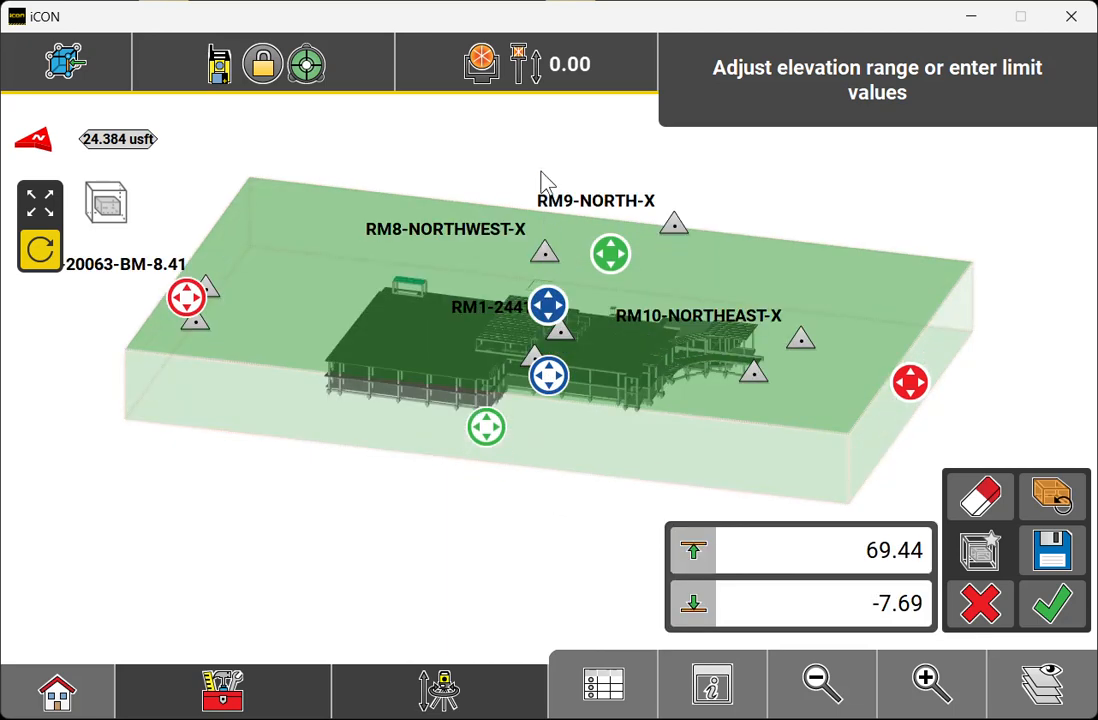
drag(550, 382, 555, 462)
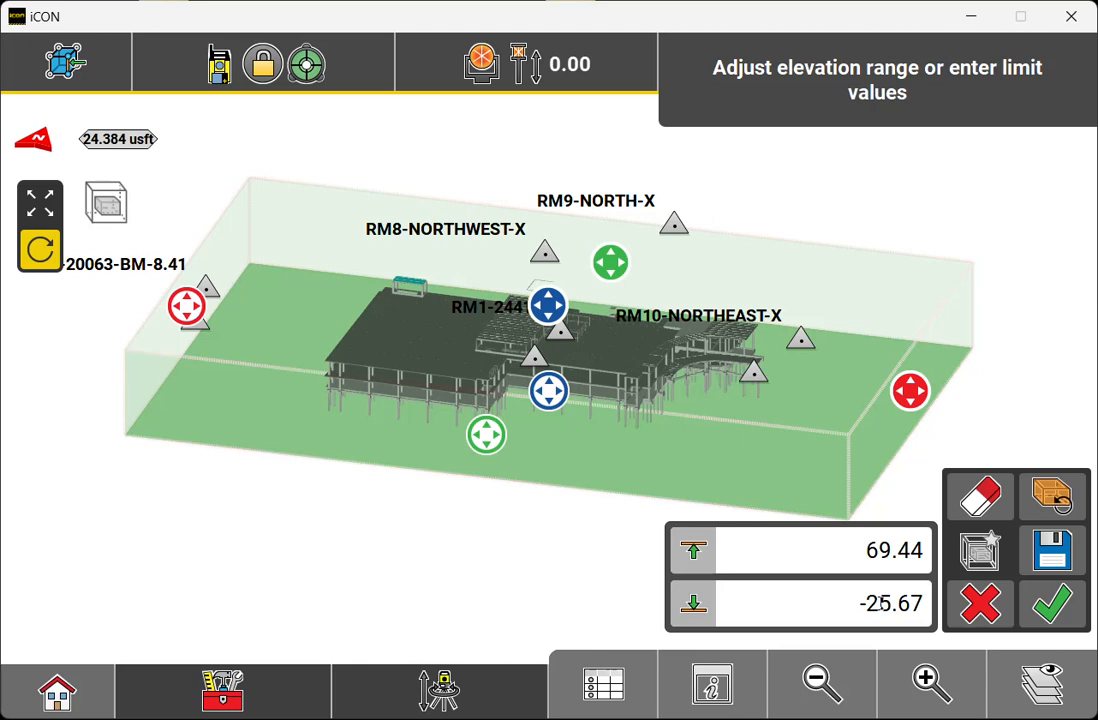
click(1050, 604)
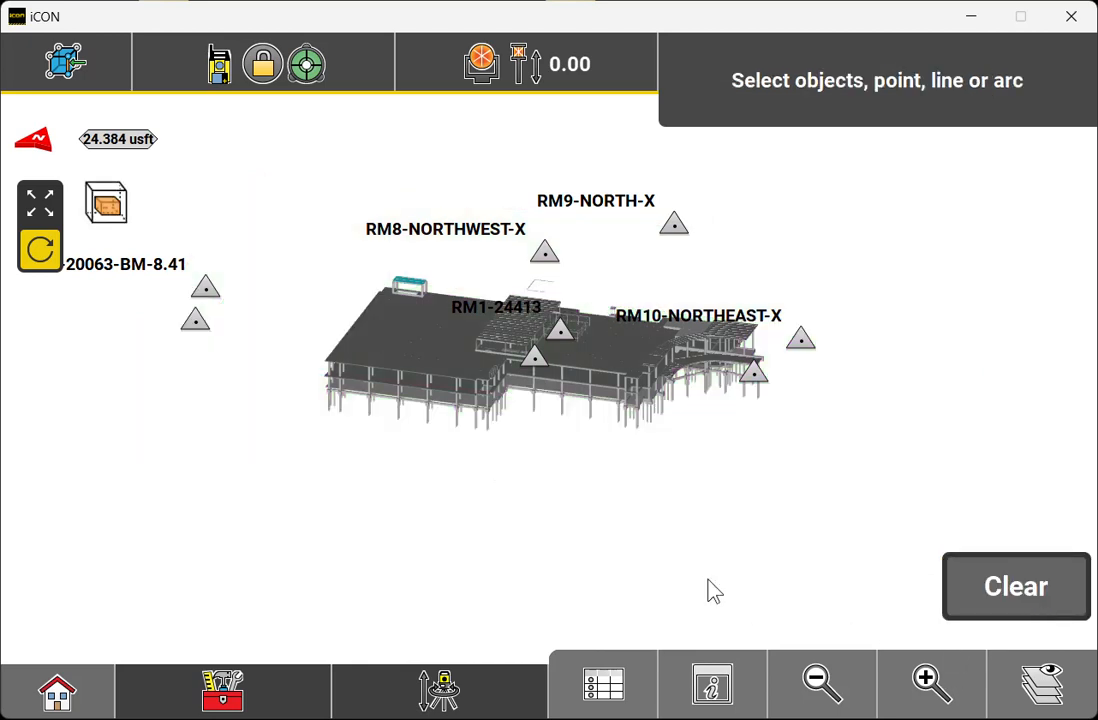
Select the building's uppermost large floor slab, Floor:SDG_…te:3407977, as a layout object
click(966, 701)
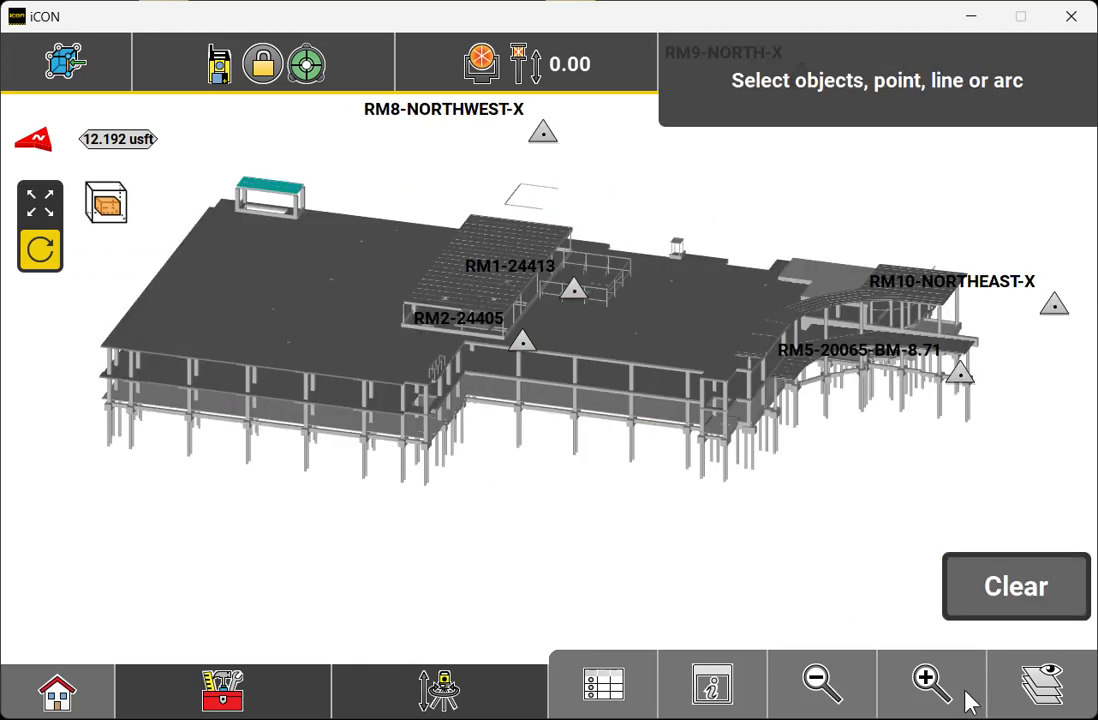
click(966, 701)
drag(722, 418, 674, 421)
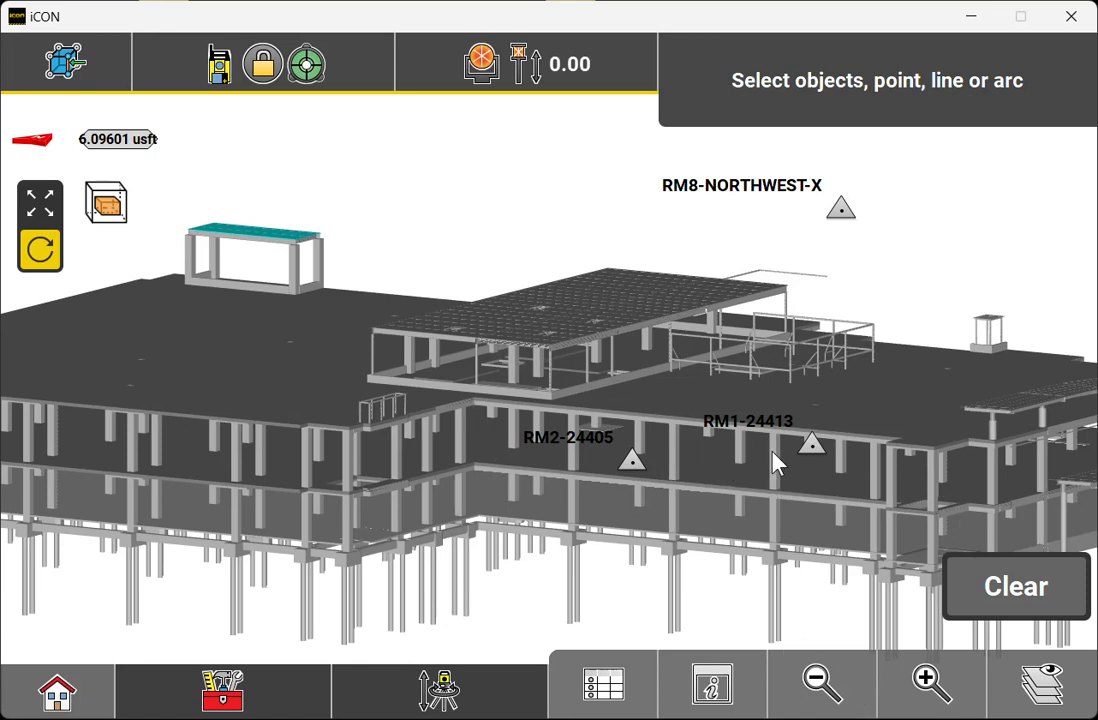
scroll(777, 462, up, 5)
click(566, 431)
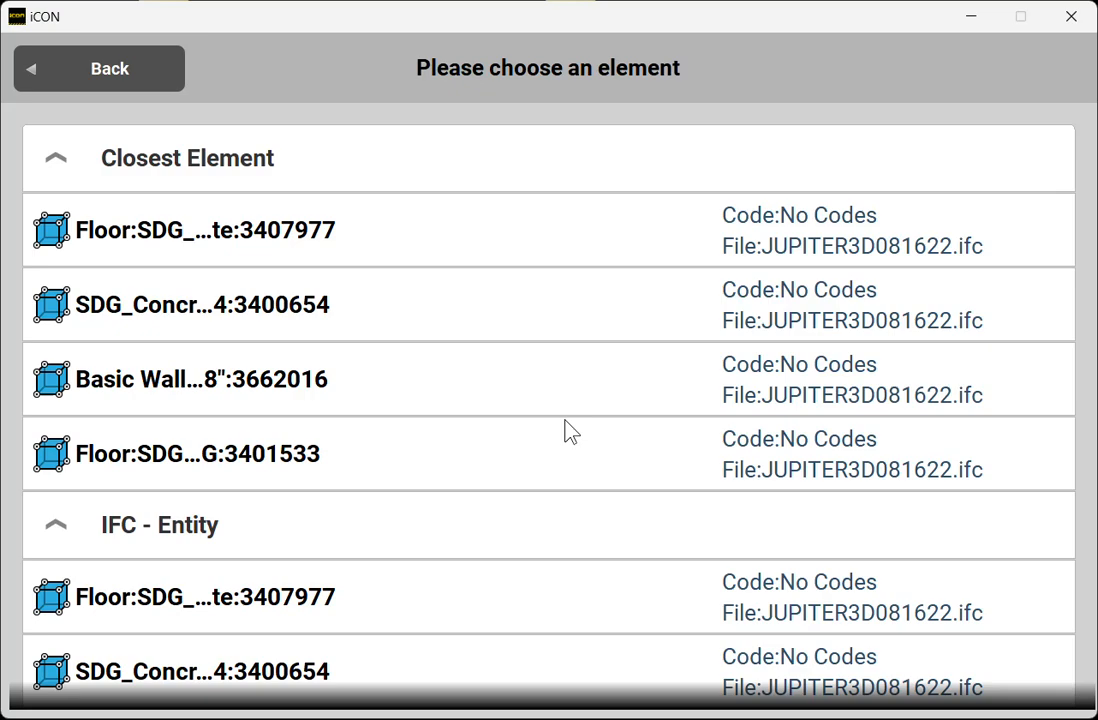
click(400, 250)
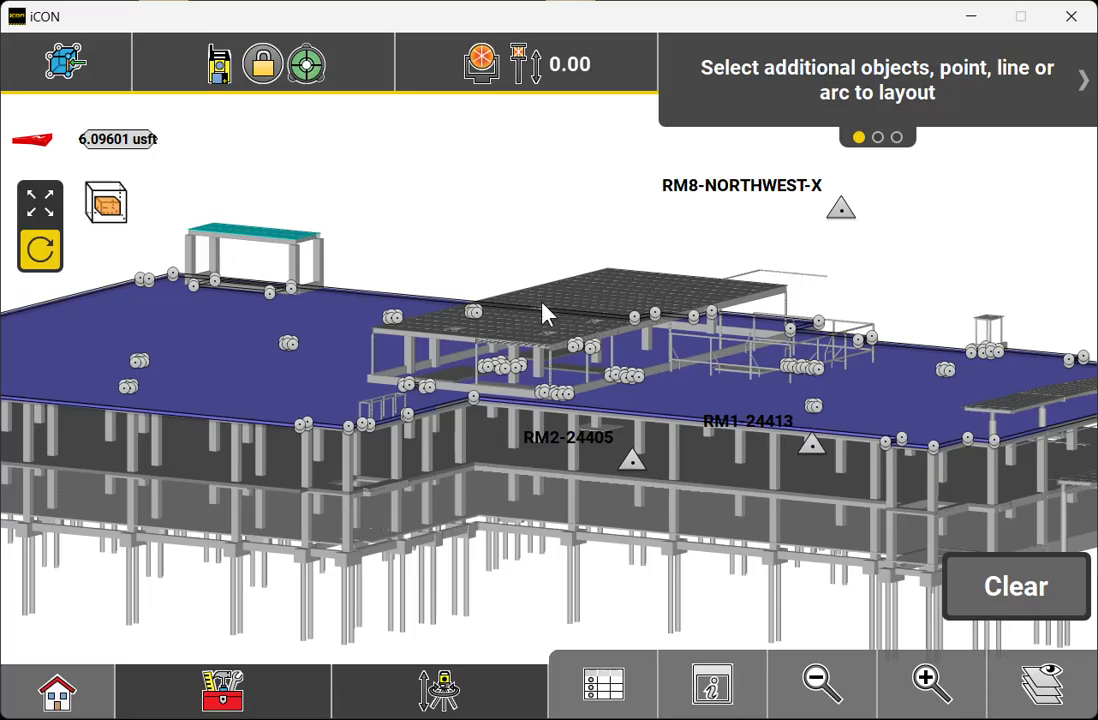
Add the lowest floor slab, Floor:SDG…G:3401533, to the layout selection
scroll(538, 465, up, 5)
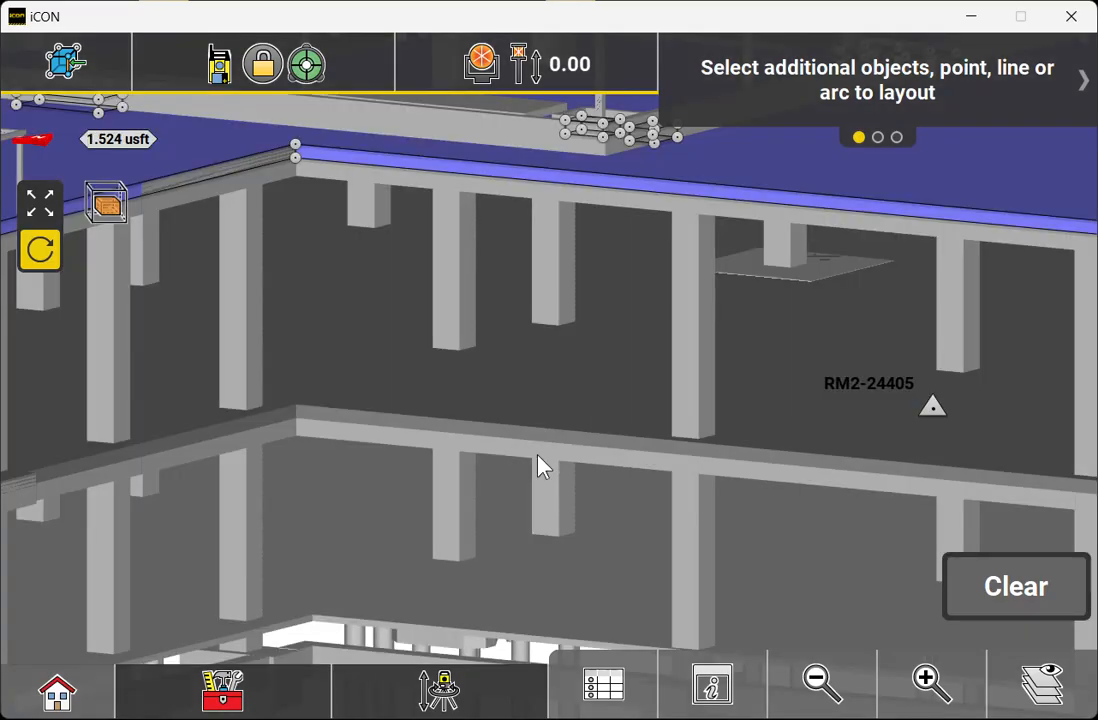
scroll(422, 390, up, 5)
click(405, 387)
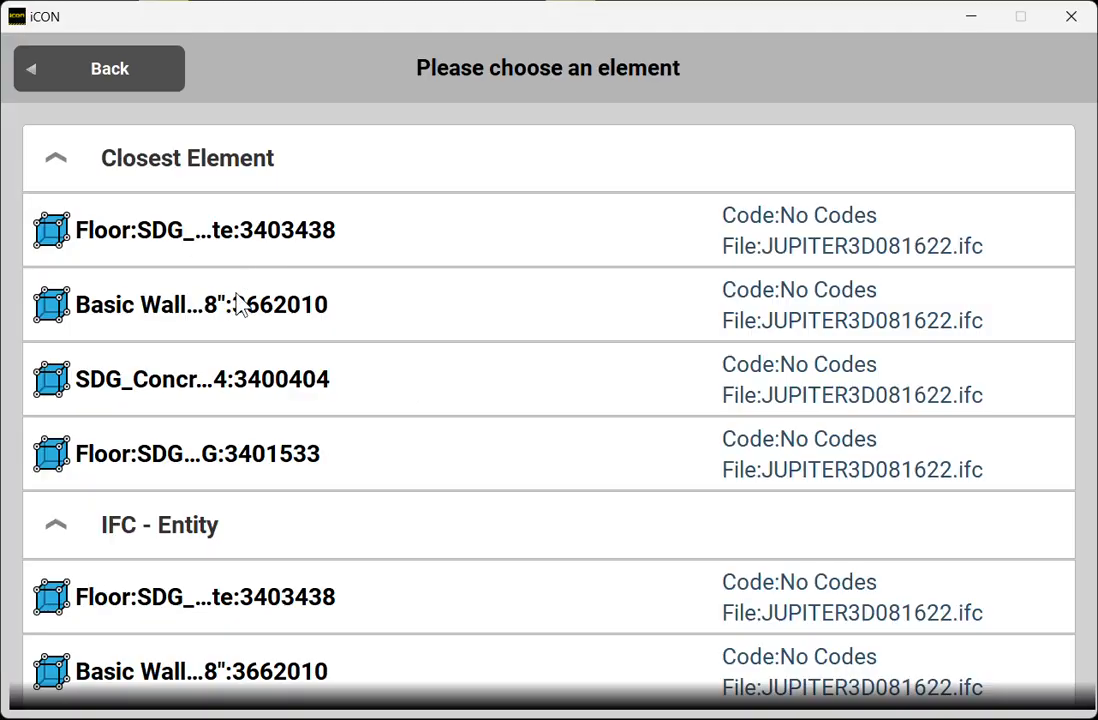
click(238, 478)
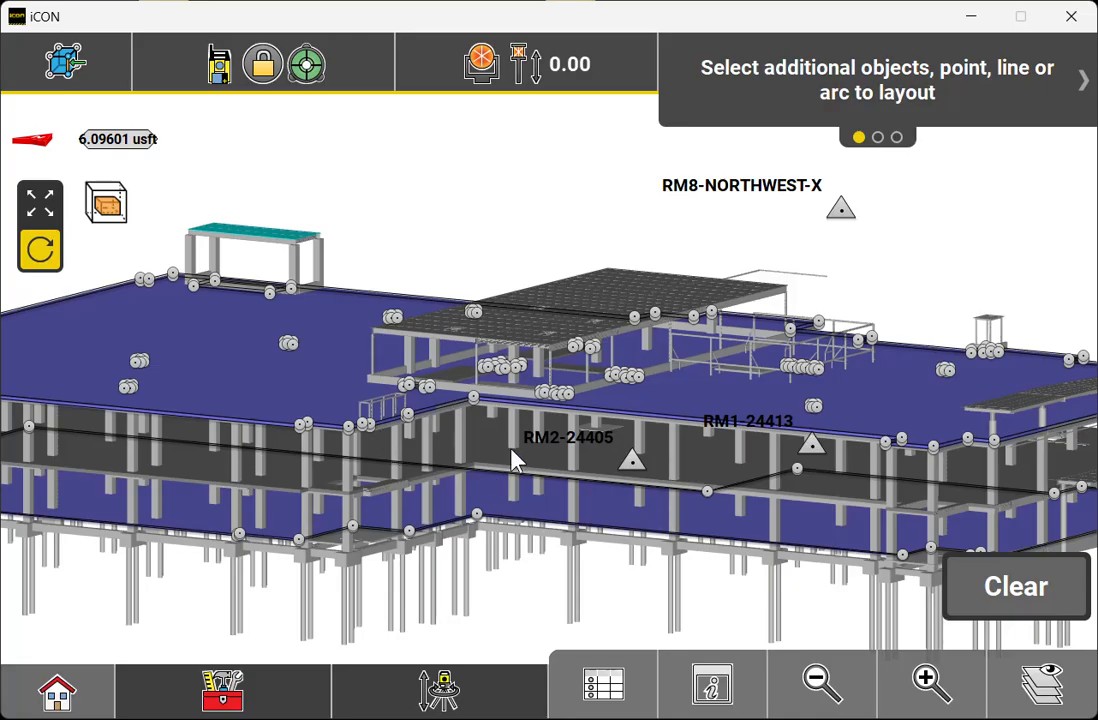
Add the middle floor slab, Floor:SDG_…te:3403438, to the layout selection
scroll(531, 450, up, 5)
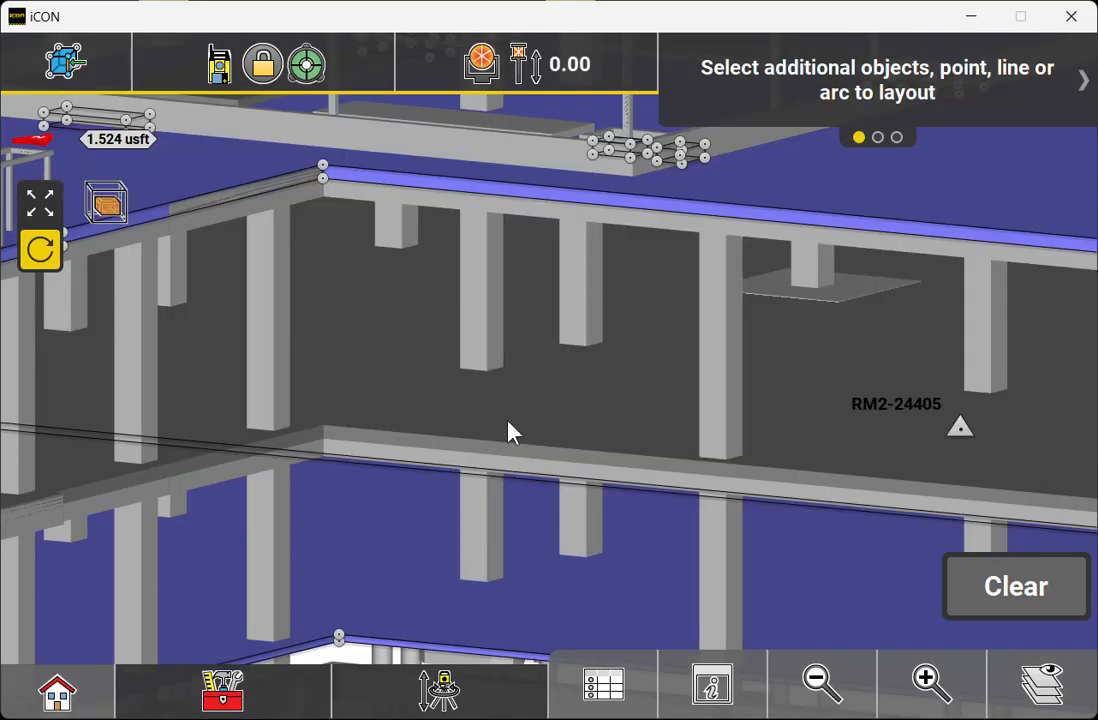
scroll(508, 421, up, 5)
click(516, 408)
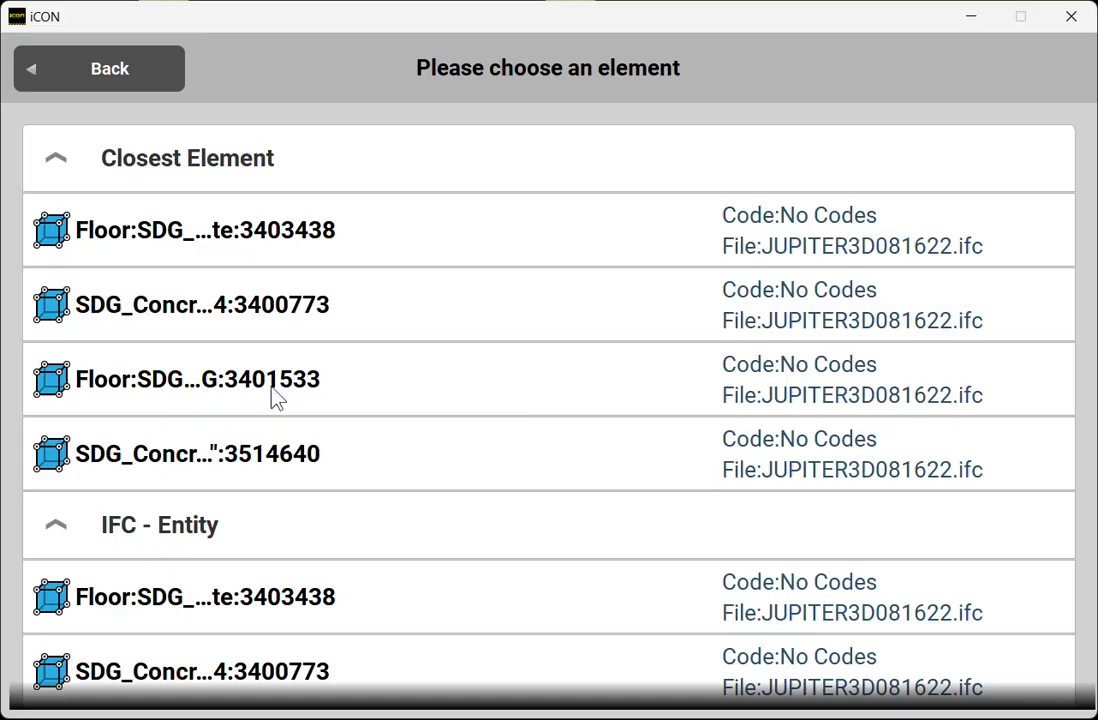
click(340, 231)
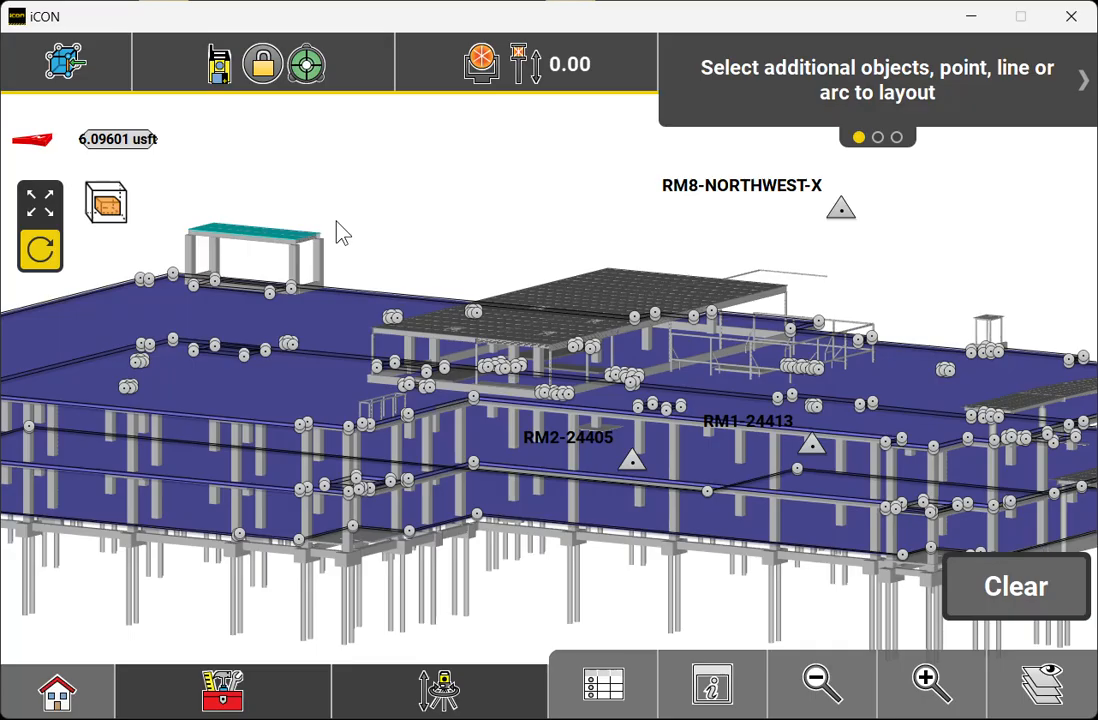
Isolate the floor slabs together with the pile foundations using similar-object selection, hiding the columns and beams
drag(634, 524, 422, 547)
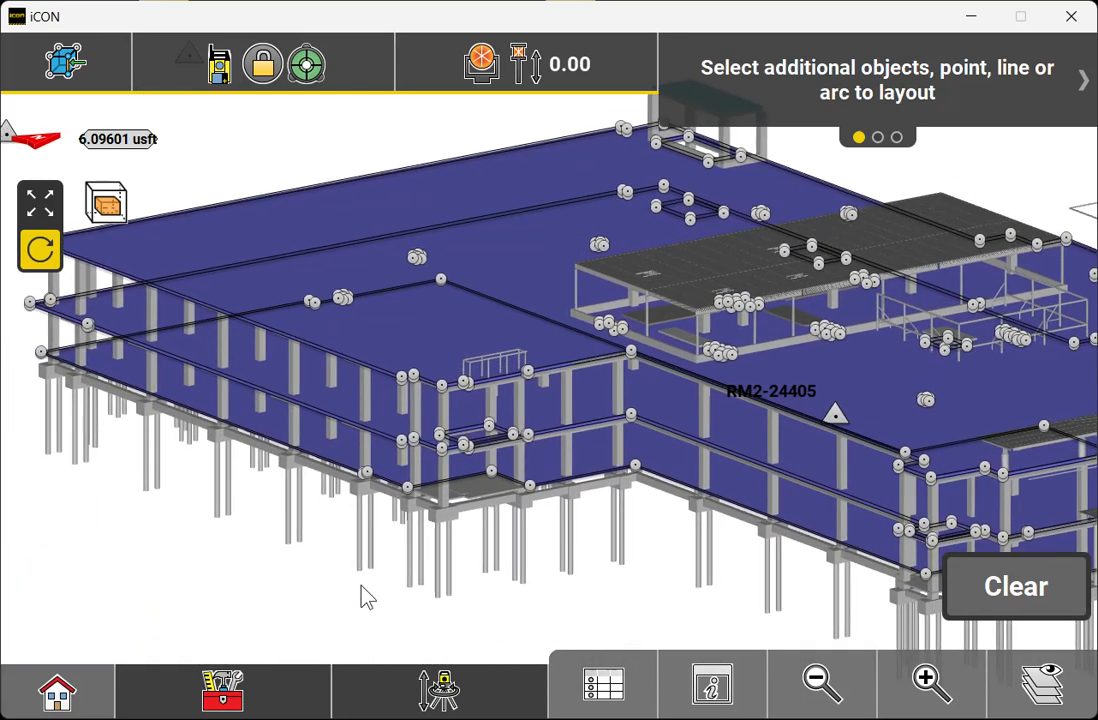
drag(362, 586, 524, 593)
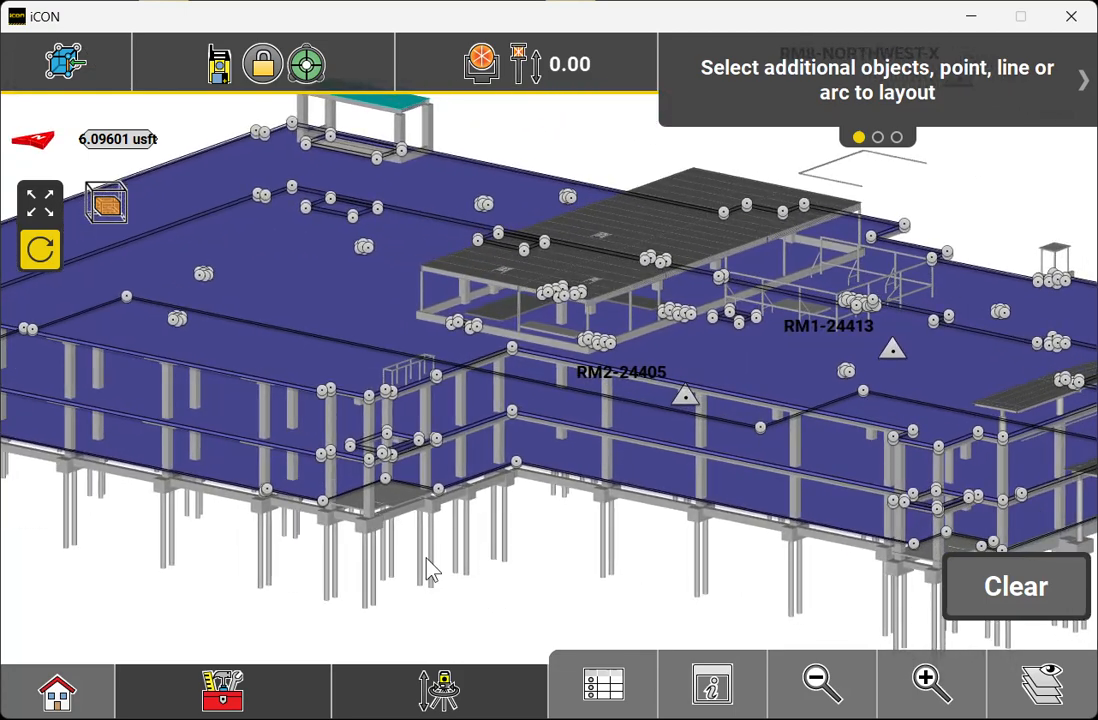
drag(272, 451, 328, 515)
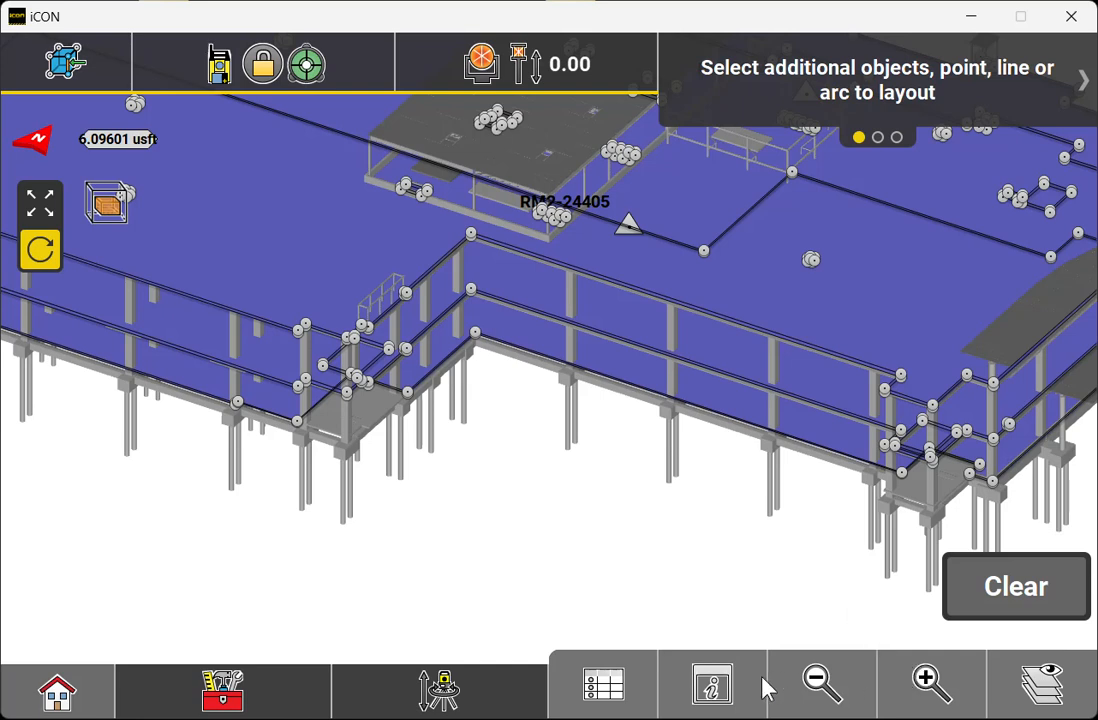
click(714, 688)
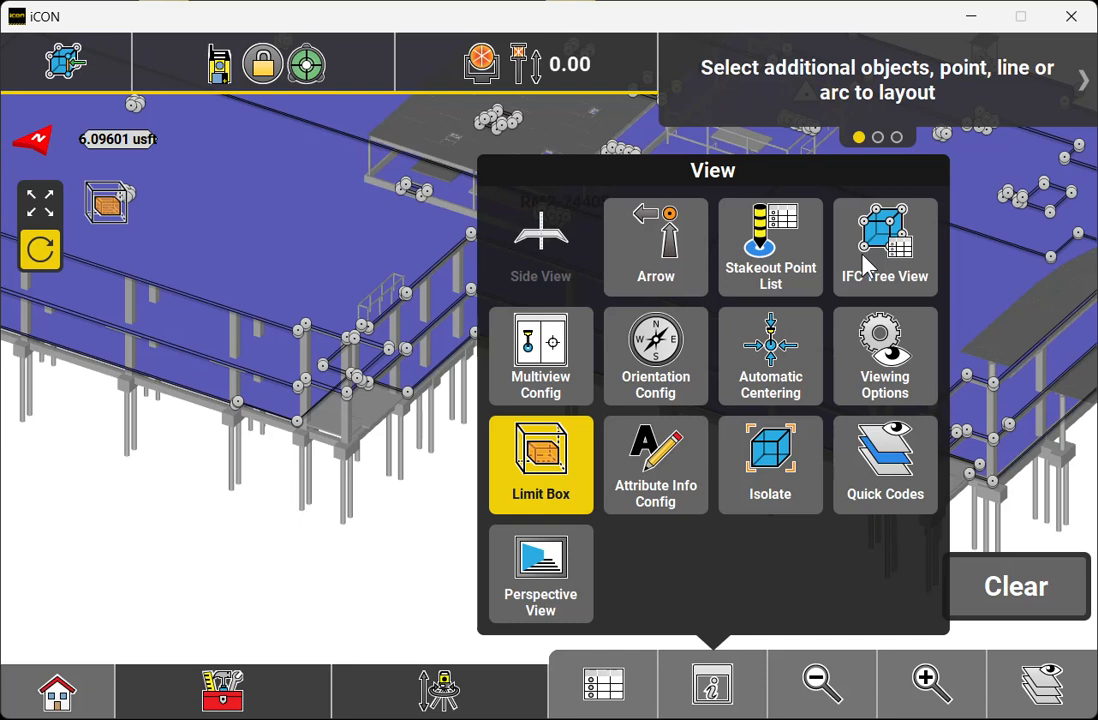
click(762, 484)
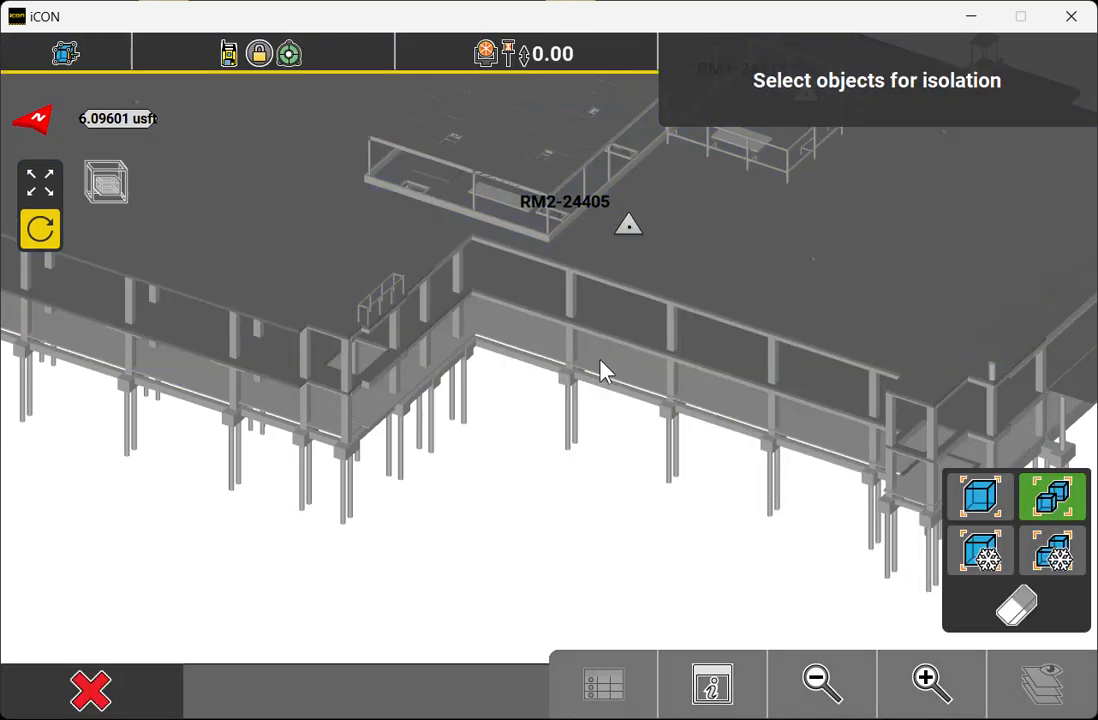
click(601, 370)
click(392, 252)
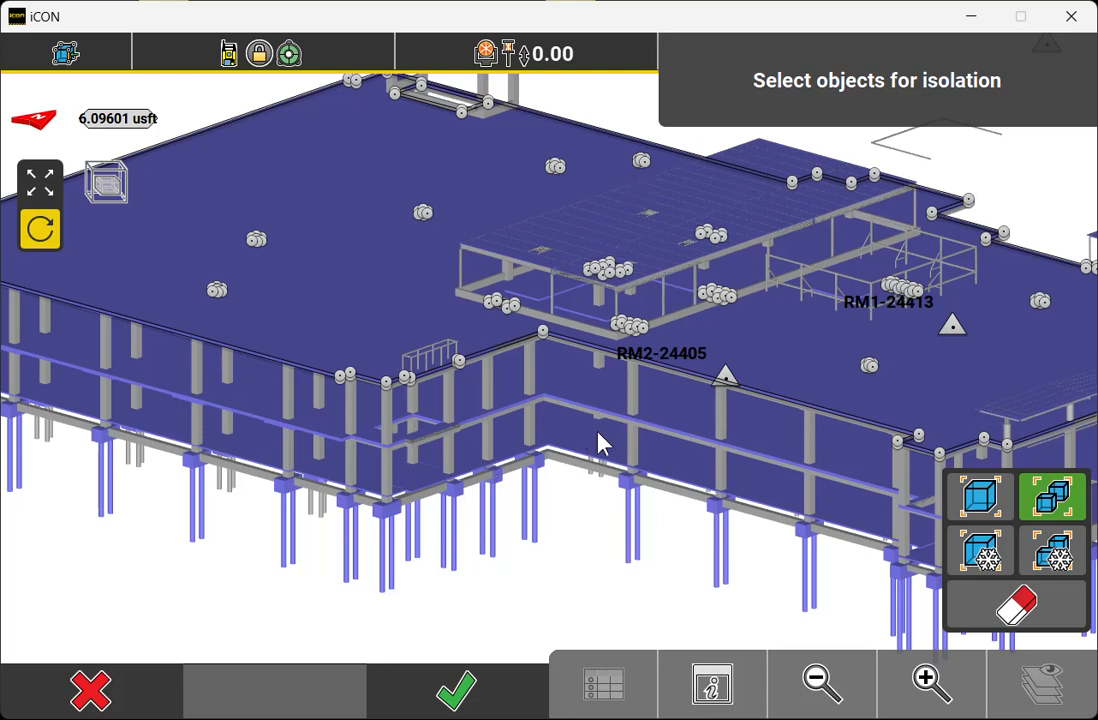
click(478, 690)
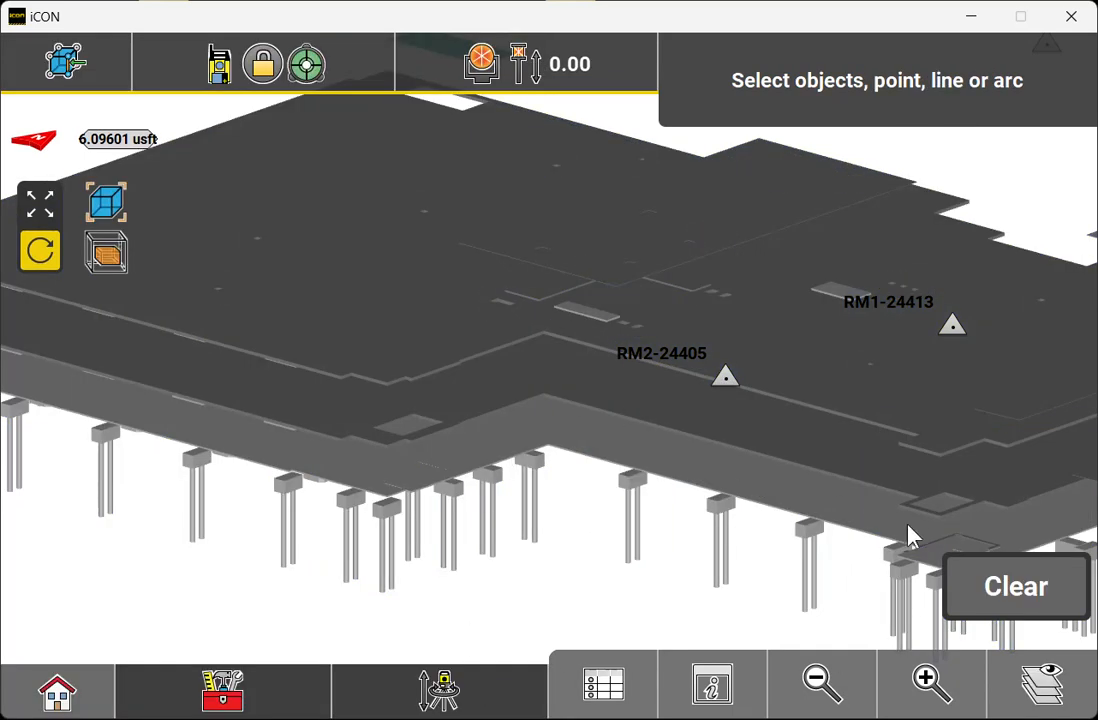
Examine the isolated floor slabs and pile foundations from a low side angle and from above
drag(593, 540, 510, 478)
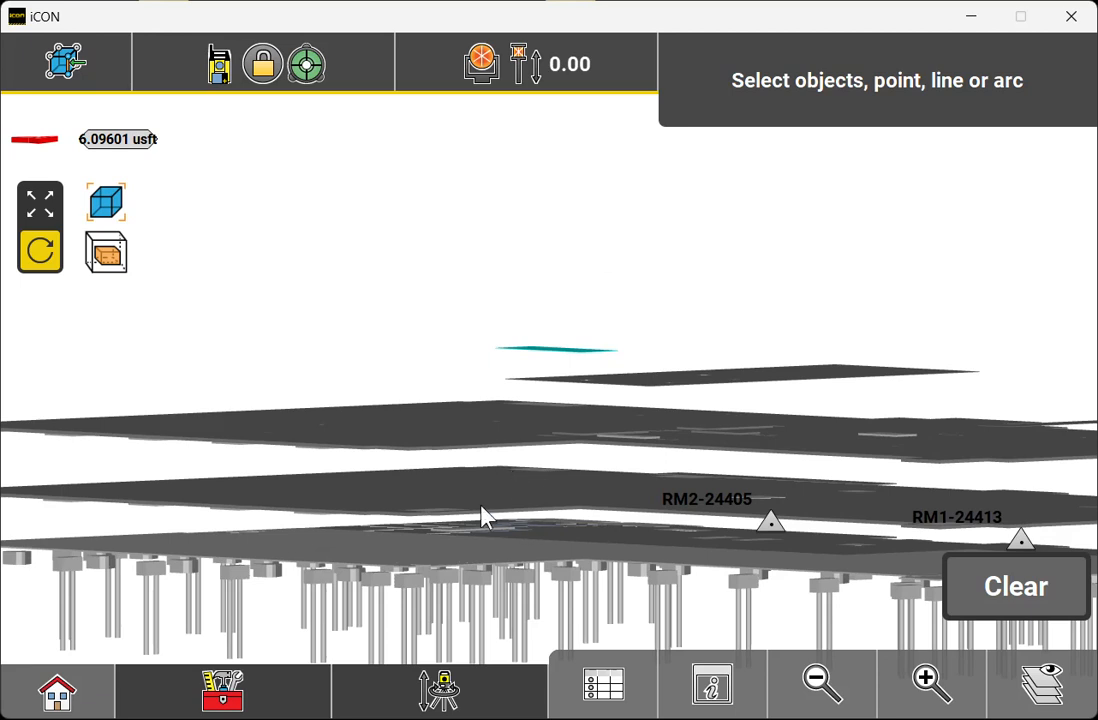
drag(482, 516, 487, 530)
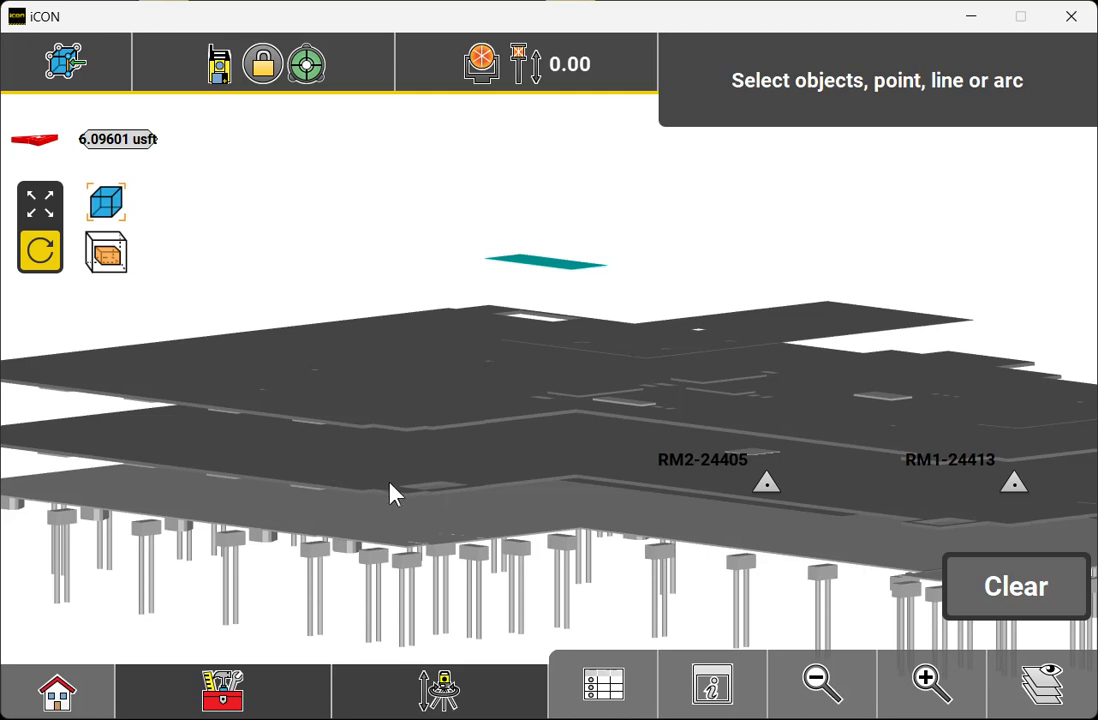
drag(471, 324, 279, 412)
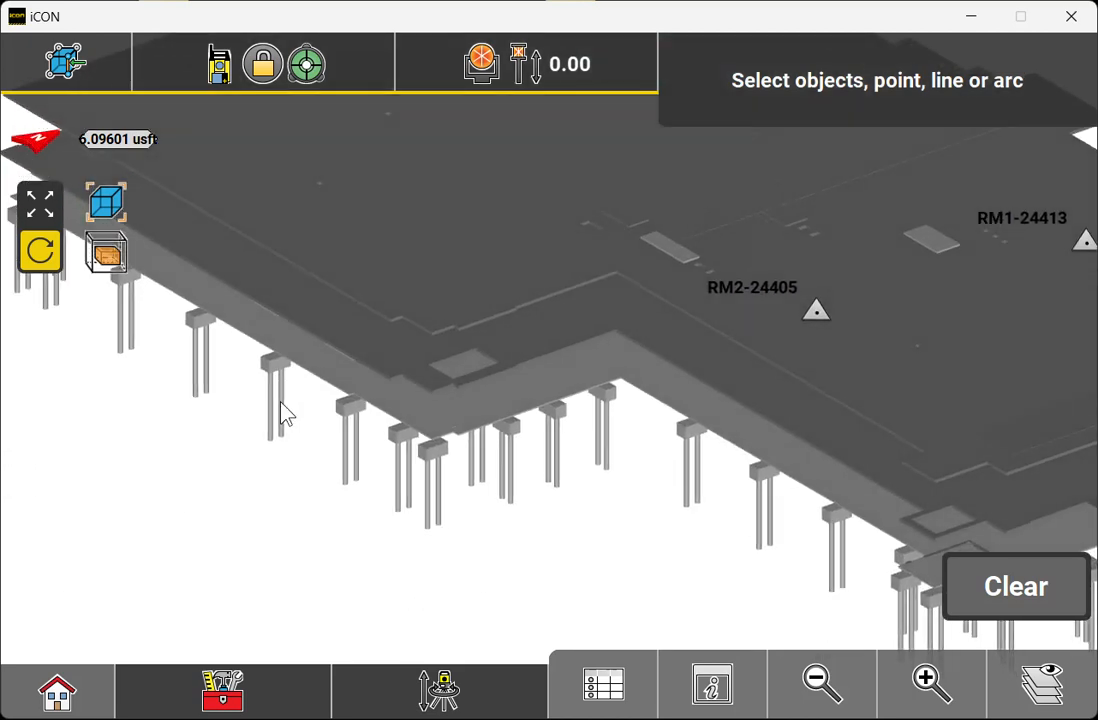
scroll(277, 444, up, 5)
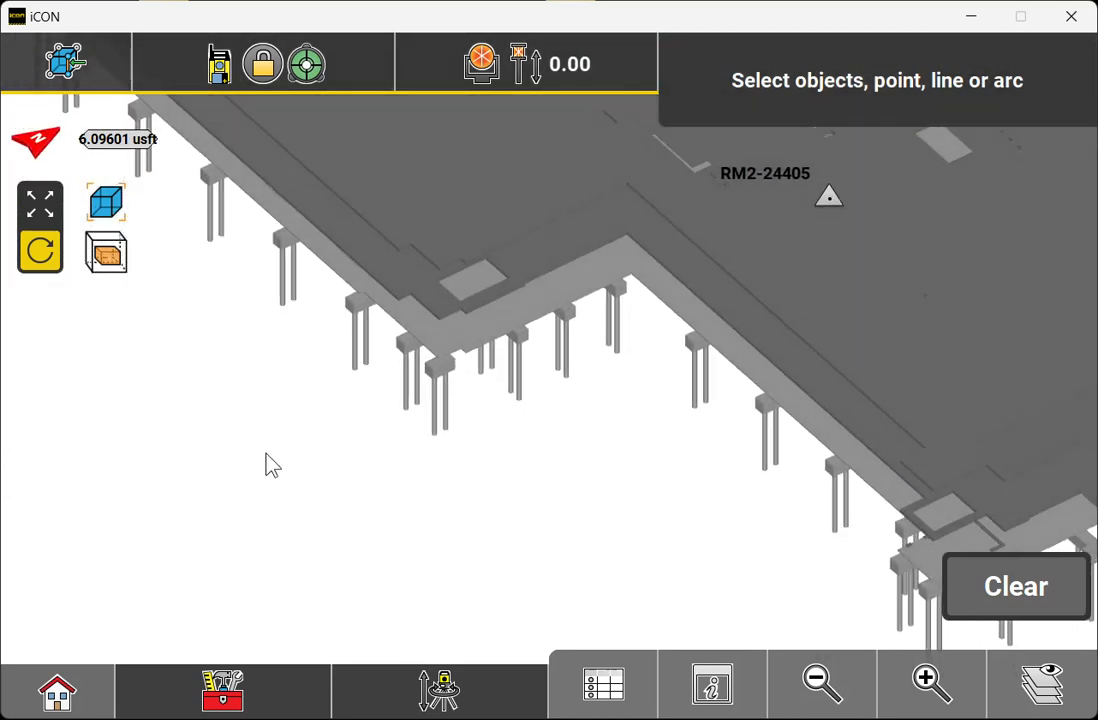